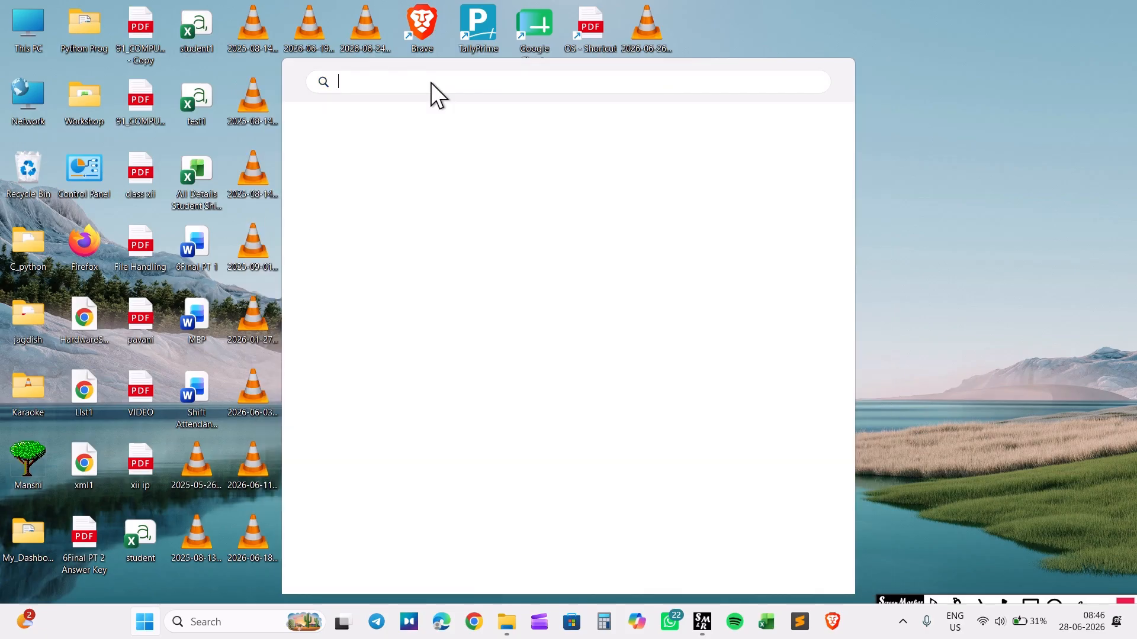
- Launch PowerPoint and create a blank presentation
{"action": "type", "text": "power p"}
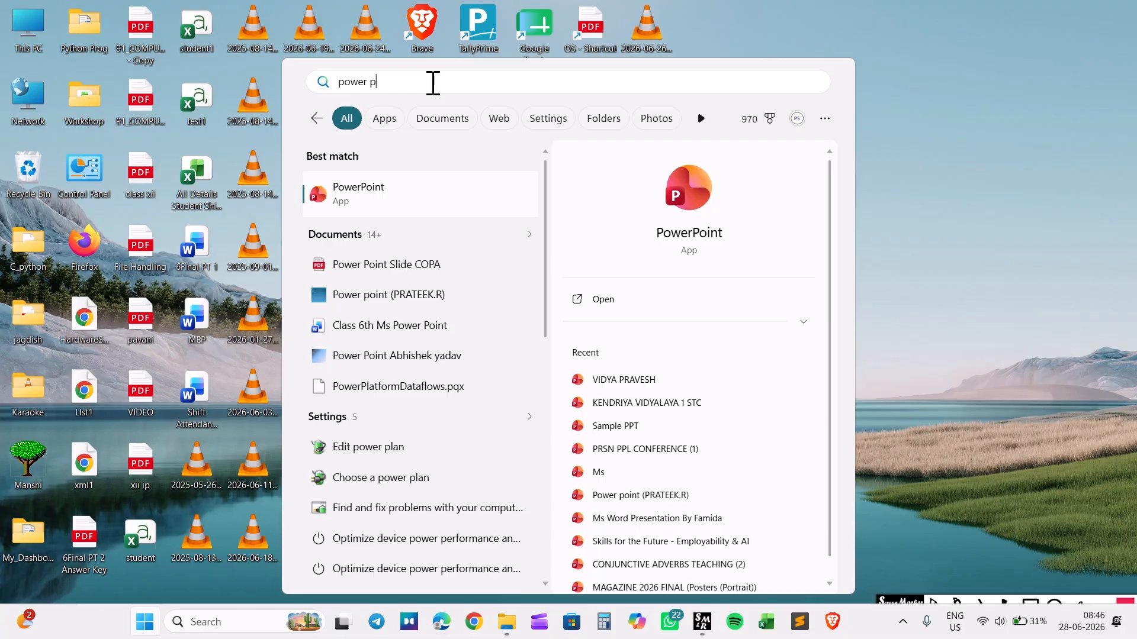
{"action": "left_click", "coordinate": [405, 201]}
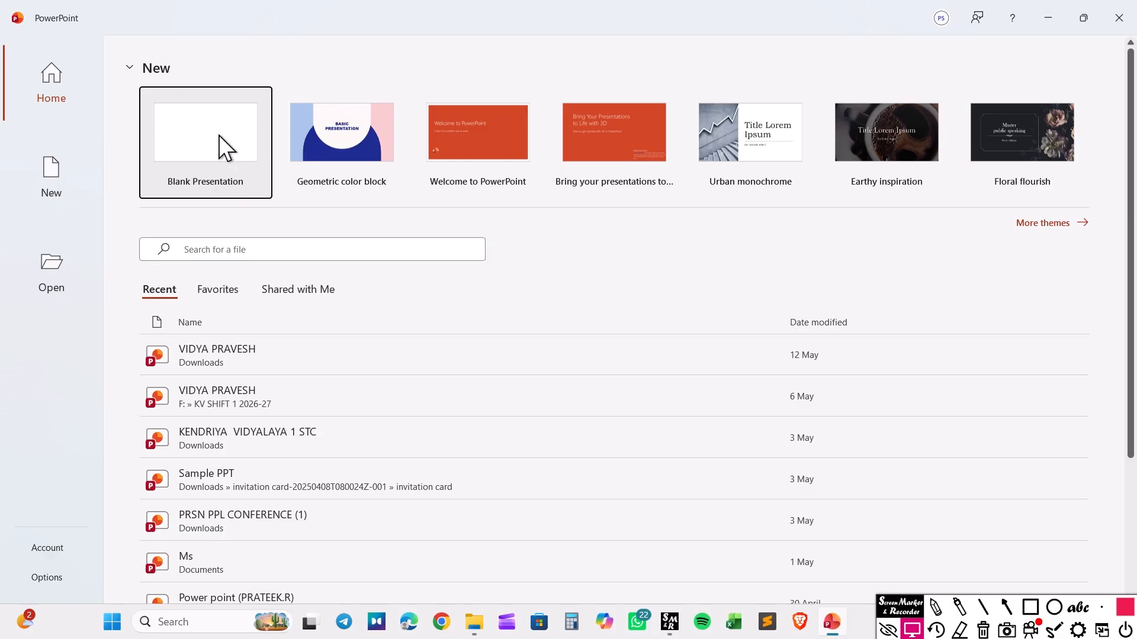
{"action": "left_click", "coordinate": [219, 135]}
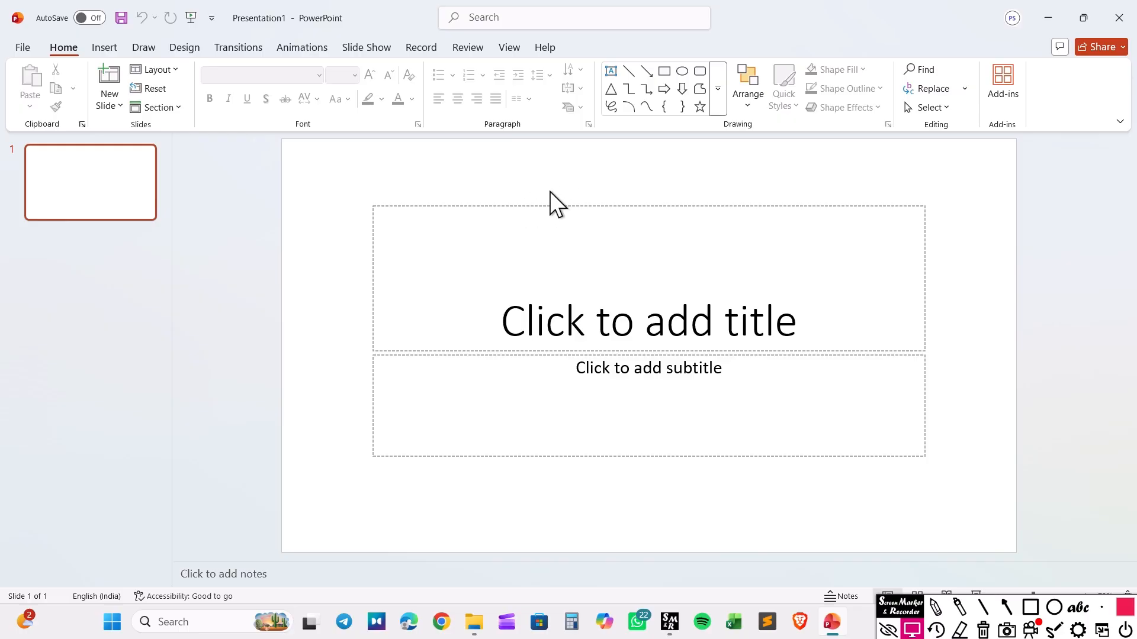
- Launch Google Chrome and open it with the "Your Chrome" profile
{"action": "left_click", "coordinate": [113, 623]}
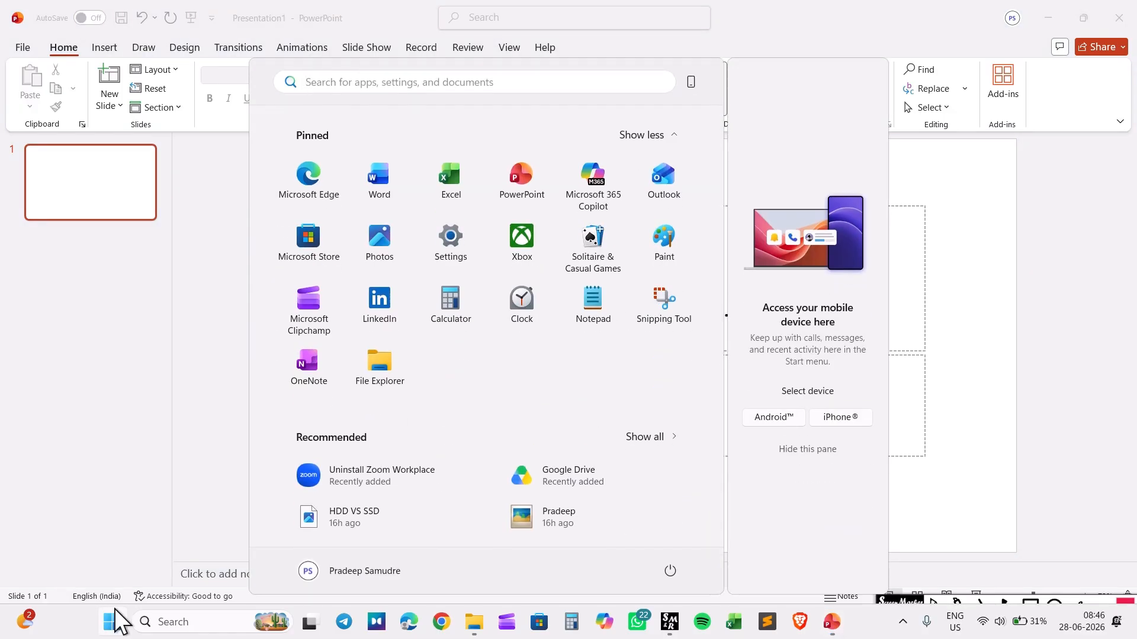
{"action": "type", "text": "ch"}
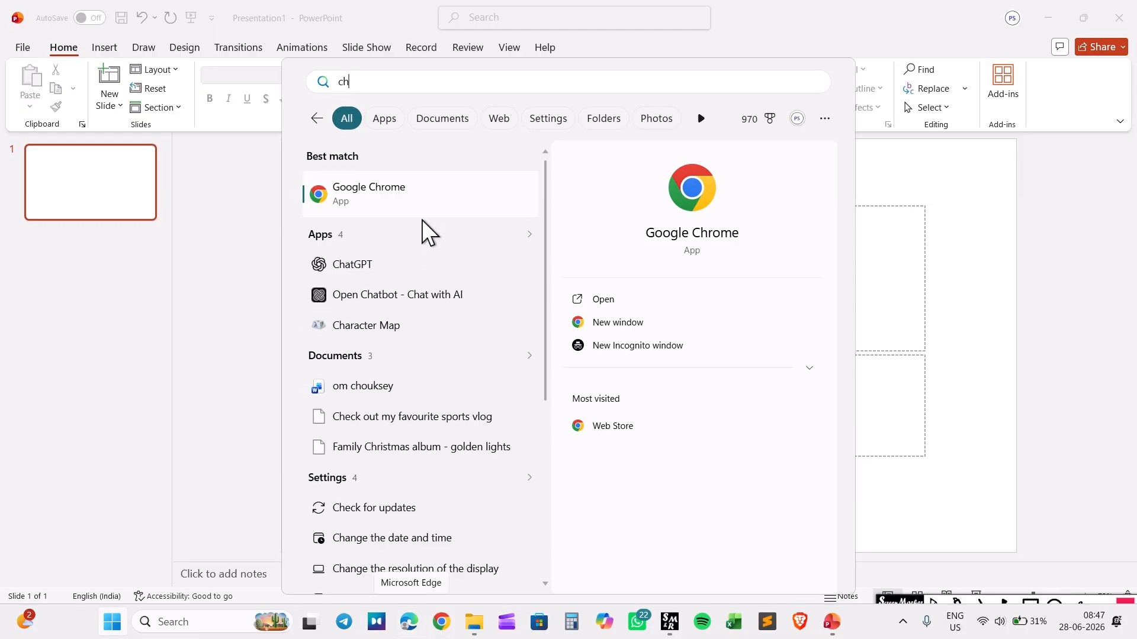
{"action": "left_click", "coordinate": [434, 207]}
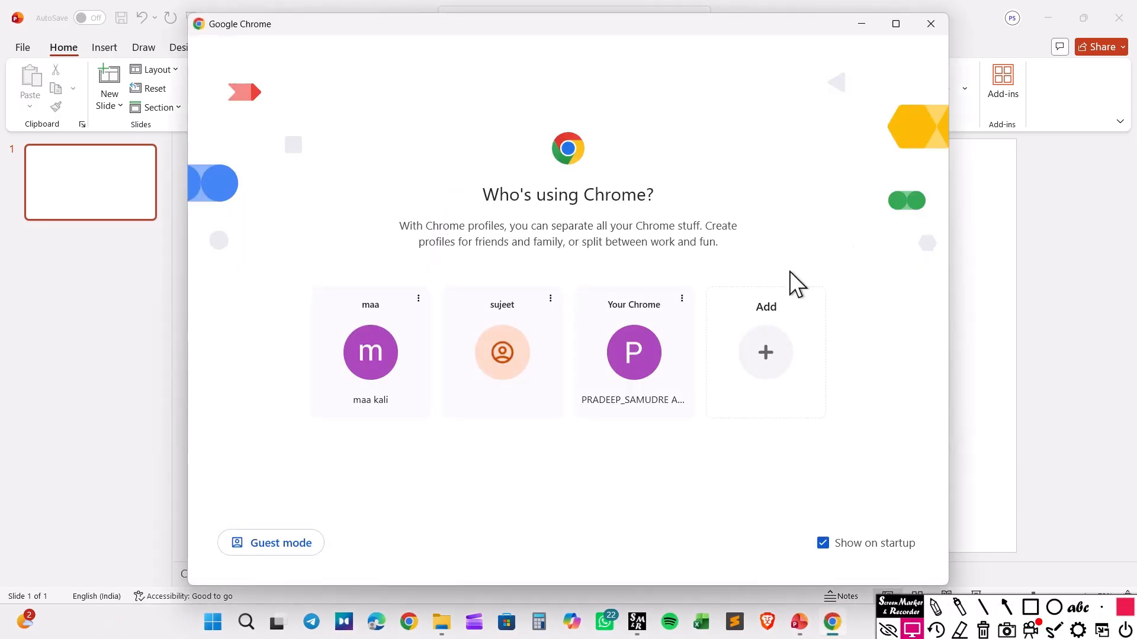
{"action": "left_click", "coordinate": [638, 367]}
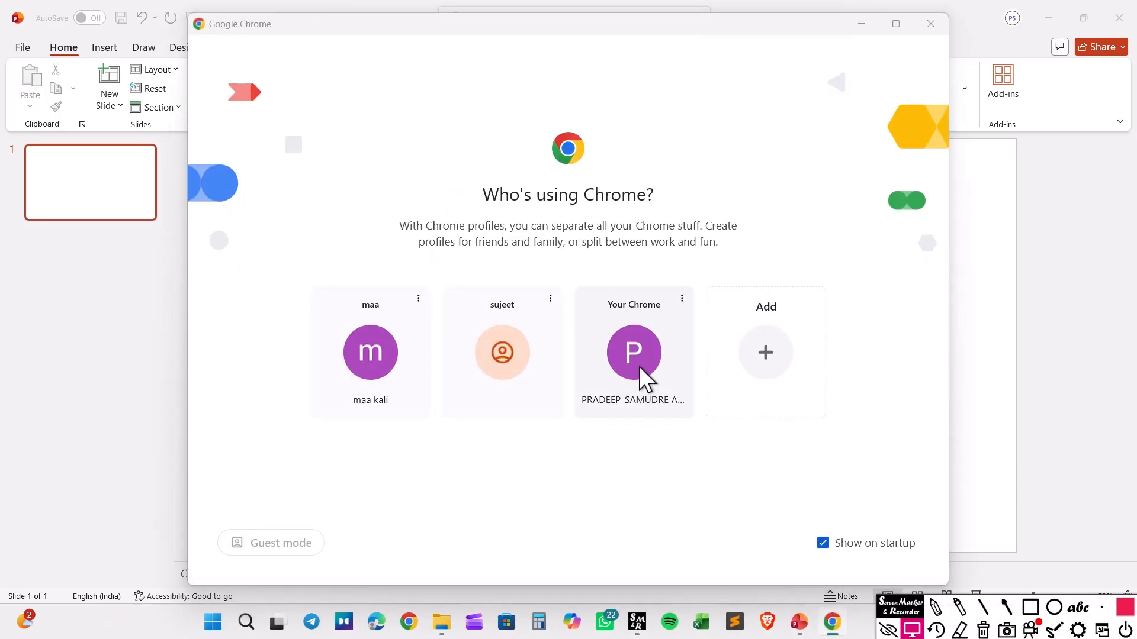
- Search Google for "sky background images" and show the image results
{"action": "left_click", "coordinate": [320, 46]}
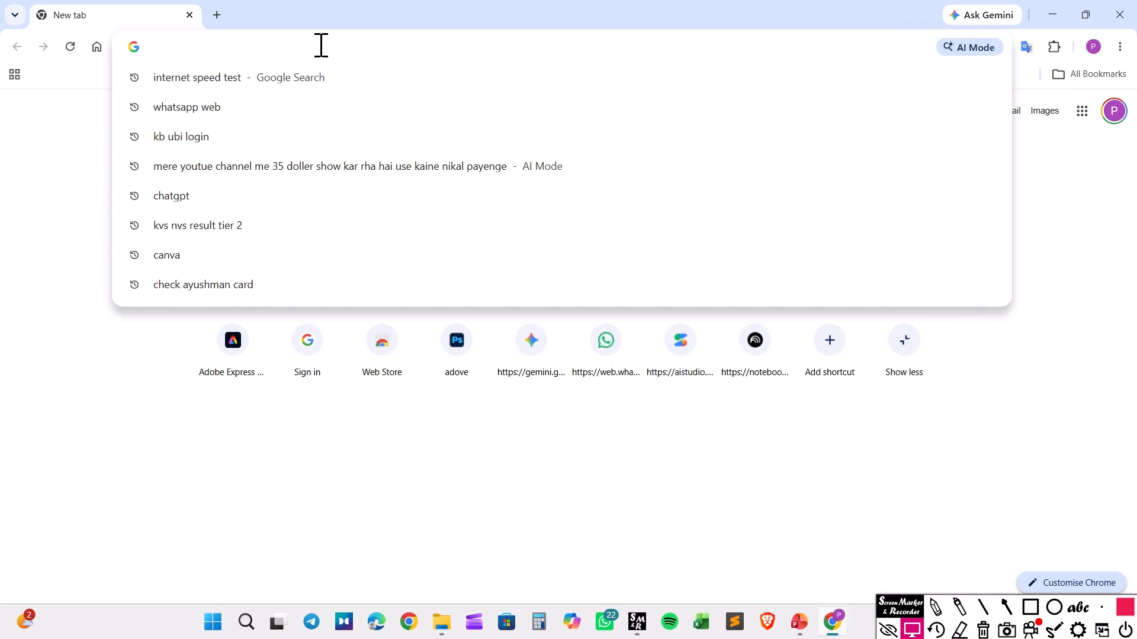
{"action": "type", "text": "sky background"}
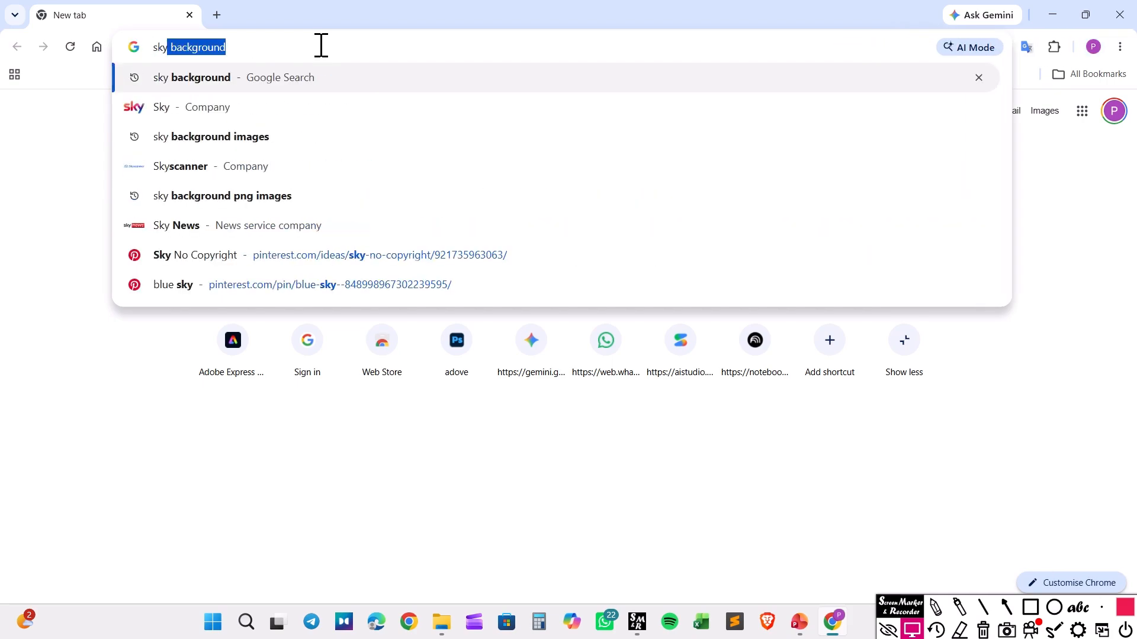
{"action": "key", "text": "Right"}
{"action": "key", "text": "Down"}
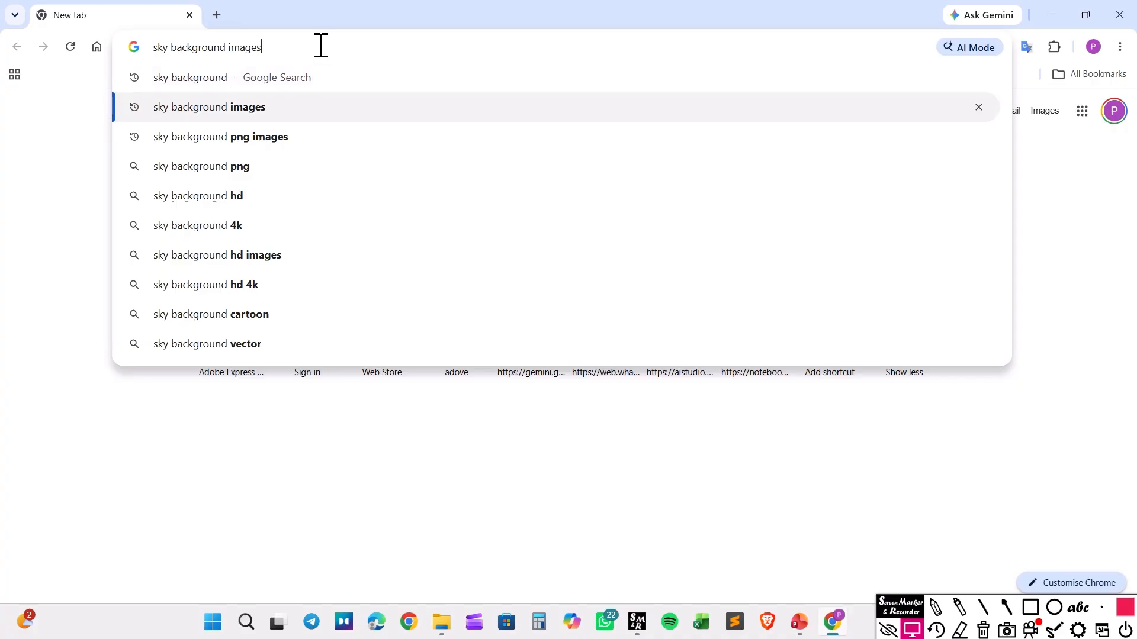
{"action": "key", "text": "Return"}
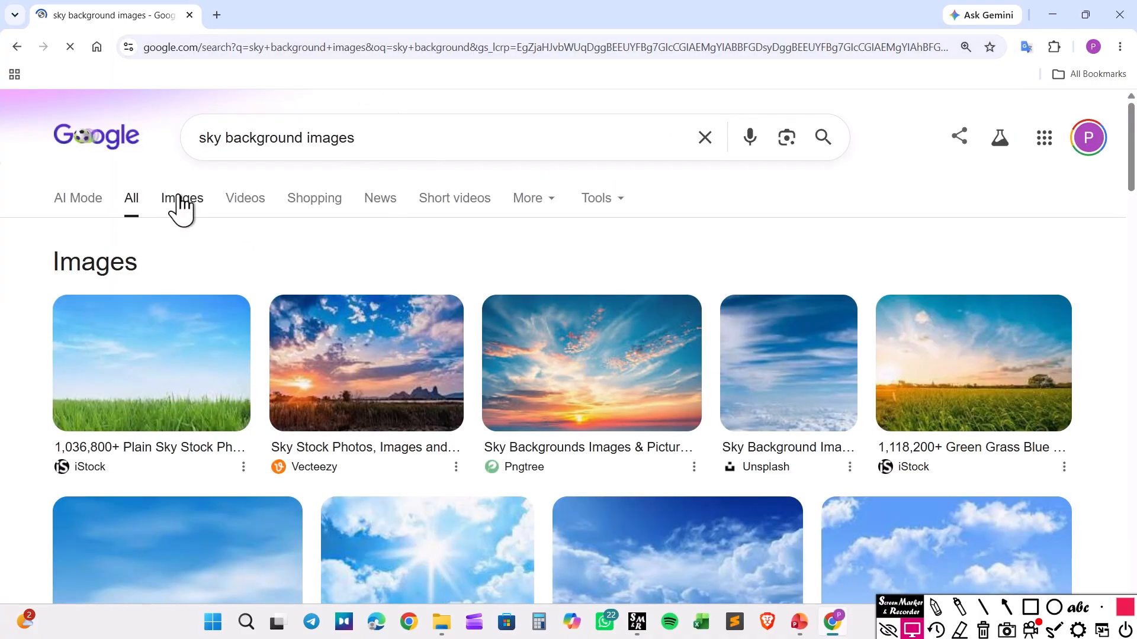
{"action": "left_click", "coordinate": [183, 209]}
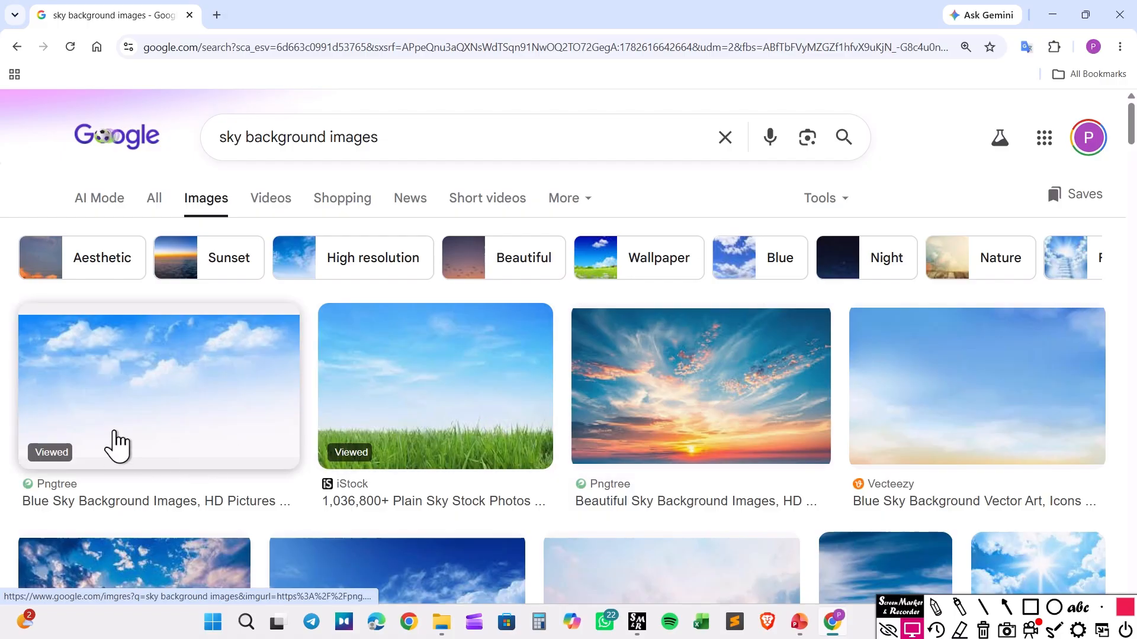
- Save the Pngtree blue sky image with clouds to the Downloads folder as a JPEG under its suggested file name
{"action": "left_click", "coordinate": [206, 382]}
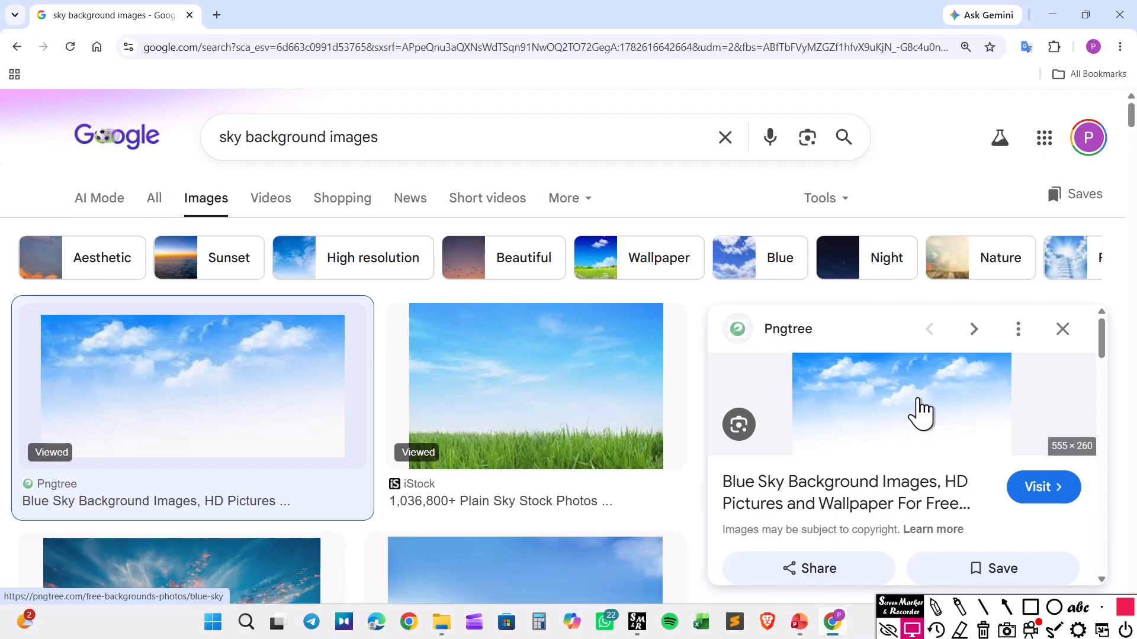
{"action": "right_click", "coordinate": [918, 398]}
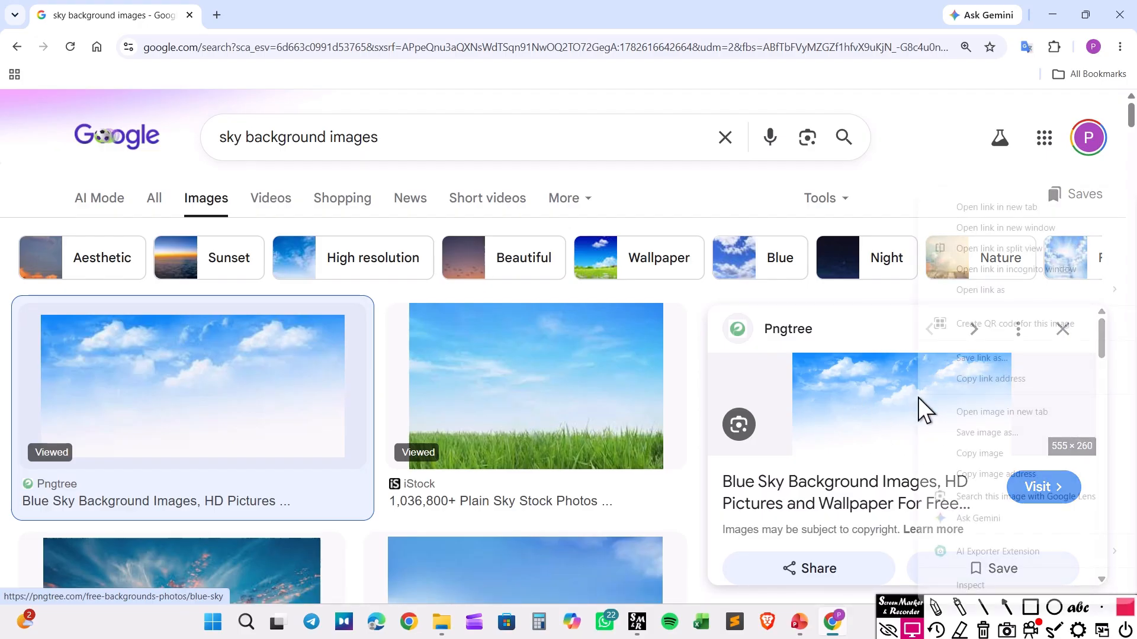
{"action": "left_click", "coordinate": [1042, 429]}
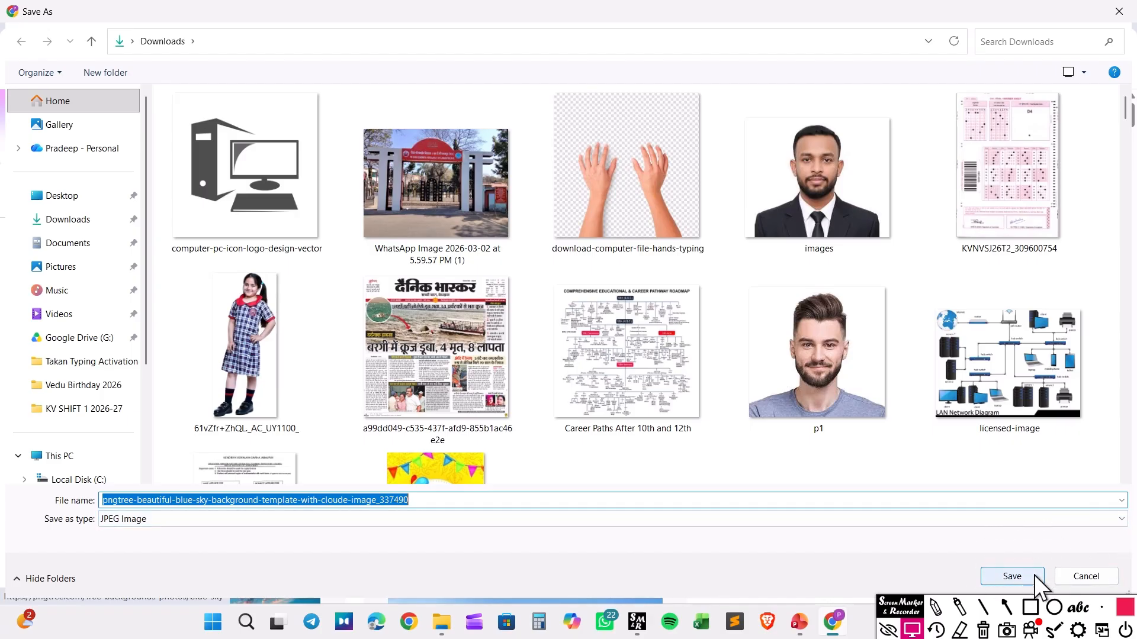
{"action": "left_click", "coordinate": [92, 220]}
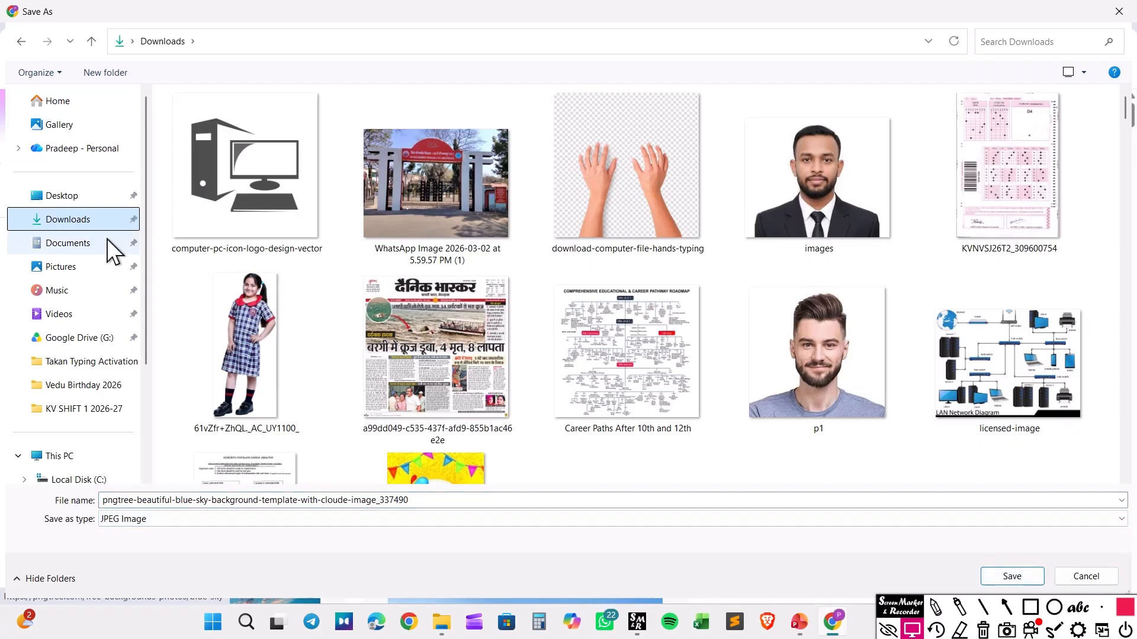
{"action": "left_click", "coordinate": [1012, 576]}
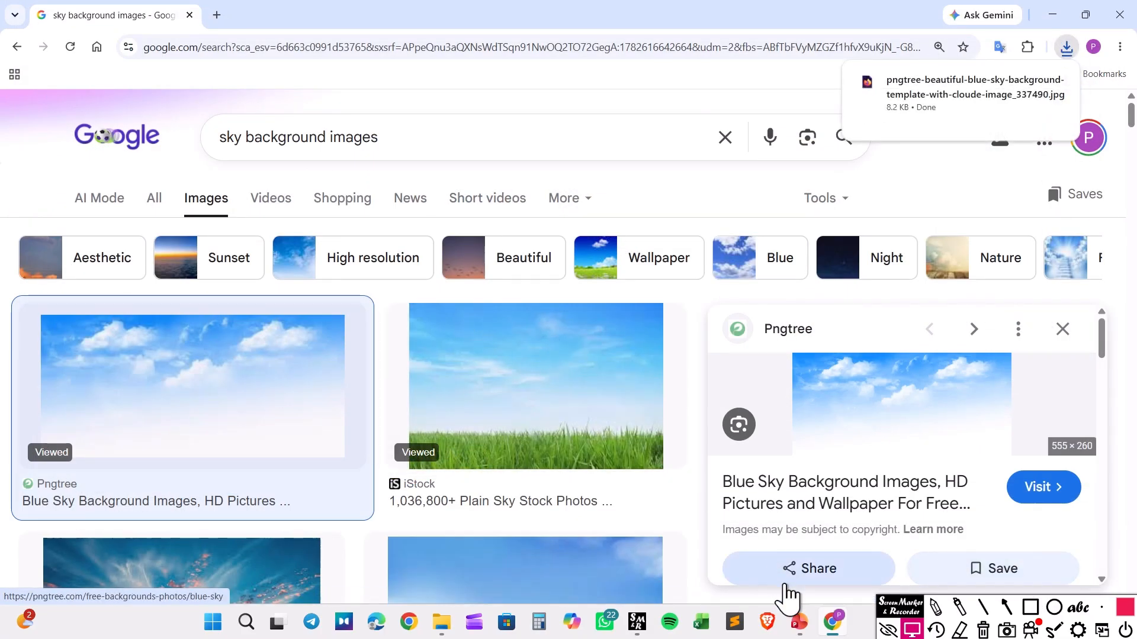
- Switch to PowerPoint and delete the title and subtitle placeholders from the first slide
{"action": "mouse_move", "coordinate": [804, 629]}
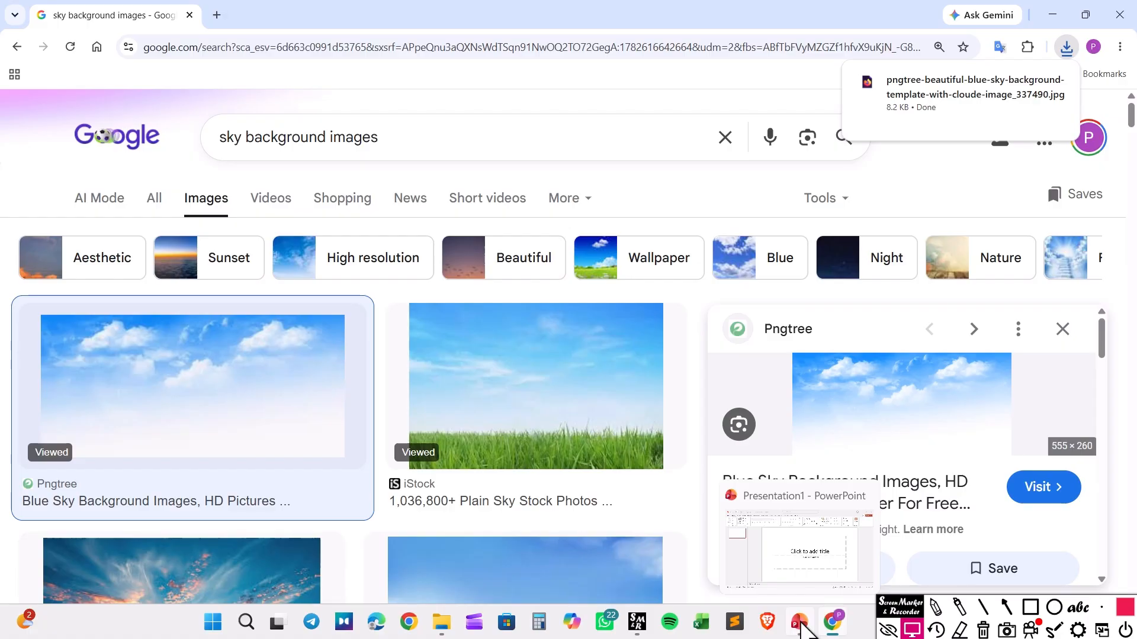
{"action": "left_click", "coordinate": [799, 621]}
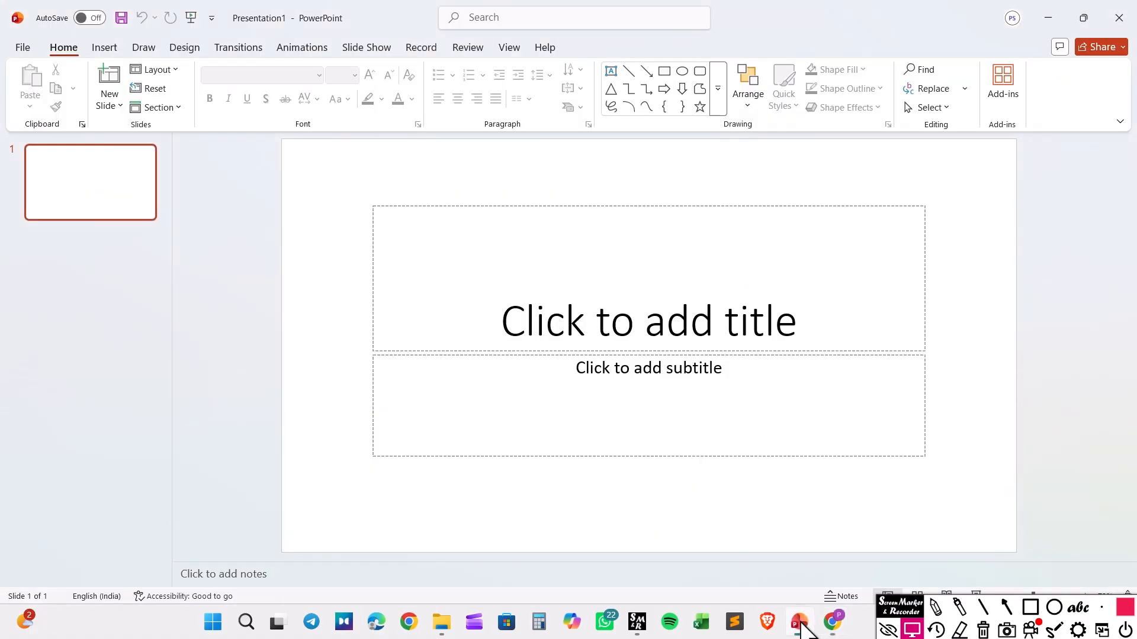
{"action": "left_click", "coordinate": [430, 204]}
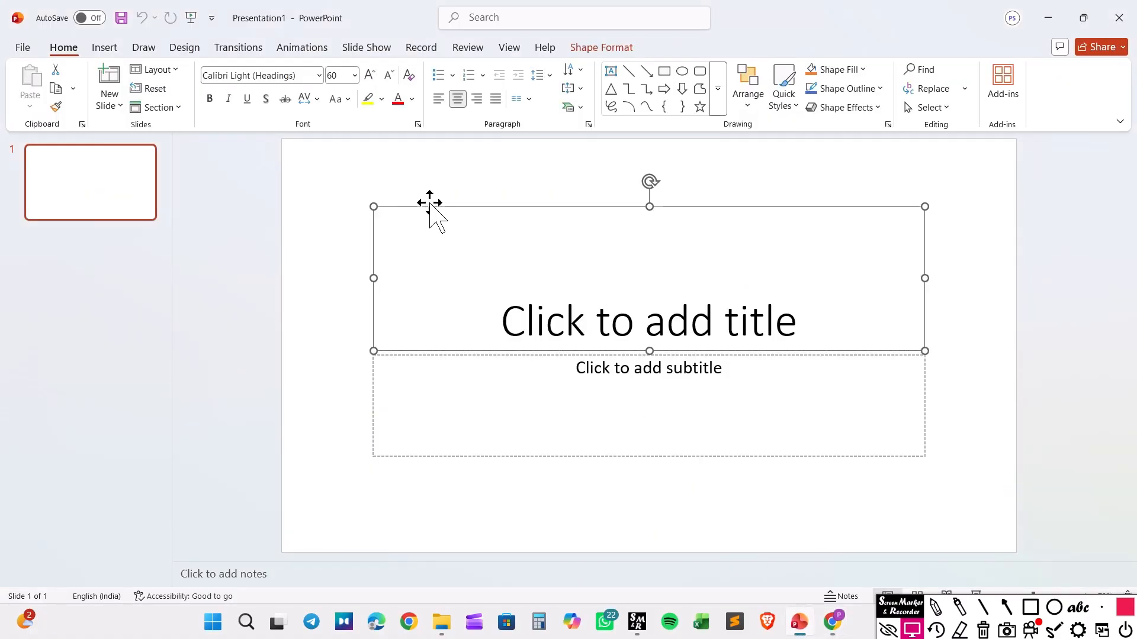
{"action": "key", "text": "Delete"}
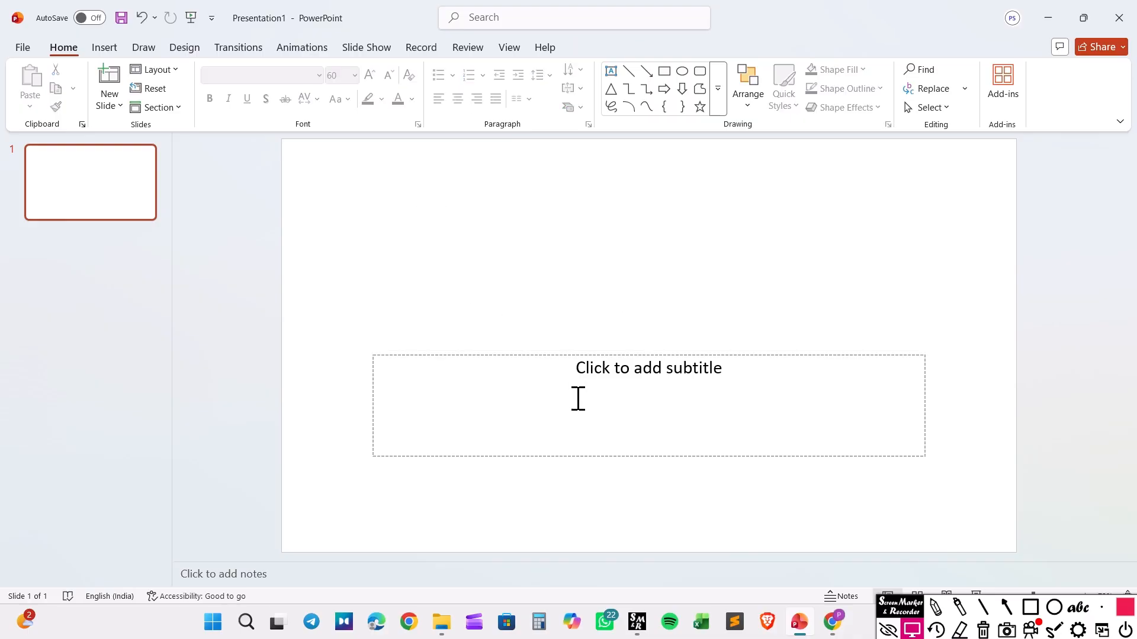
{"action": "left_click", "coordinate": [581, 358]}
{"action": "left_click", "coordinate": [579, 356]}
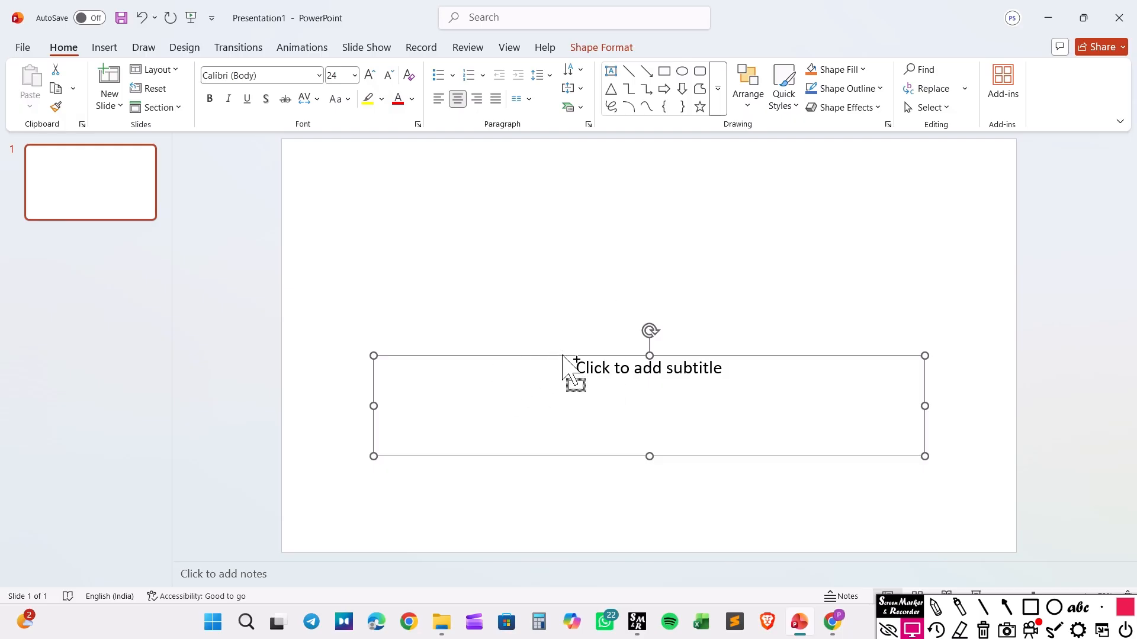
{"action": "key", "text": "Delete"}
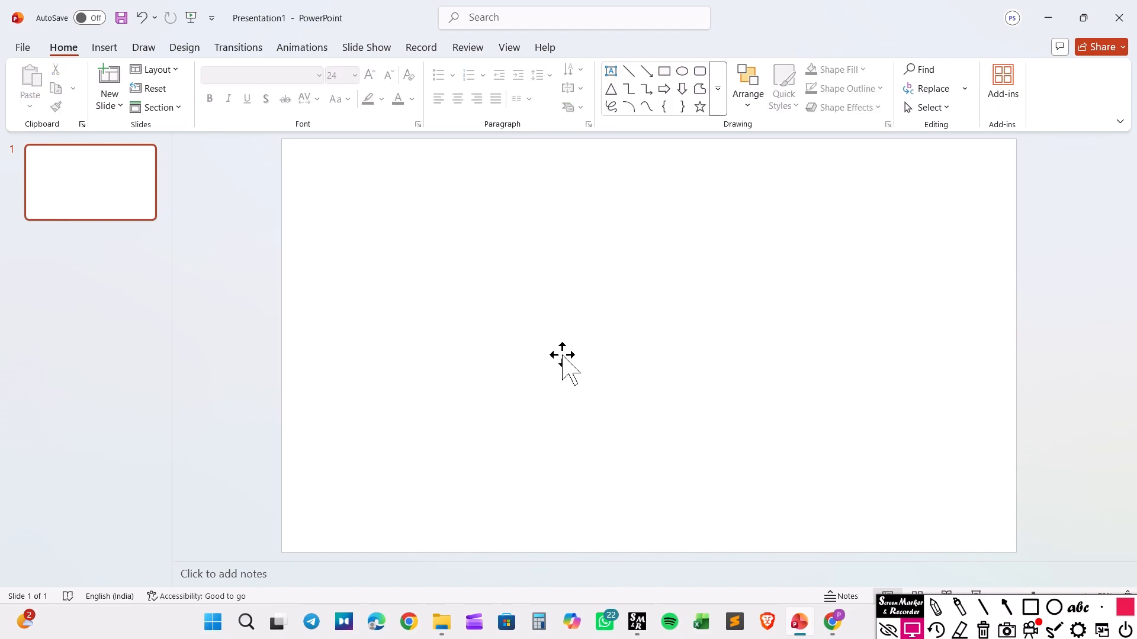
- Insert the picture pngtree-beautiful-blue-sky-background-template-with-cloude-image_337490 from the Downloads folder onto the slide
{"action": "left_click", "coordinate": [105, 52]}
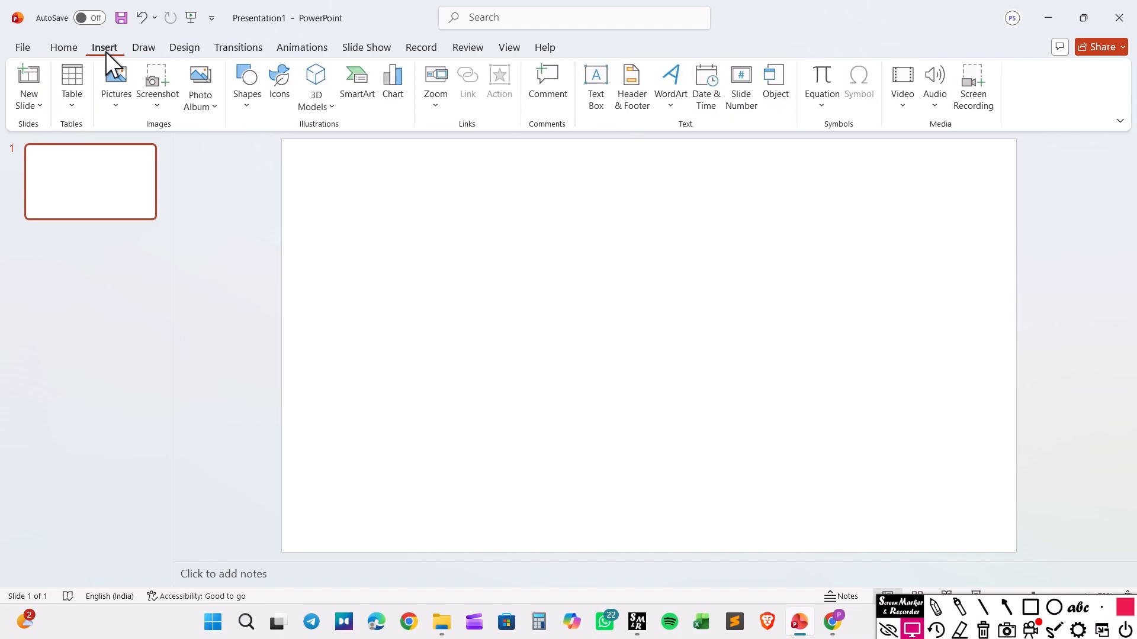
{"action": "left_click", "coordinate": [118, 87]}
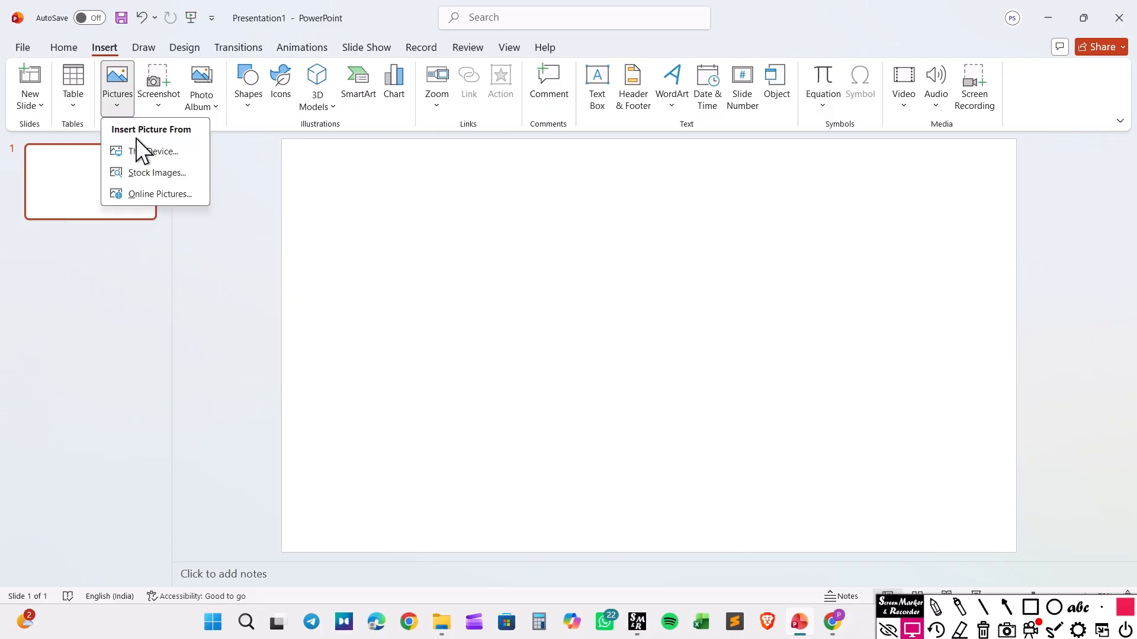
{"action": "left_click", "coordinate": [179, 153]}
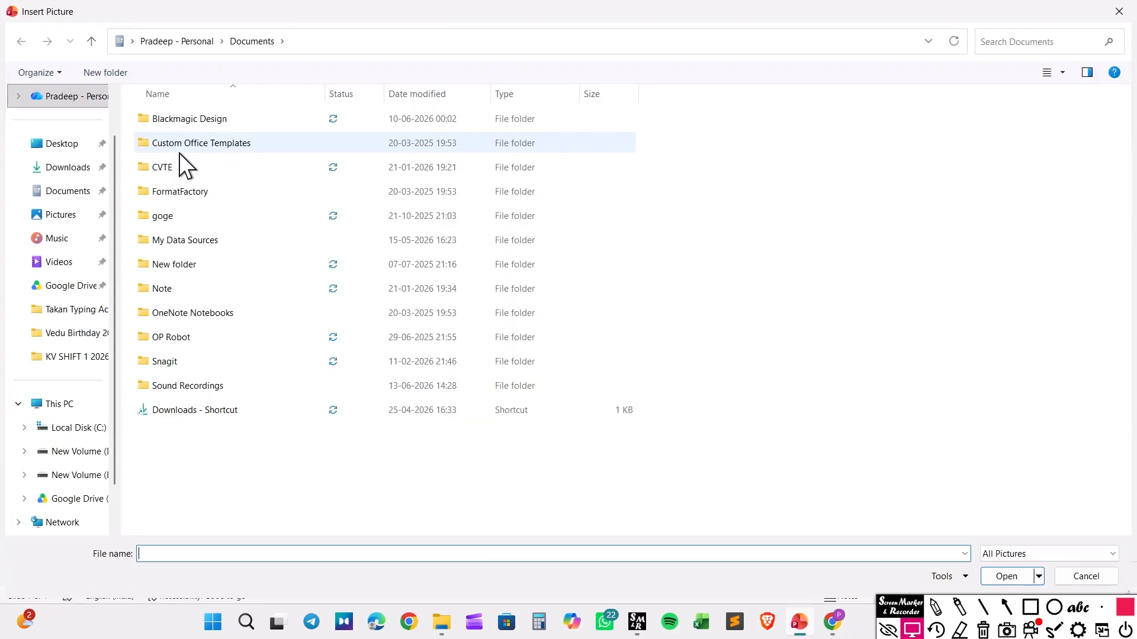
{"action": "left_click", "coordinate": [88, 172]}
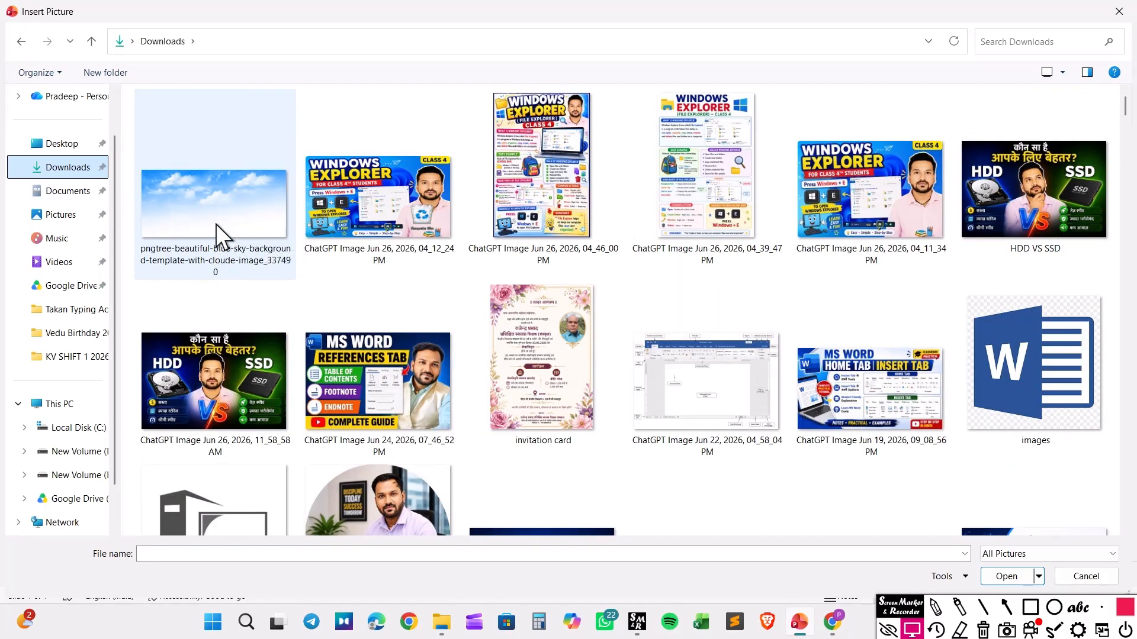
{"action": "left_click", "coordinate": [215, 224]}
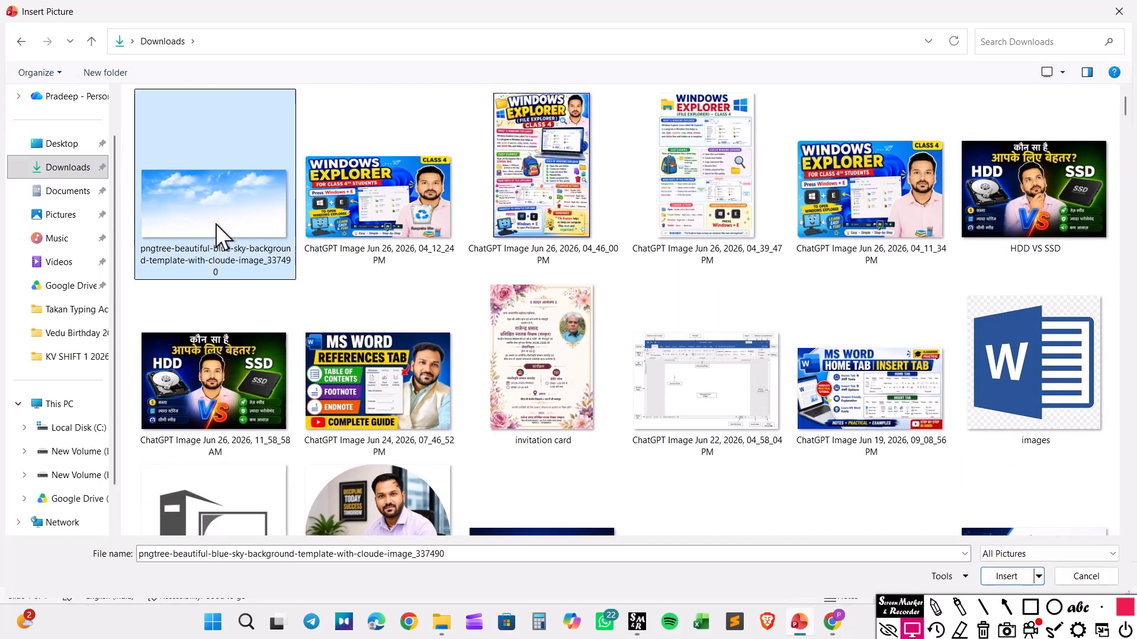
{"action": "left_click", "coordinate": [1014, 584]}
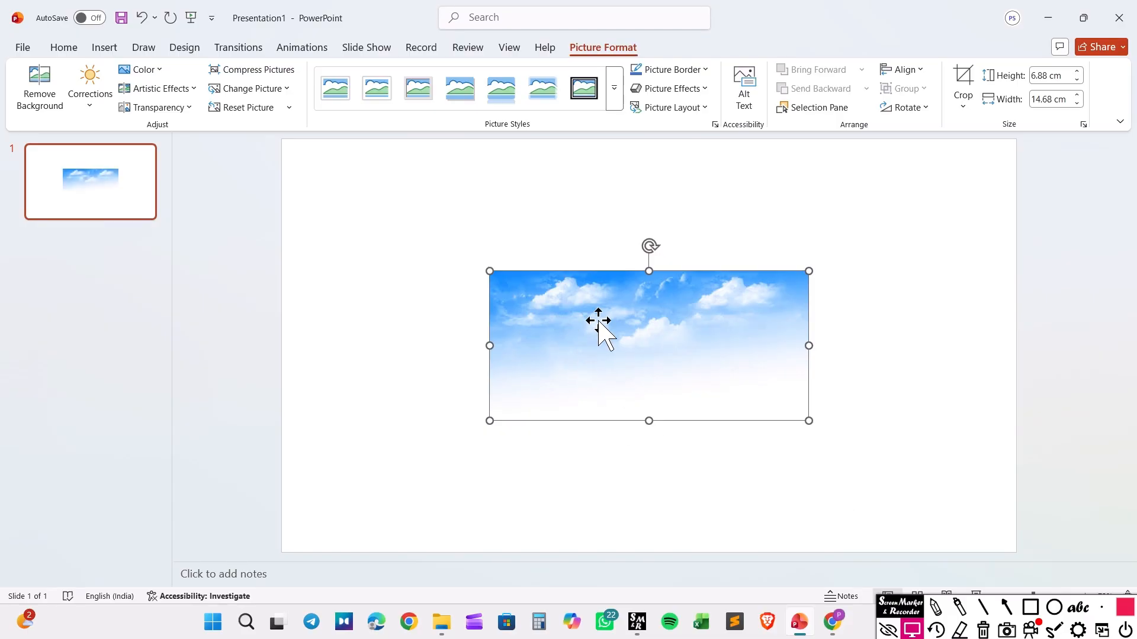
- Align the sky picture with the slide's upper-left corner and stretch it over the whole slide, about 19.05 cm high and 33.99 cm wide
{"action": "left_click_drag", "start_coordinate": [601, 327], "coordinate": [394, 200]}
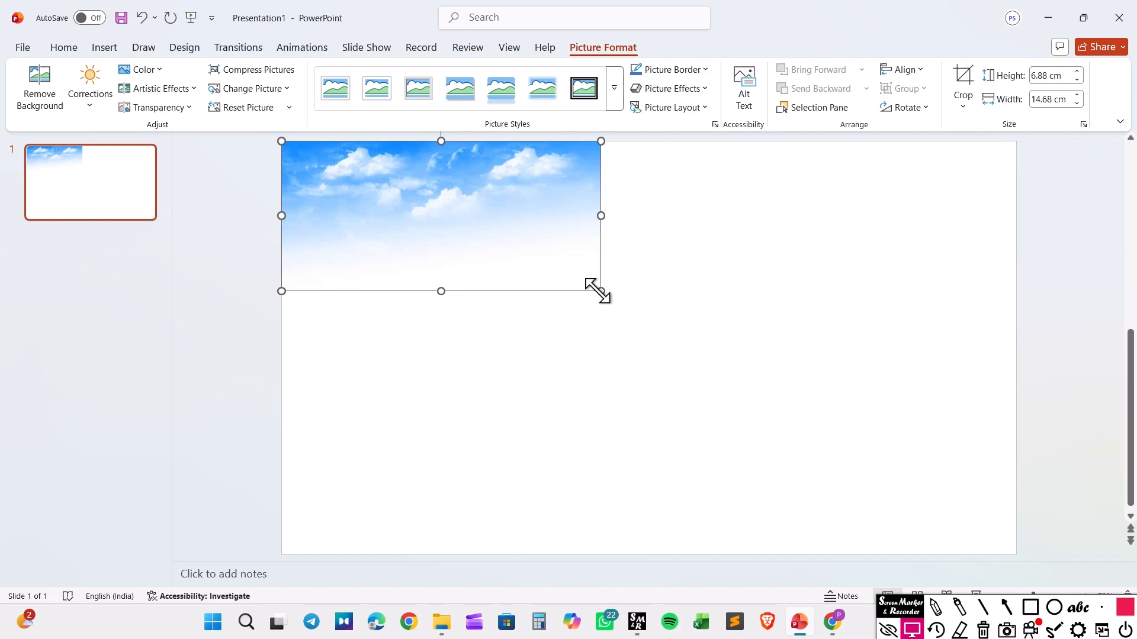
{"action": "left_click_drag", "start_coordinate": [599, 290], "coordinate": [897, 488]}
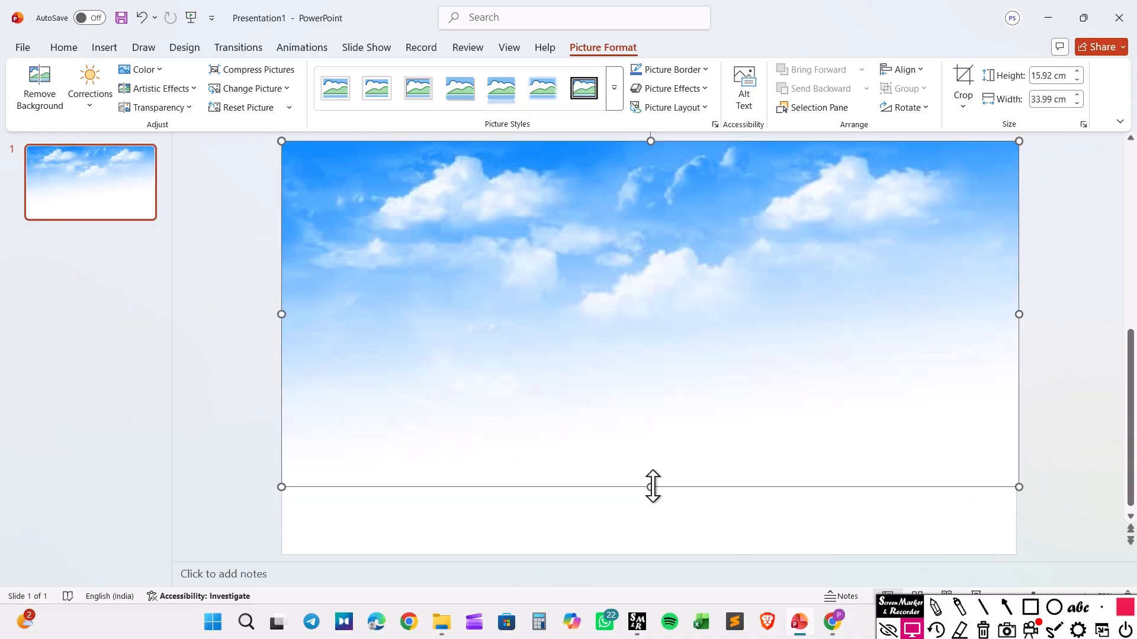
{"action": "left_click_drag", "start_coordinate": [652, 486], "coordinate": [643, 554]}
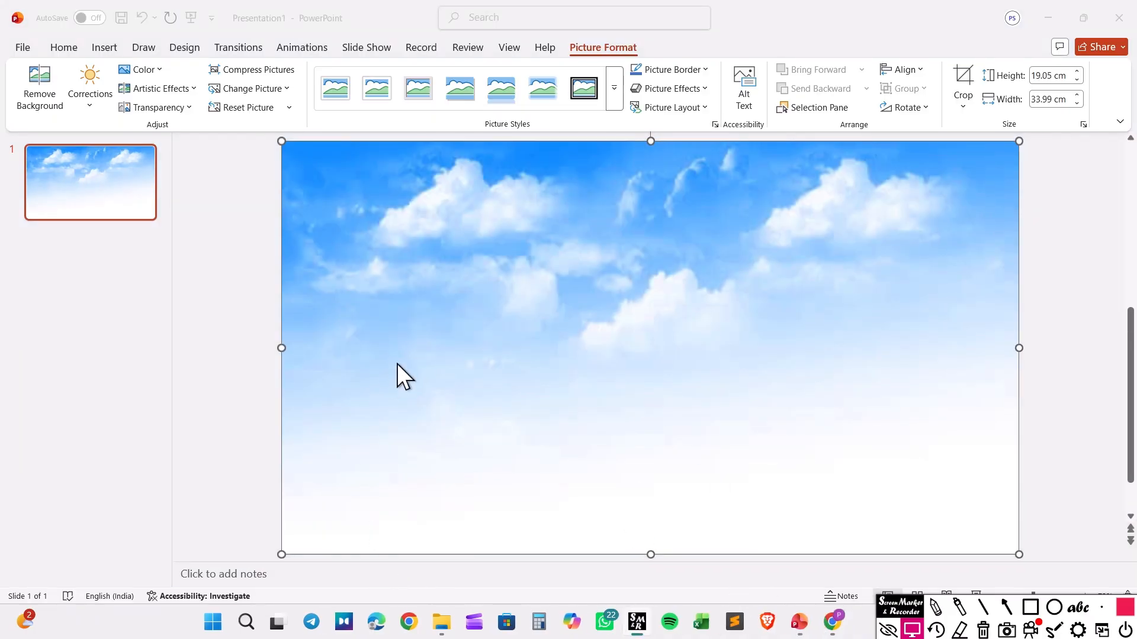
- Switch to Chrome and replace the Google Images query with a search for "aeroplane png images"
{"action": "left_click", "coordinate": [832, 625]}
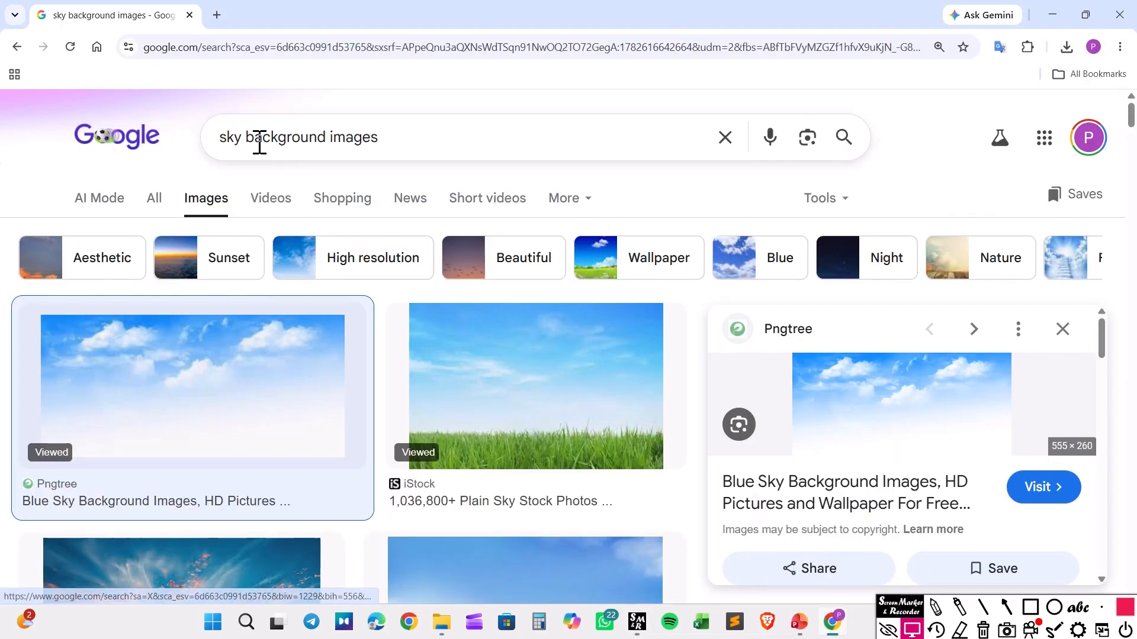
{"action": "double_click", "coordinate": [236, 141]}
{"action": "type", "text": "ae"}
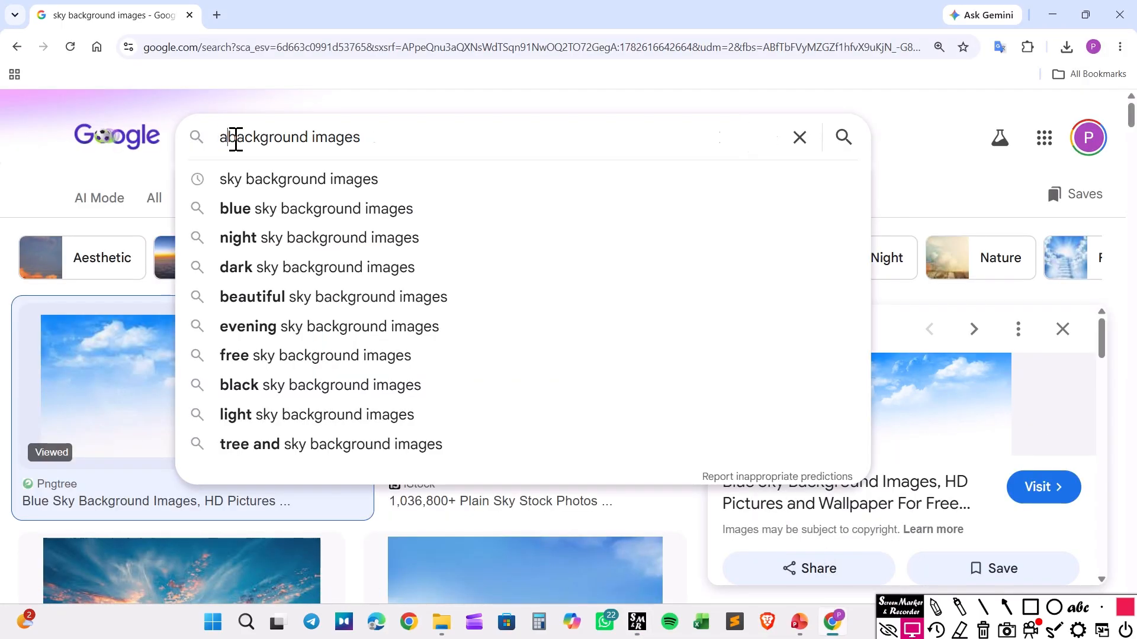
{"action": "type", "text": "r"}
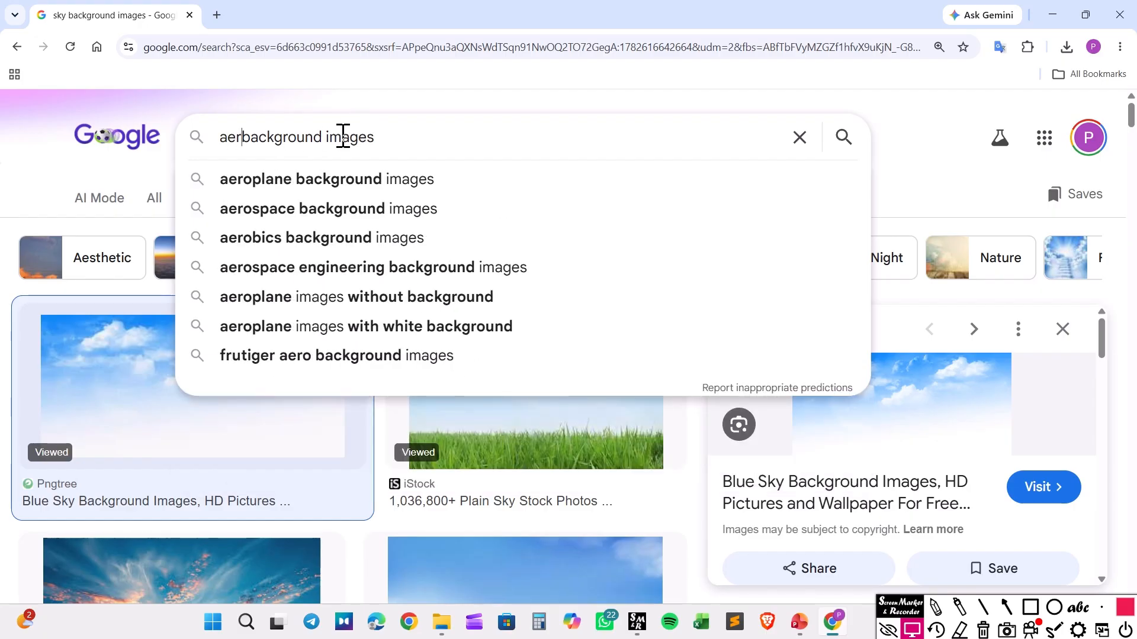
{"action": "left_click_drag", "start_coordinate": [381, 137], "coordinate": [317, 140]}
{"action": "key", "text": "BackSpace"}
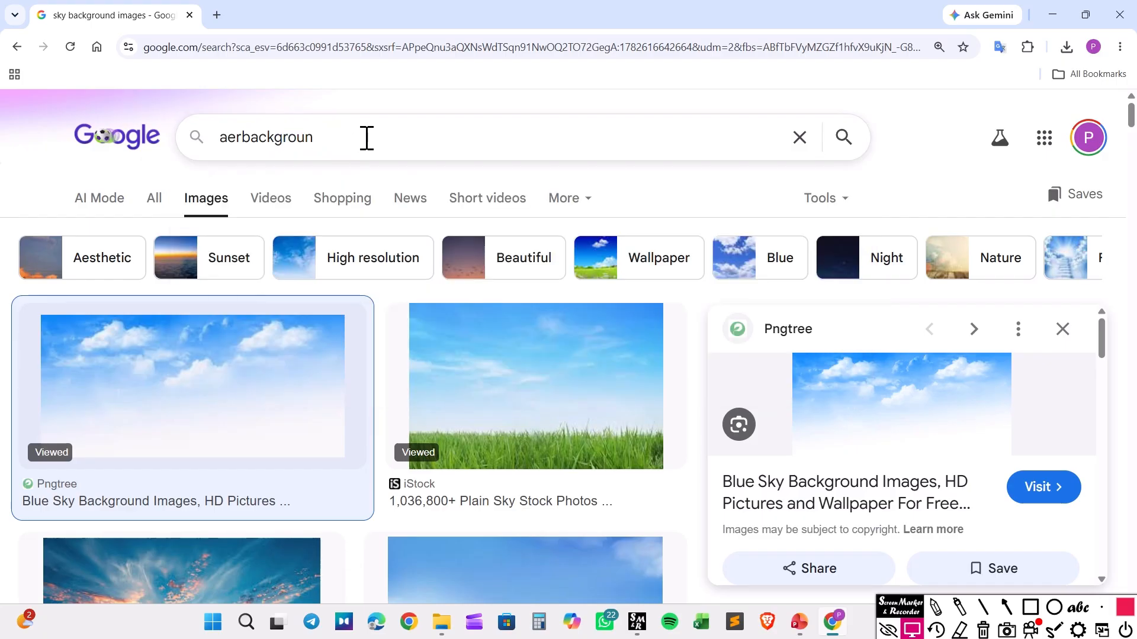
{"action": "key", "text": "BackSpace"}
{"action": "key", "text": "BackSpace"}
{"action": "key", "text": "BackSpace"}
{"action": "key", "text": "BackSpace"}
{"action": "key", "text": "BackSpace"}
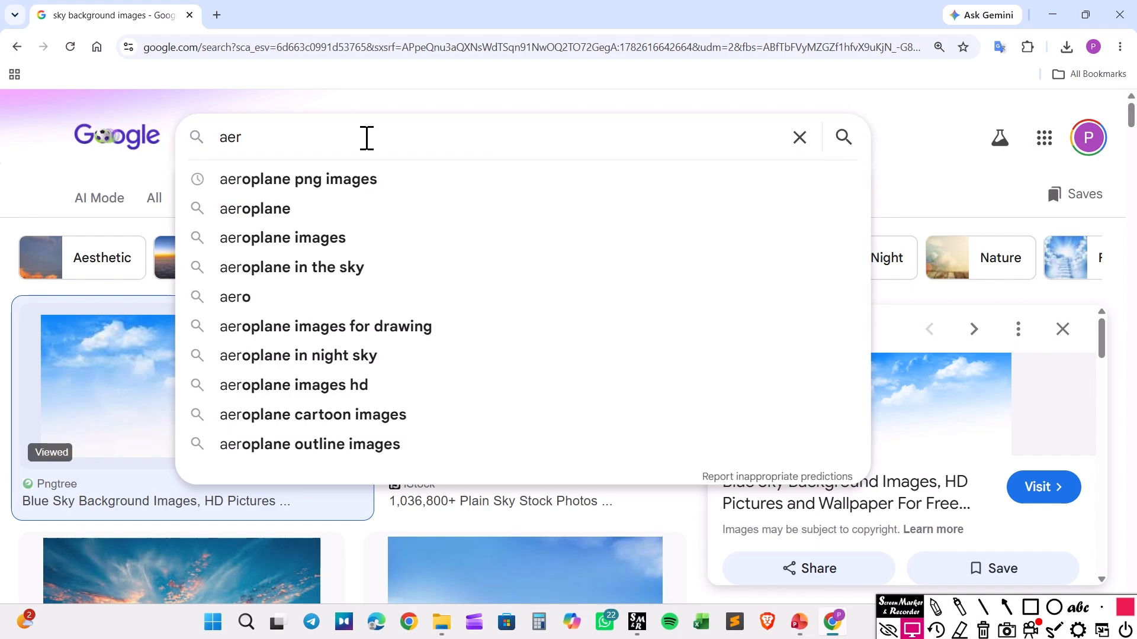
{"action": "left_click", "coordinate": [350, 180]}
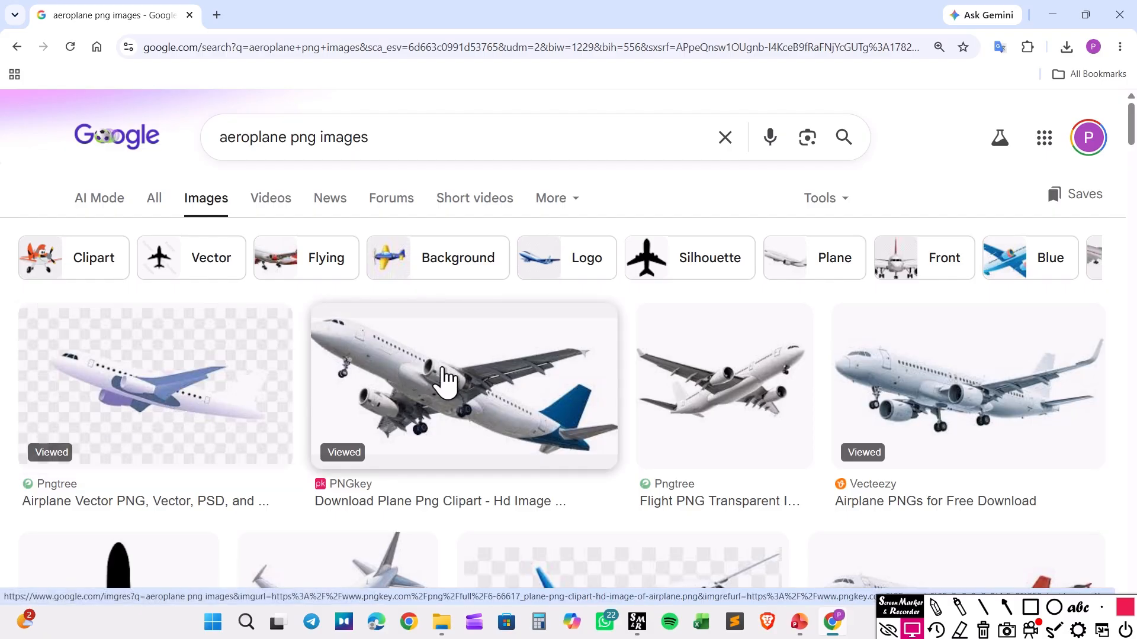
- Save the PNGkey image of the white plane with a blue tail to the Downloads folder as a PNG under its suggested name
{"action": "left_click", "coordinate": [449, 379]}
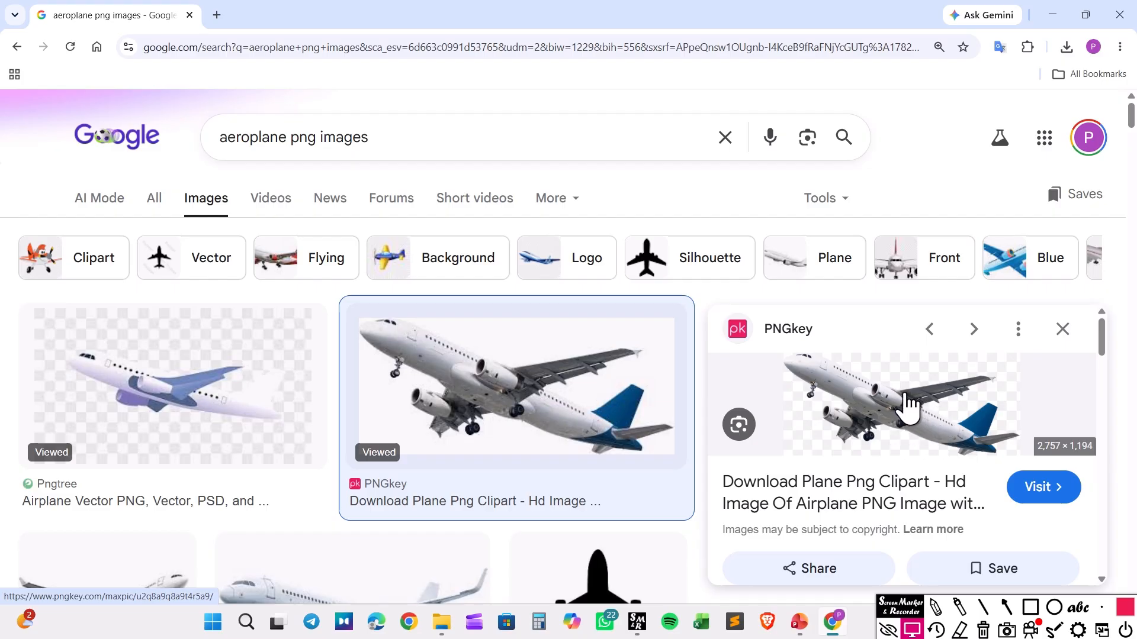
{"action": "right_click", "coordinate": [907, 405]}
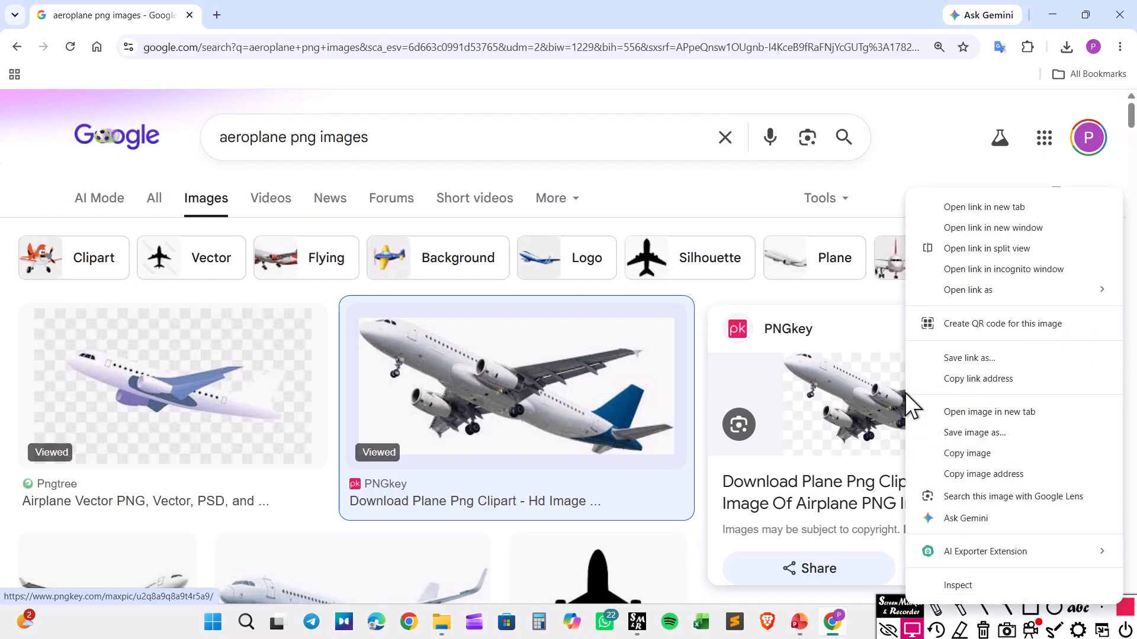
{"action": "left_click", "coordinate": [1015, 436]}
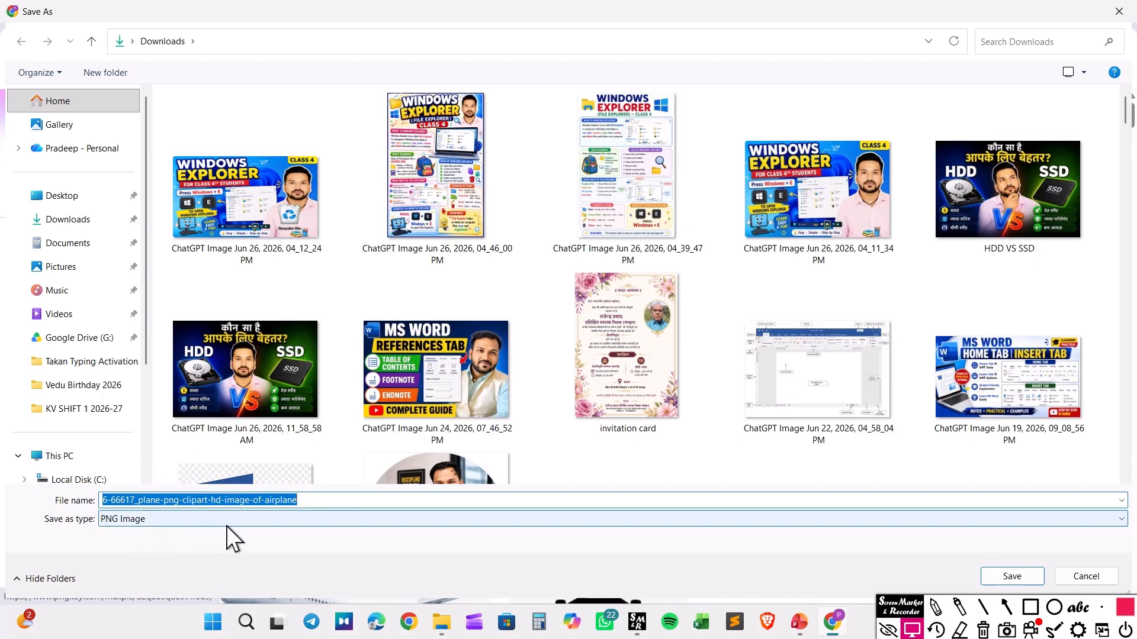
{"action": "left_click", "coordinate": [1029, 583]}
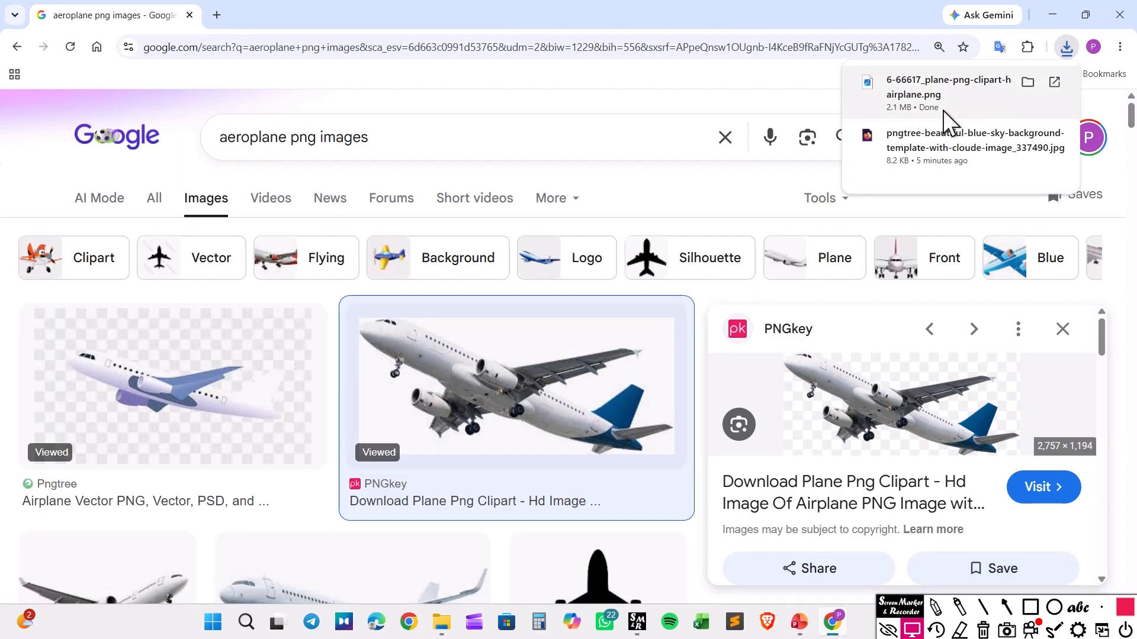
- Switch to PowerPoint and insert the picture 6-66617_plane-png-clipart-hd-image-of-airplane from the Downloads folder onto the sky slide
{"action": "left_click", "coordinate": [799, 622]}
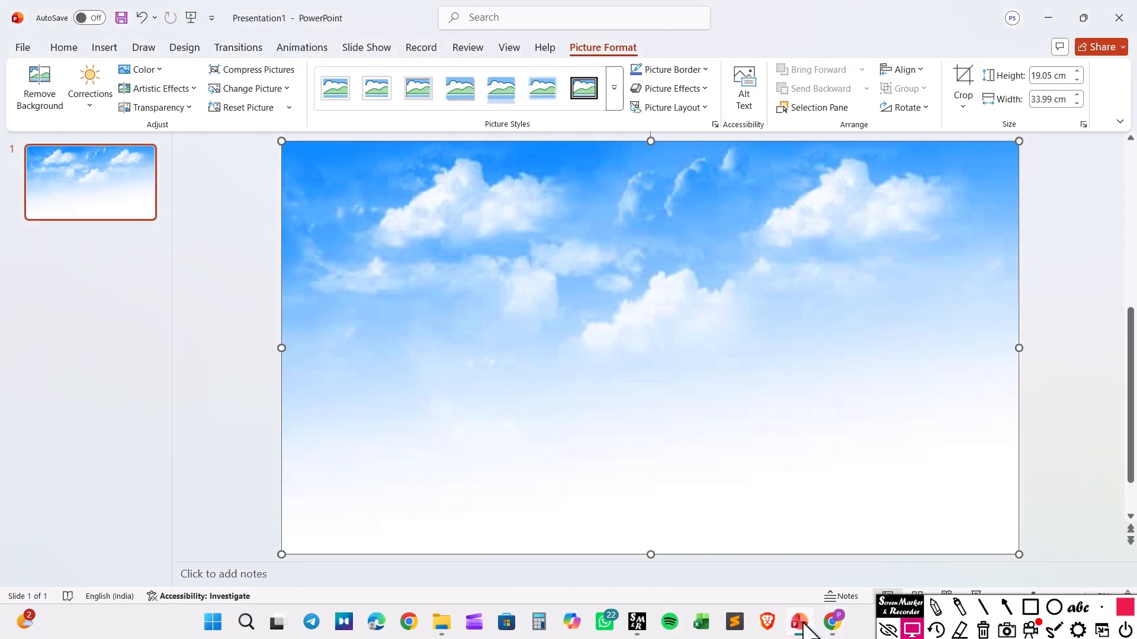
{"action": "left_click", "coordinate": [105, 51]}
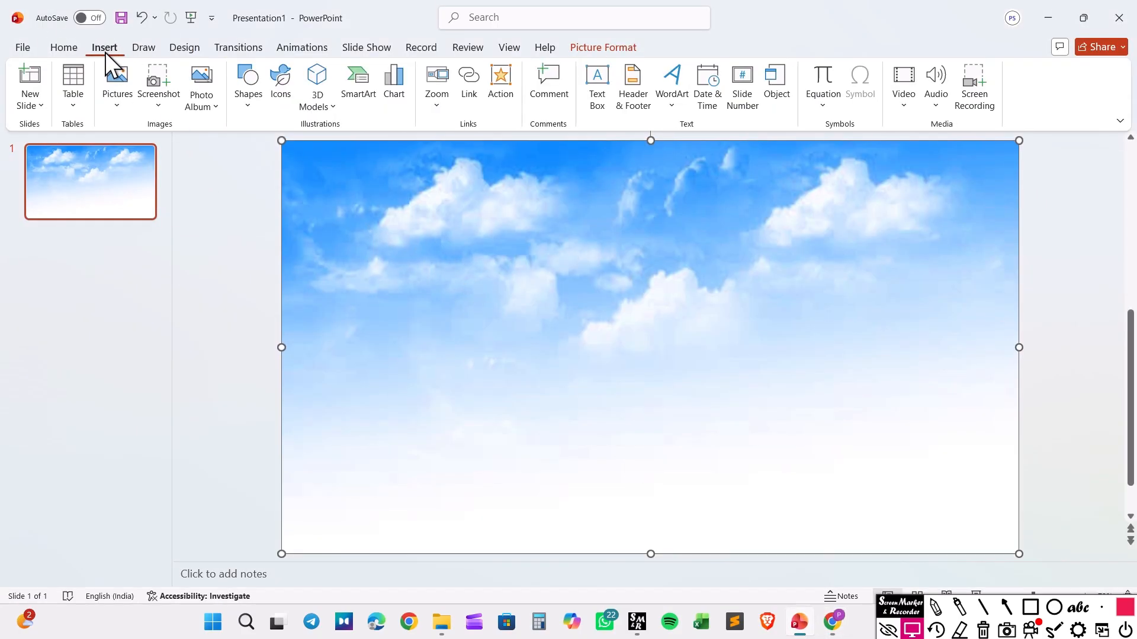
{"action": "left_click", "coordinate": [132, 95]}
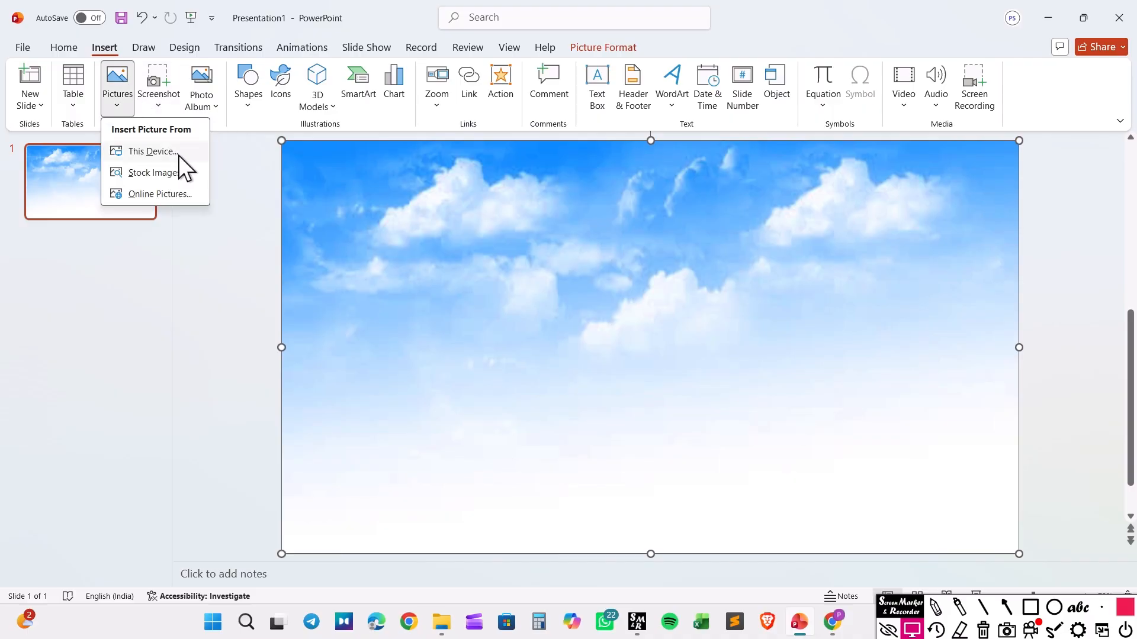
{"action": "left_click", "coordinate": [153, 152]}
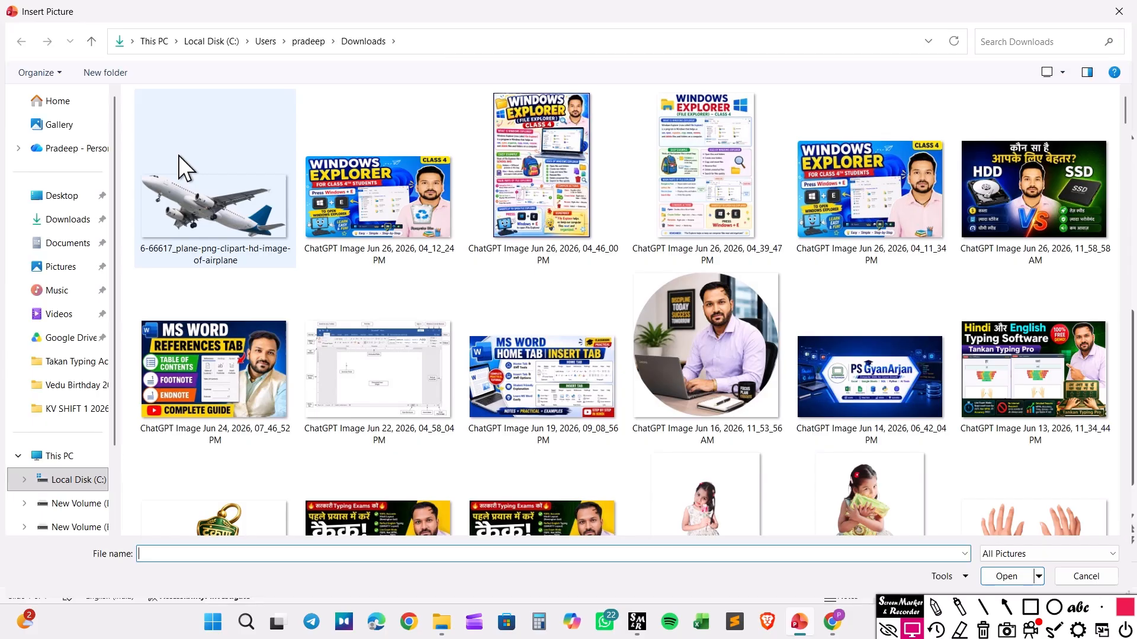
{"action": "left_click", "coordinate": [70, 227]}
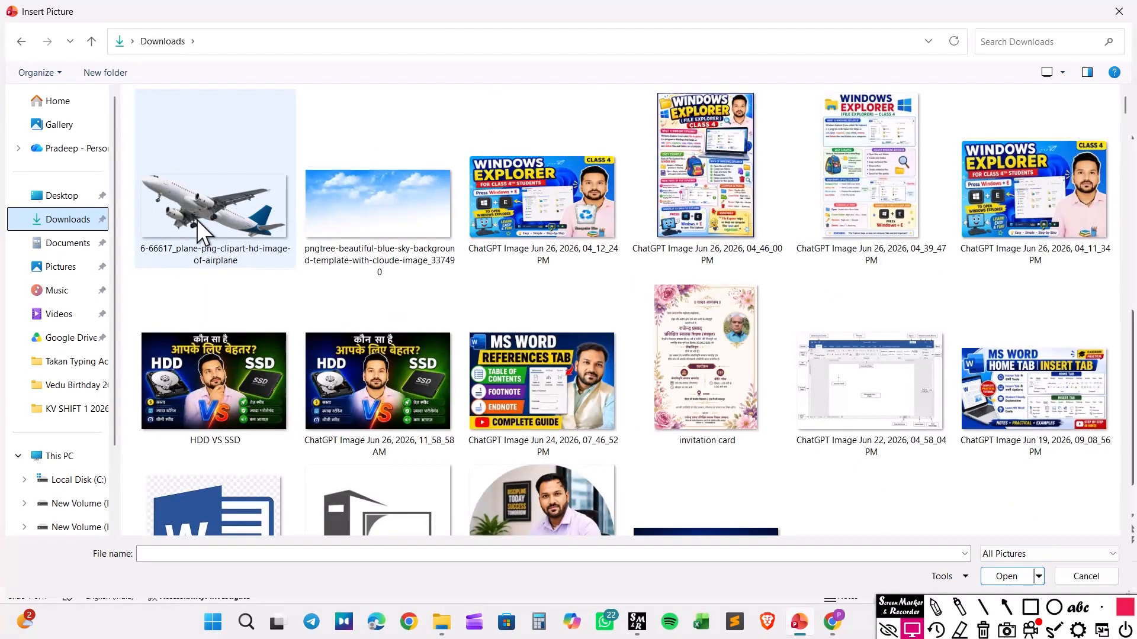
{"action": "left_click", "coordinate": [205, 206]}
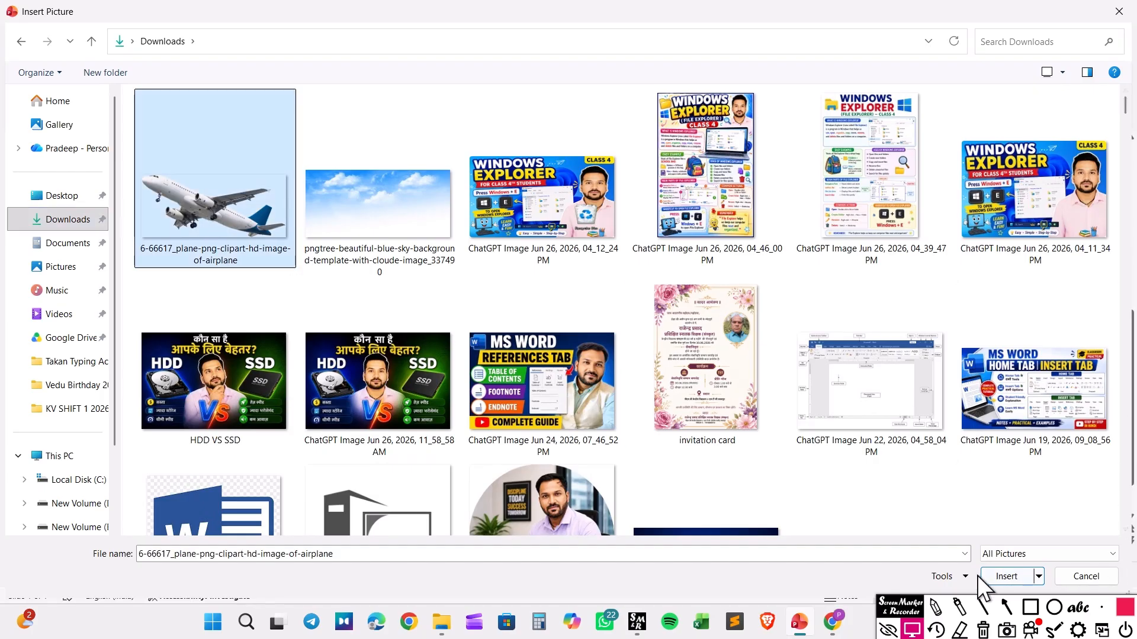
{"action": "left_click", "coordinate": [1010, 579]}
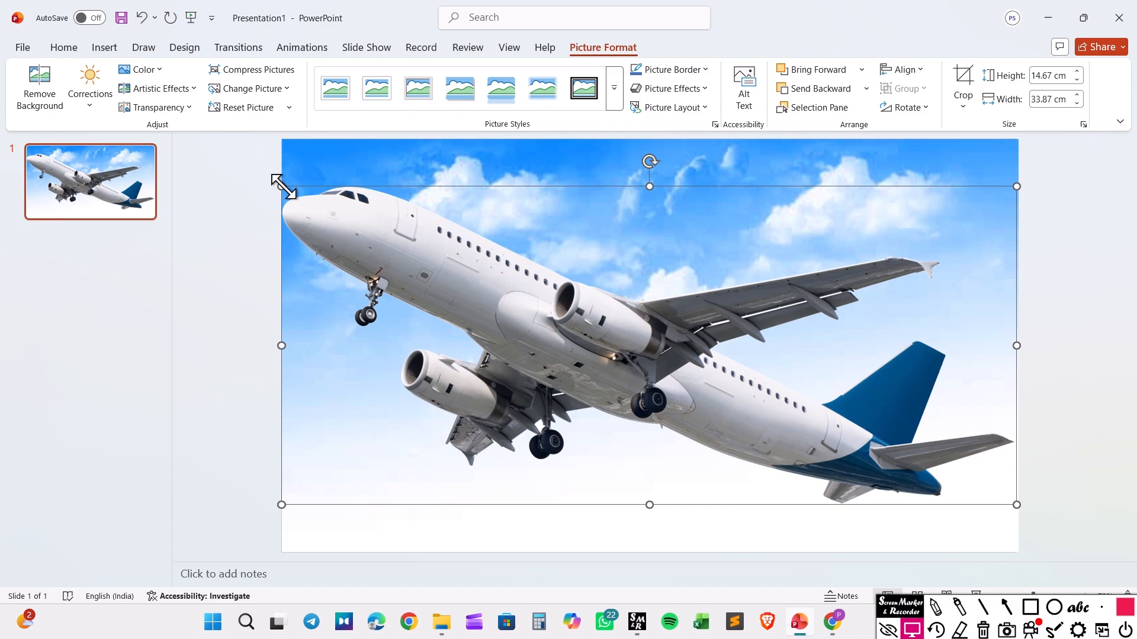
- Shrink the plane picture to about 2.52 cm high and 5.82 cm wide, placed near the slide's lower-right corner
{"action": "left_click_drag", "start_coordinate": [280, 186], "coordinate": [884, 475]}
{"action": "left_click", "coordinate": [970, 418]}
{"action": "left_click", "coordinate": [944, 526]}
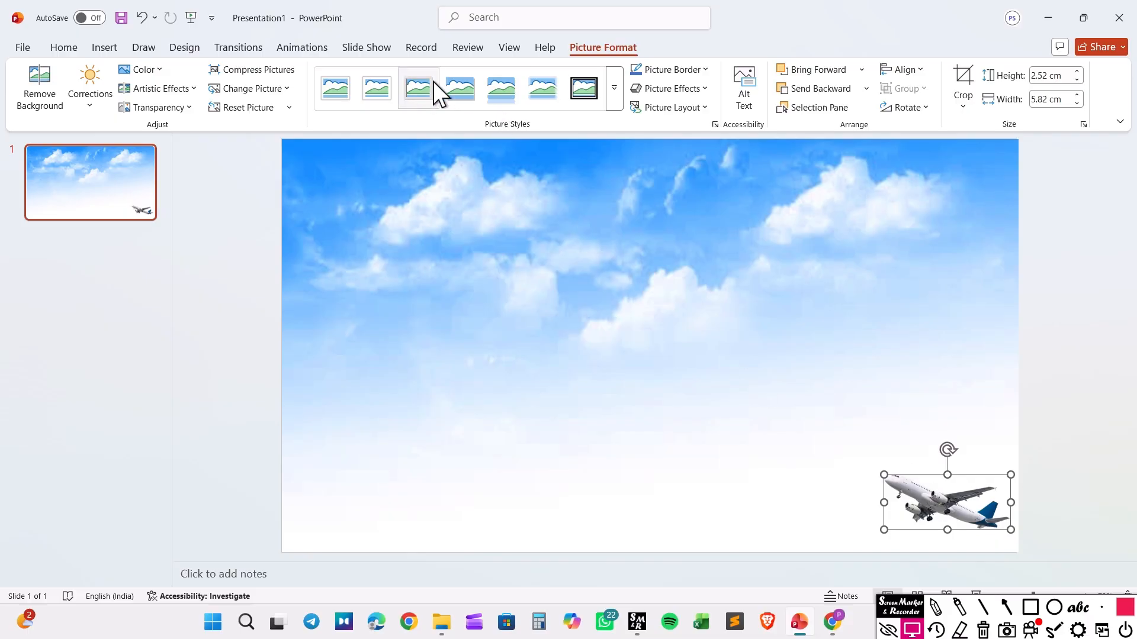
- Apply the Left motion path from the Lines and Curves group to the plane picture
{"action": "left_click", "coordinate": [306, 47]}
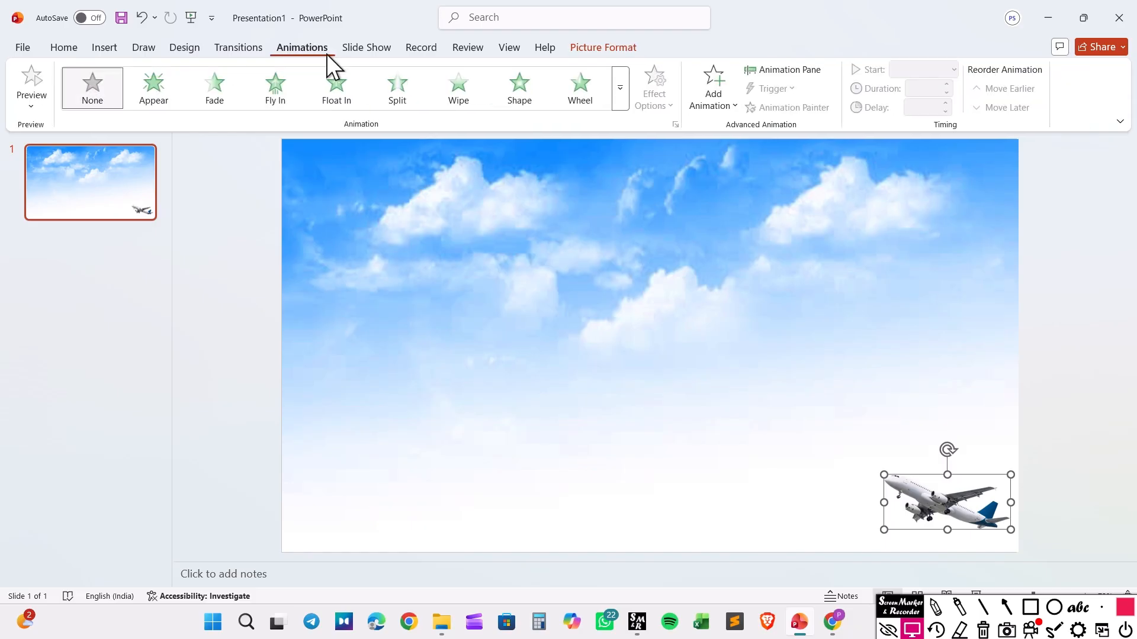
{"action": "left_click", "coordinate": [623, 98]}
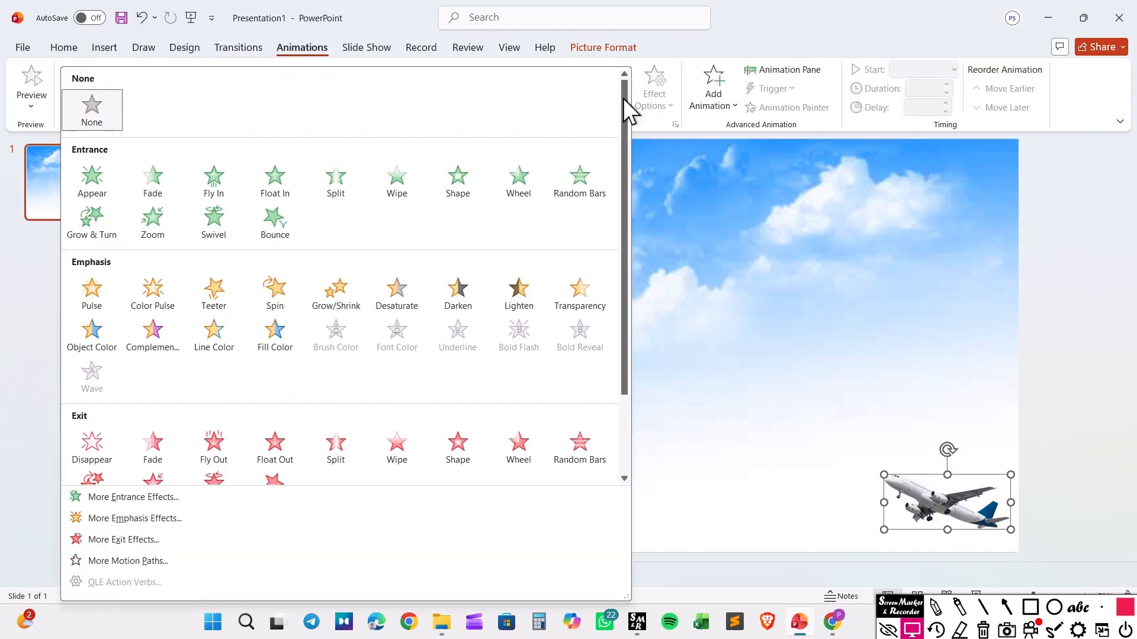
{"action": "left_click", "coordinate": [183, 563]}
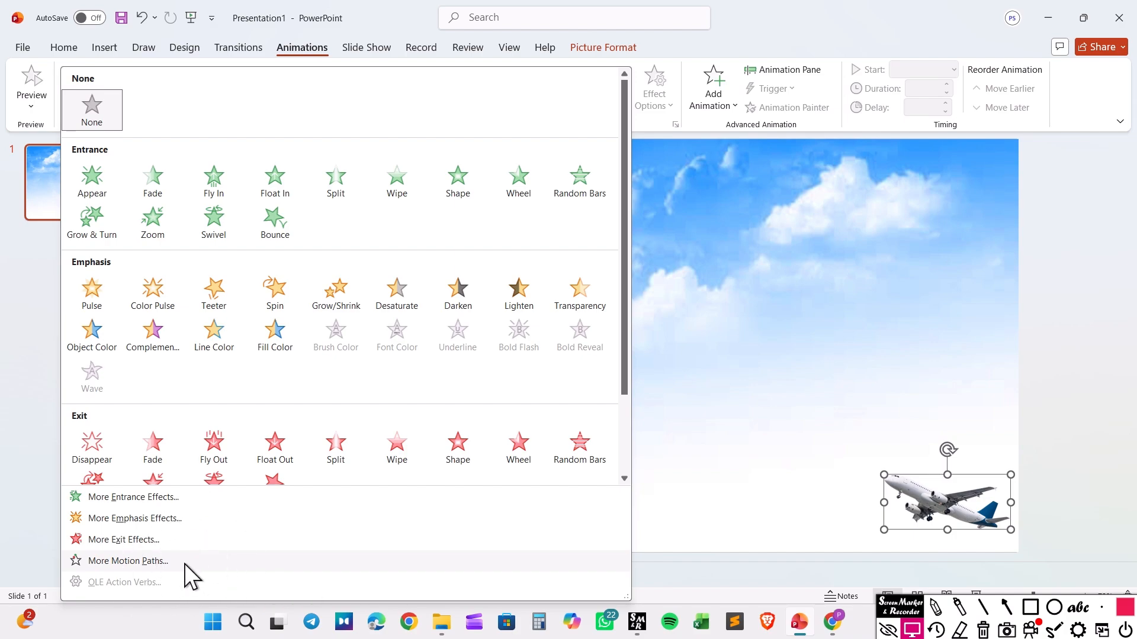
{"action": "key", "text": "ctrl"}
{"action": "key", "text": "ctrl"}
{"action": "key", "text": "ctrl"}
{"action": "left_click", "coordinate": [184, 563]}
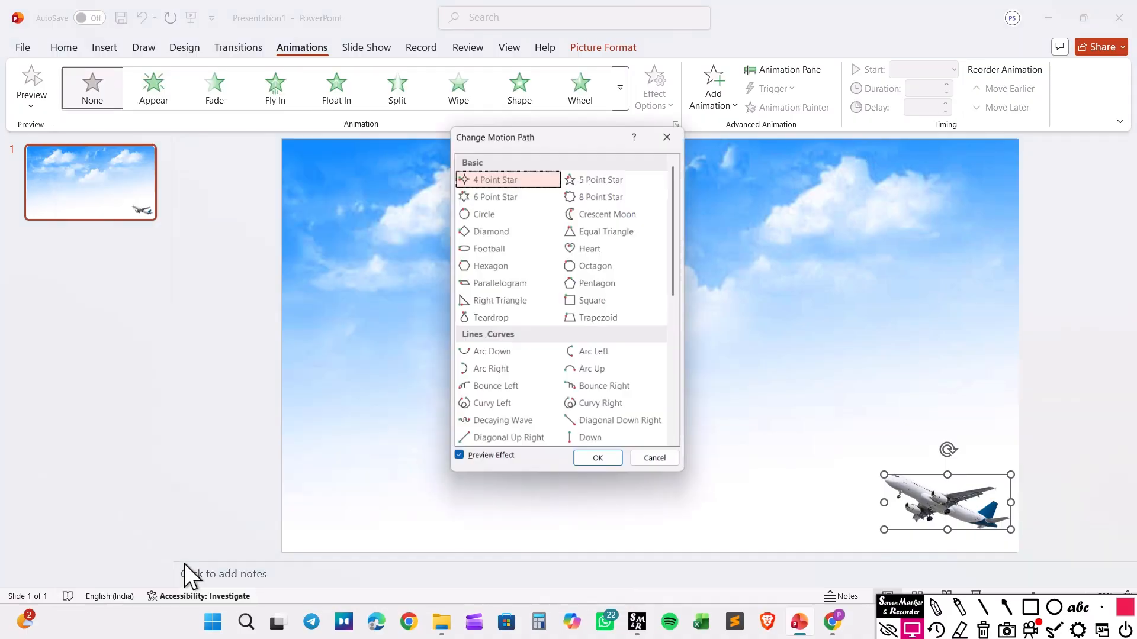
{"action": "scroll", "coordinate": [551, 406], "scroll_direction": "down", "scroll_amount": 1}
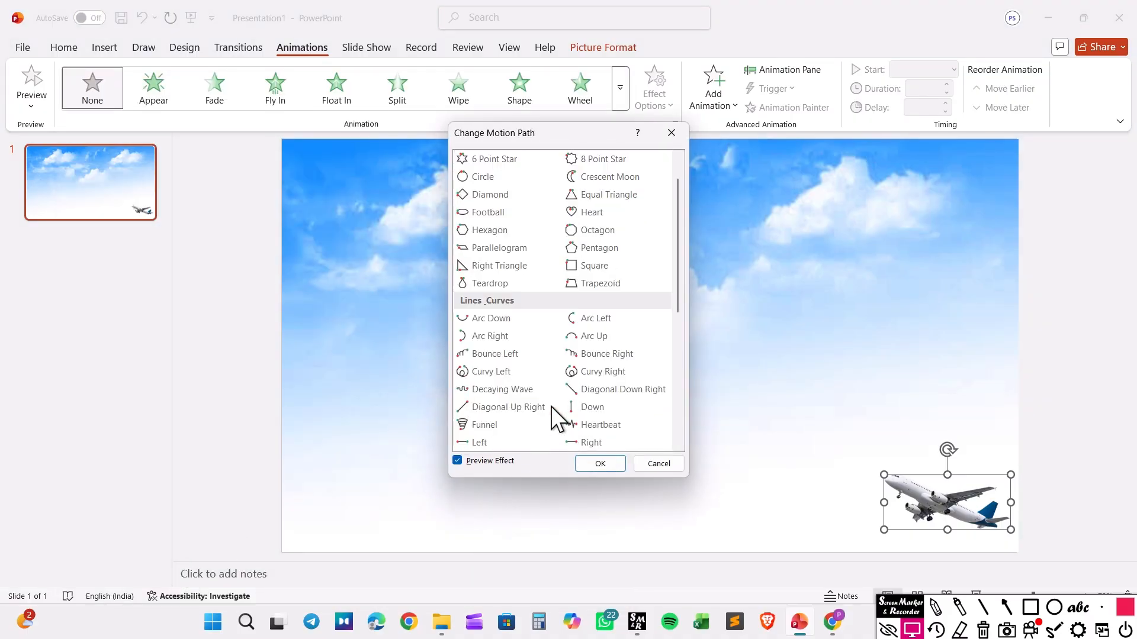
{"action": "scroll", "coordinate": [553, 404], "scroll_direction": "down", "scroll_amount": 1}
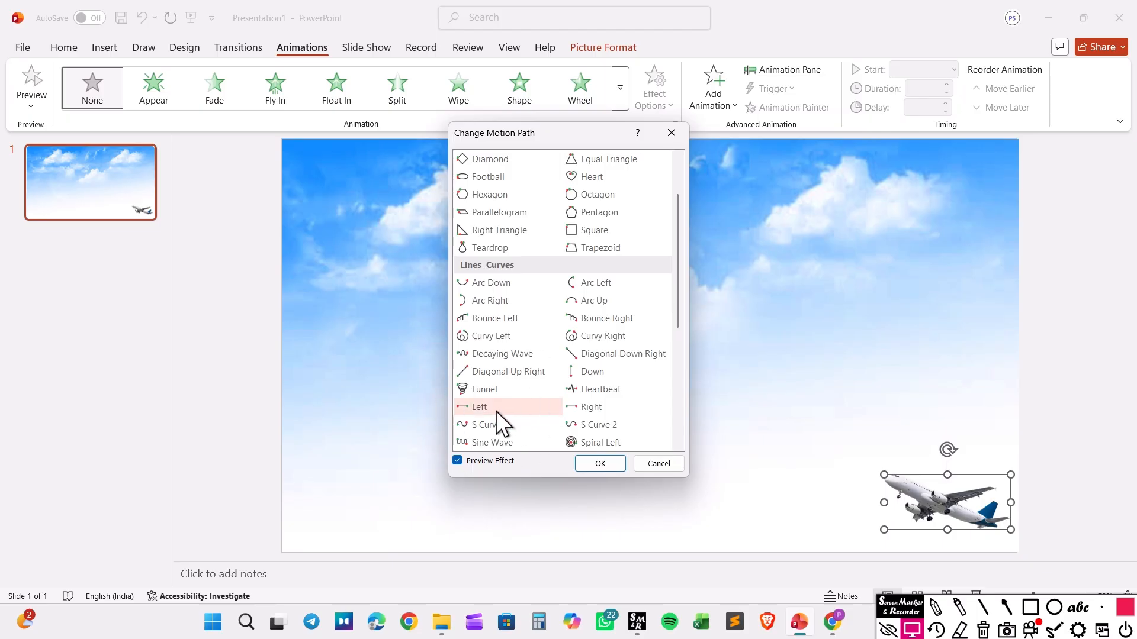
{"action": "left_click", "coordinate": [496, 410]}
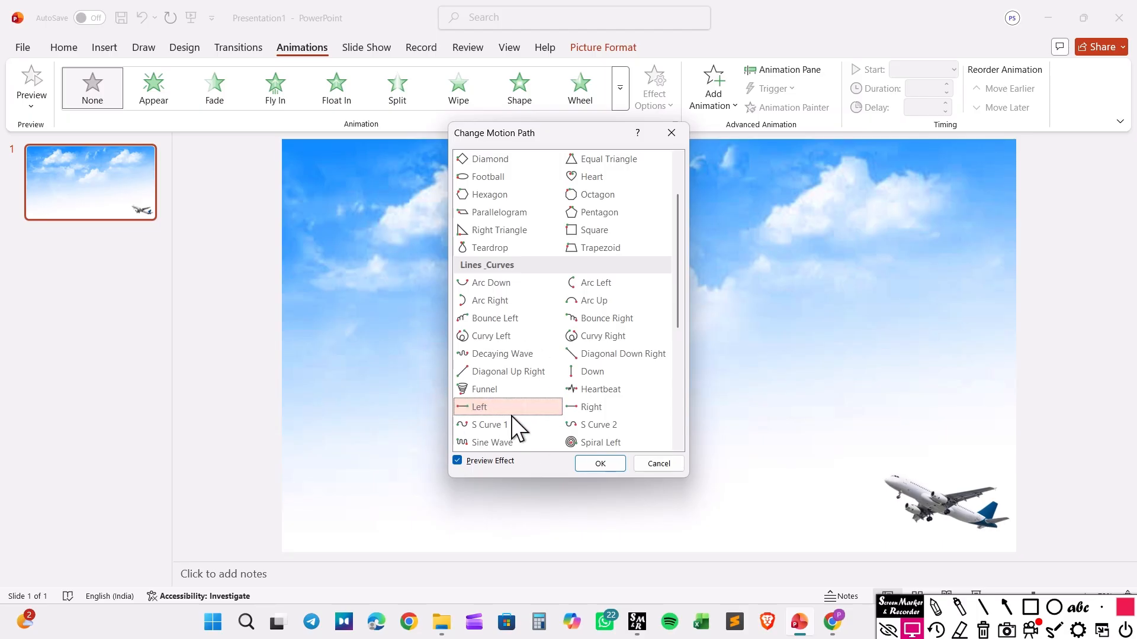
{"action": "left_click", "coordinate": [599, 464]}
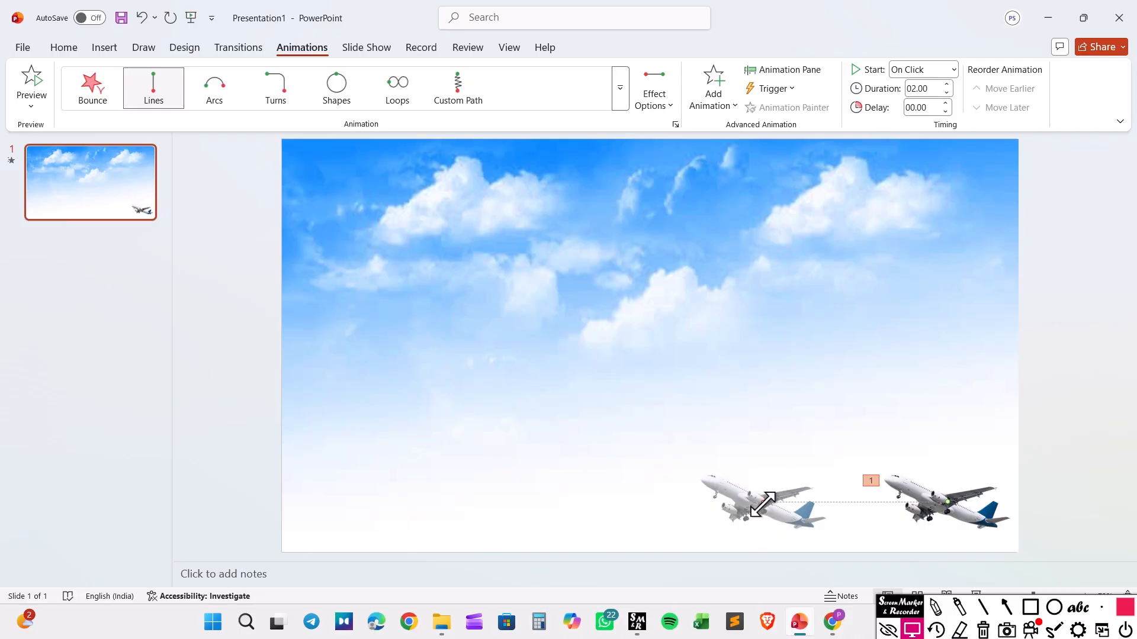
- Extend the plane's motion path diagonally so that its end point lies outside the slide, beyond the upper-left corner
{"action": "key", "text": "ctrl"}
{"action": "left_click_drag", "start_coordinate": [762, 504], "coordinate": [227, 122]}
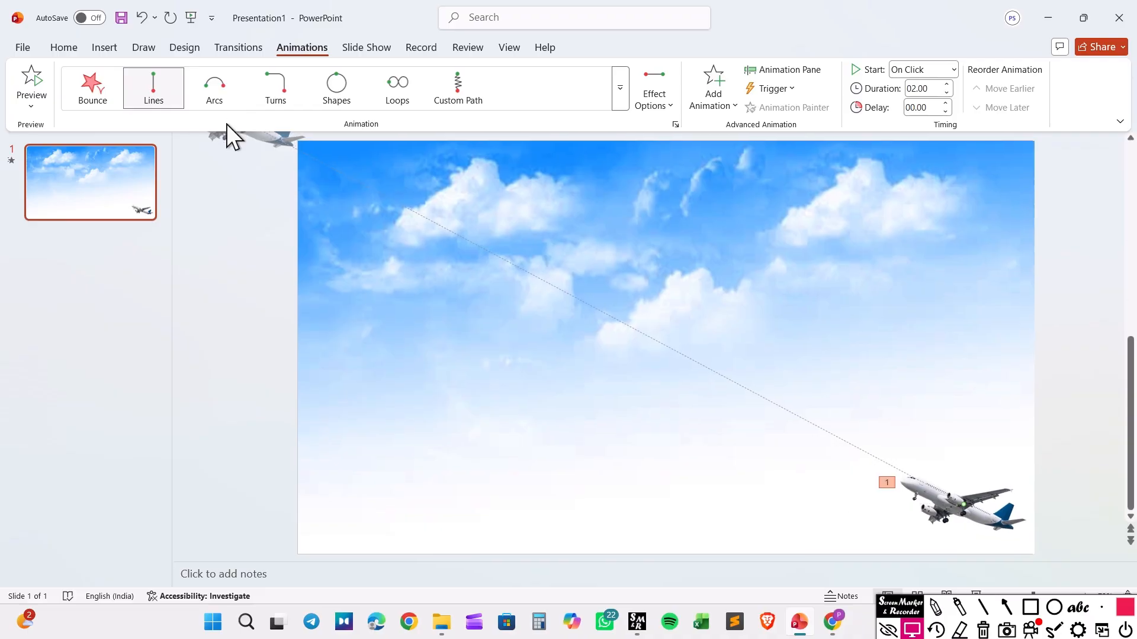
{"action": "scroll", "coordinate": [652, 385], "scroll_direction": "up", "scroll_amount": 2}
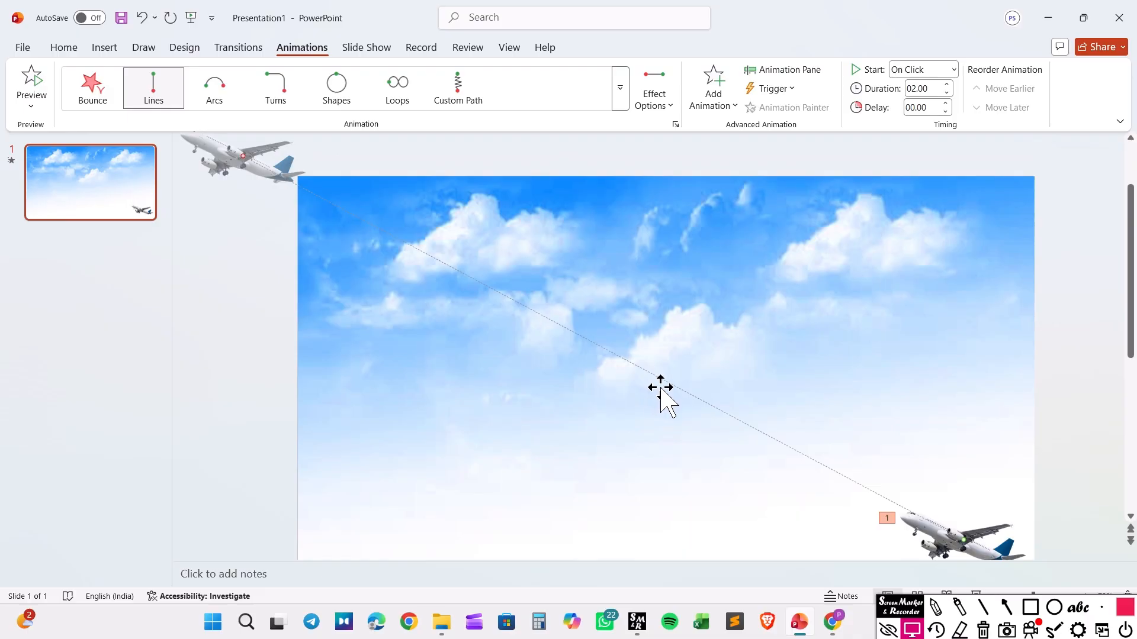
{"action": "scroll", "coordinate": [660, 388], "scroll_direction": "down", "scroll_amount": 1}
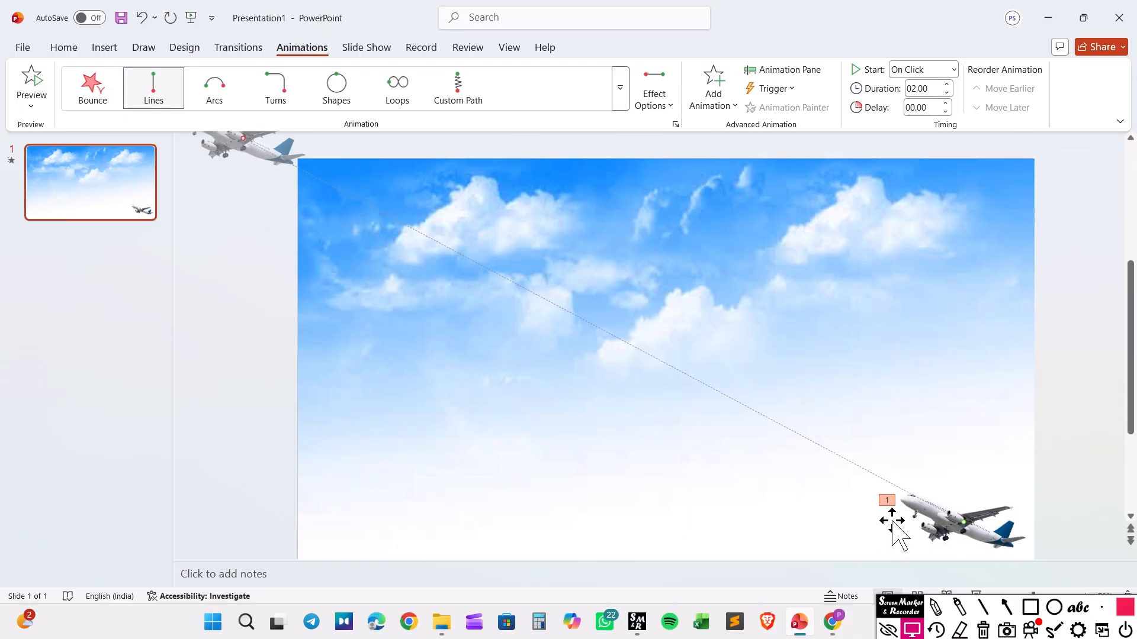
- Play the slide show from the beginning, trigger the plane's flight animation, and return to the editing view
{"action": "left_click", "coordinate": [378, 48]}
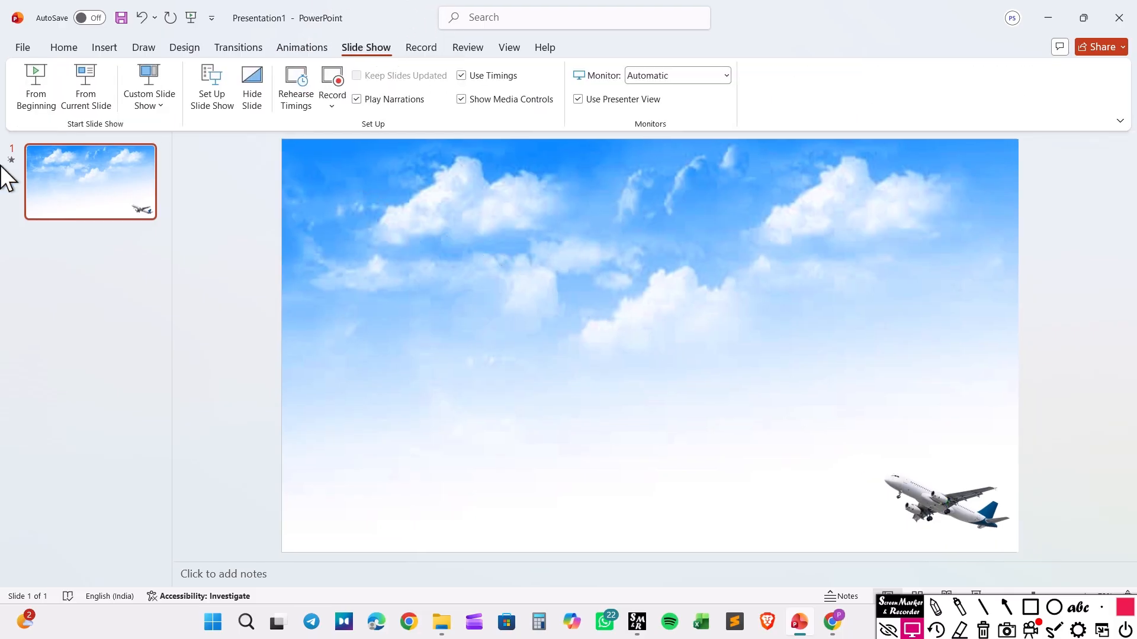
{"action": "left_click", "coordinate": [35, 83]}
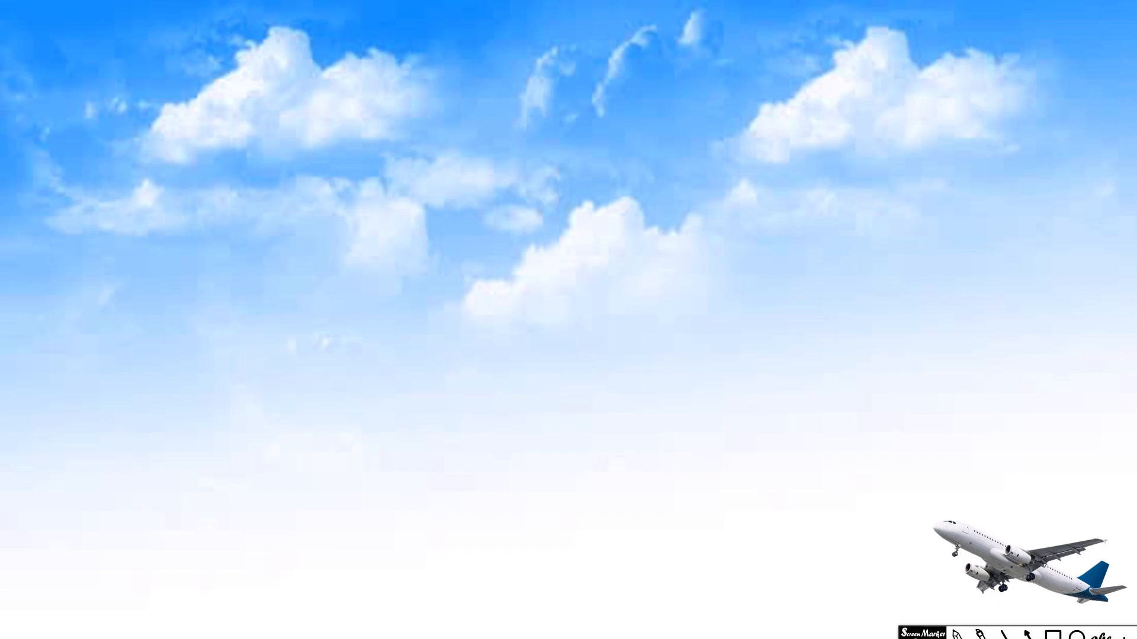
{"action": "left_click", "coordinate": [885, 515]}
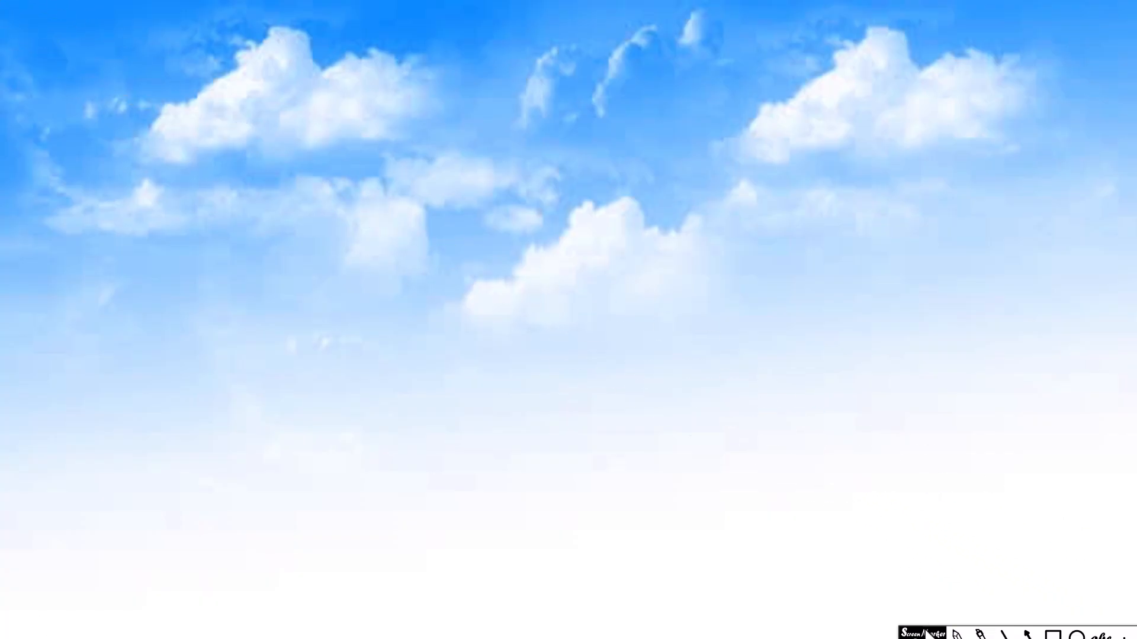
{"action": "left_click_drag", "start_coordinate": [927, 632], "coordinate": [897, 606]}
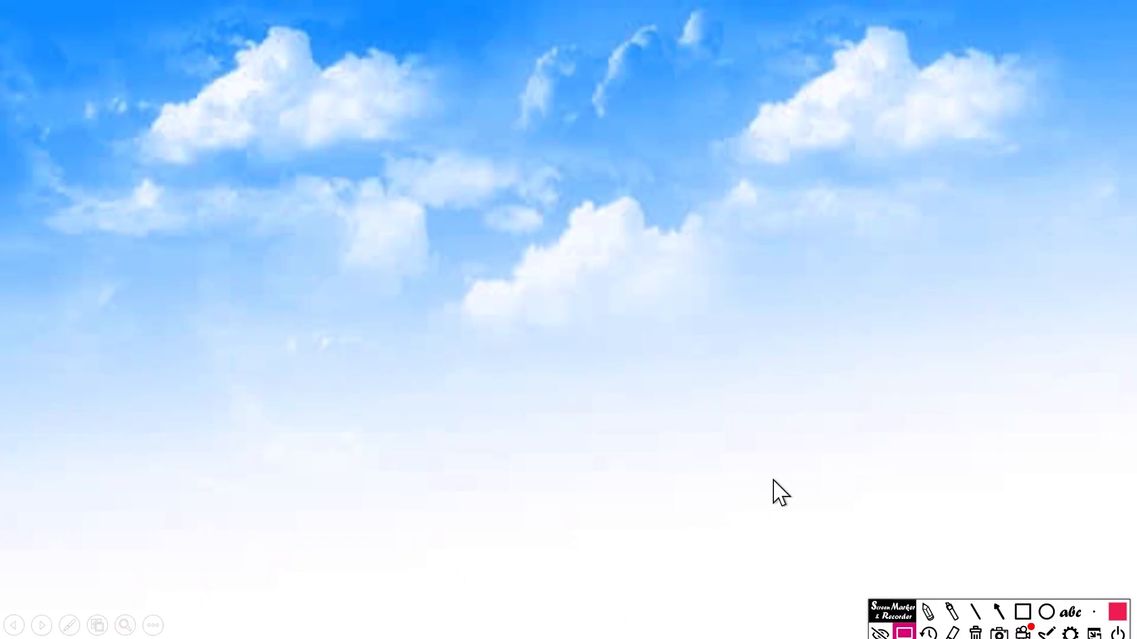
{"action": "key", "text": "Escape"}
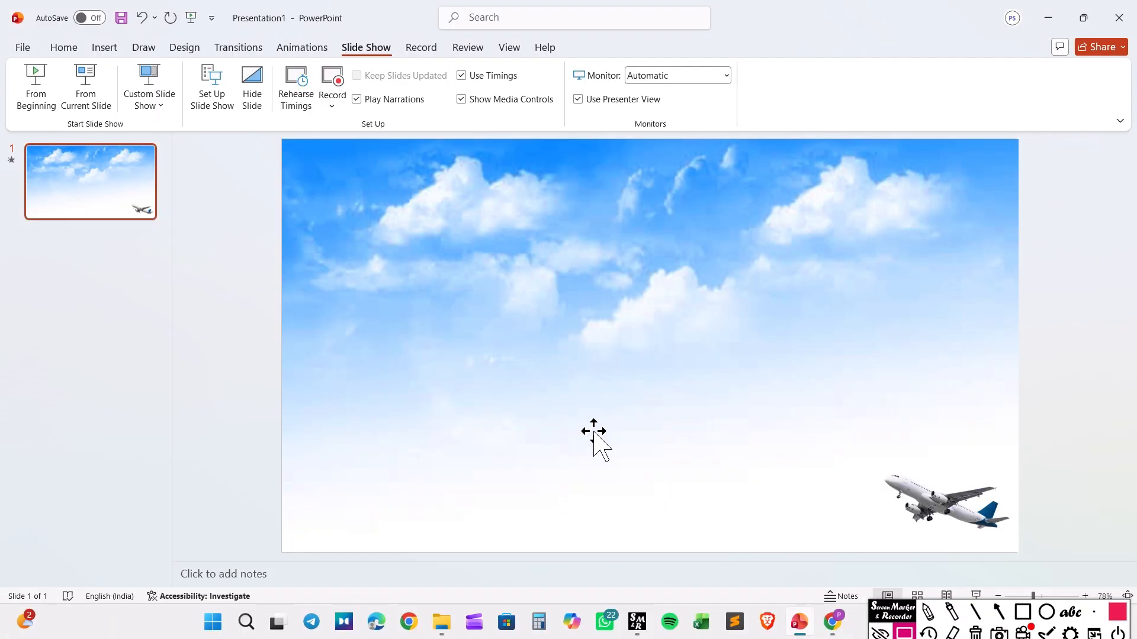
- Open the On-Screen Keyboard from a Windows search, point out its Esc key, and minimise the keyboard
{"action": "left_click", "coordinate": [213, 620]}
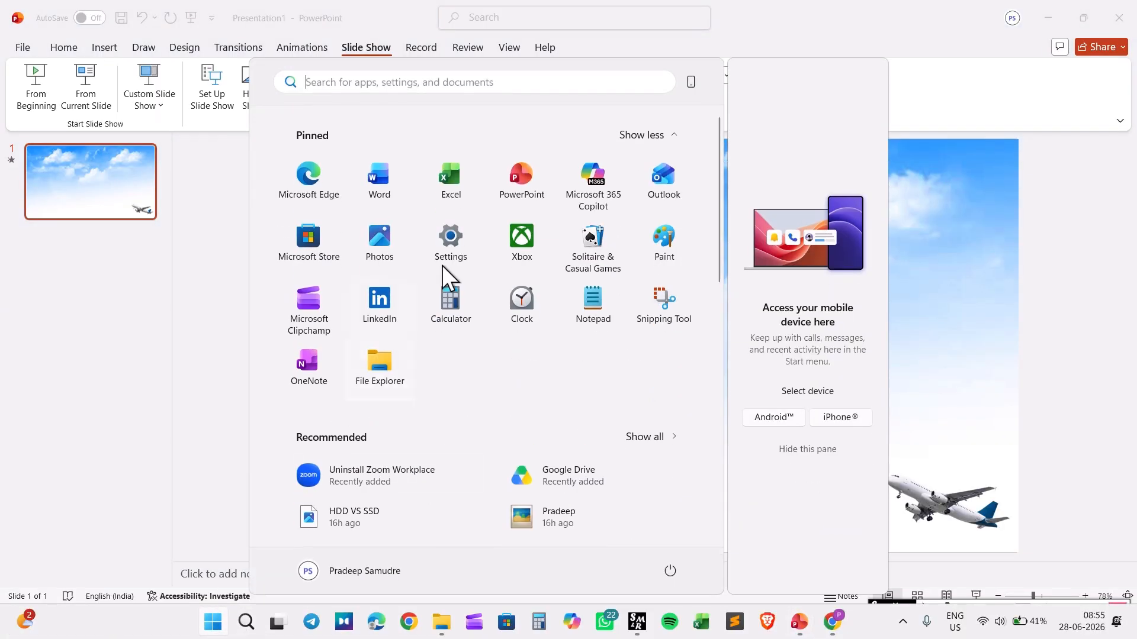
{"action": "left_click", "coordinate": [440, 82]}
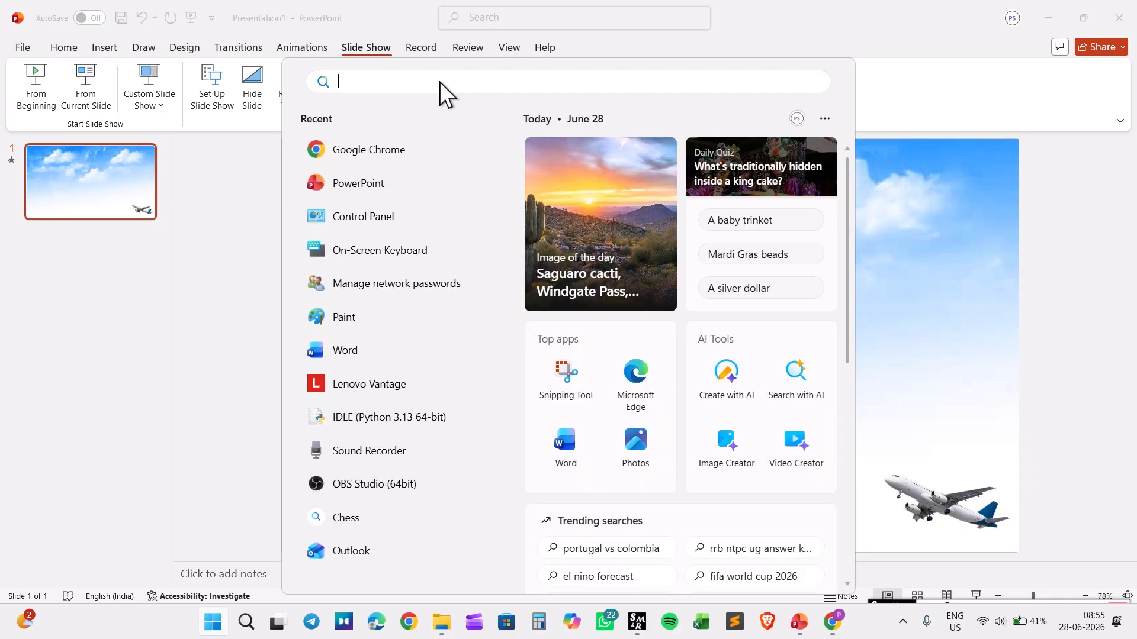
{"action": "type", "text": "o"}
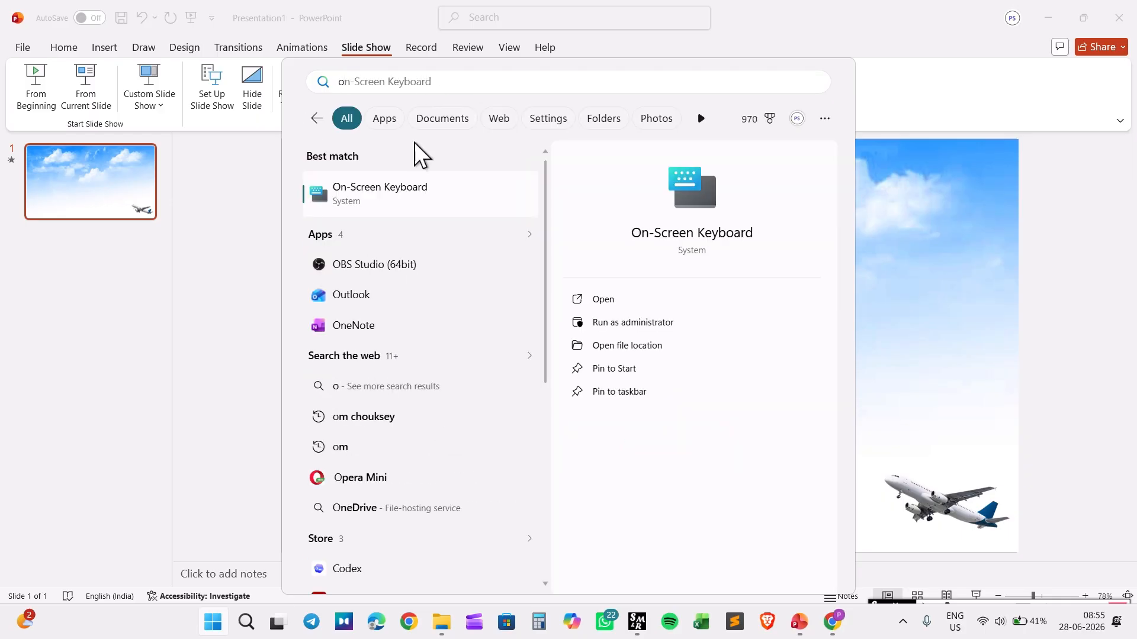
{"action": "left_click", "coordinate": [396, 192]}
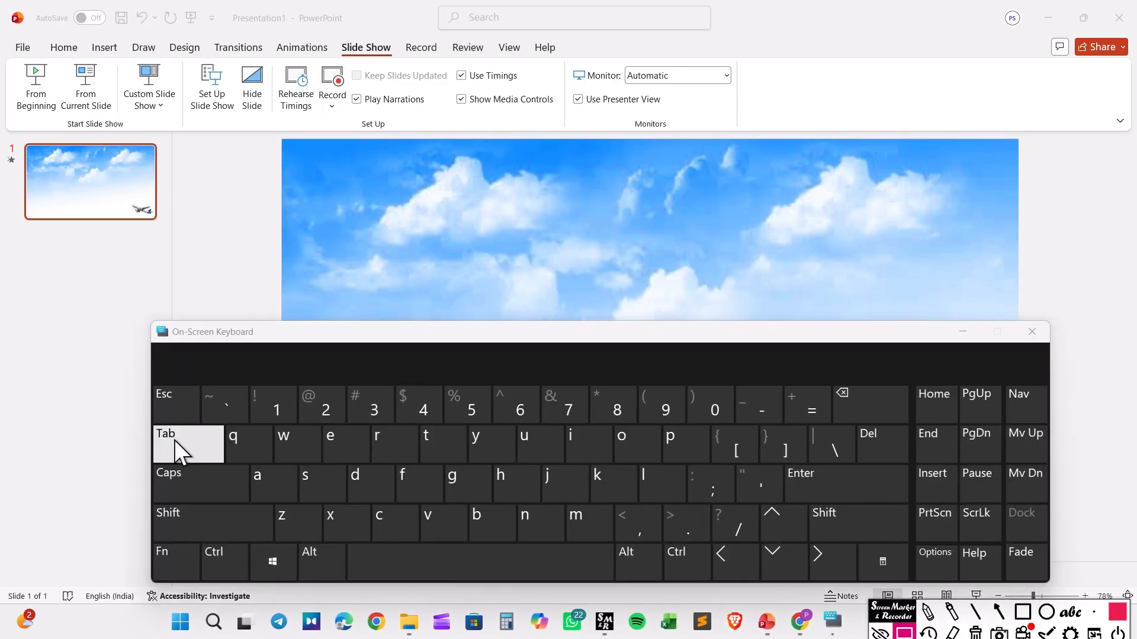
{"action": "key", "text": "ctrl"}
{"action": "key", "text": "ctrl"}
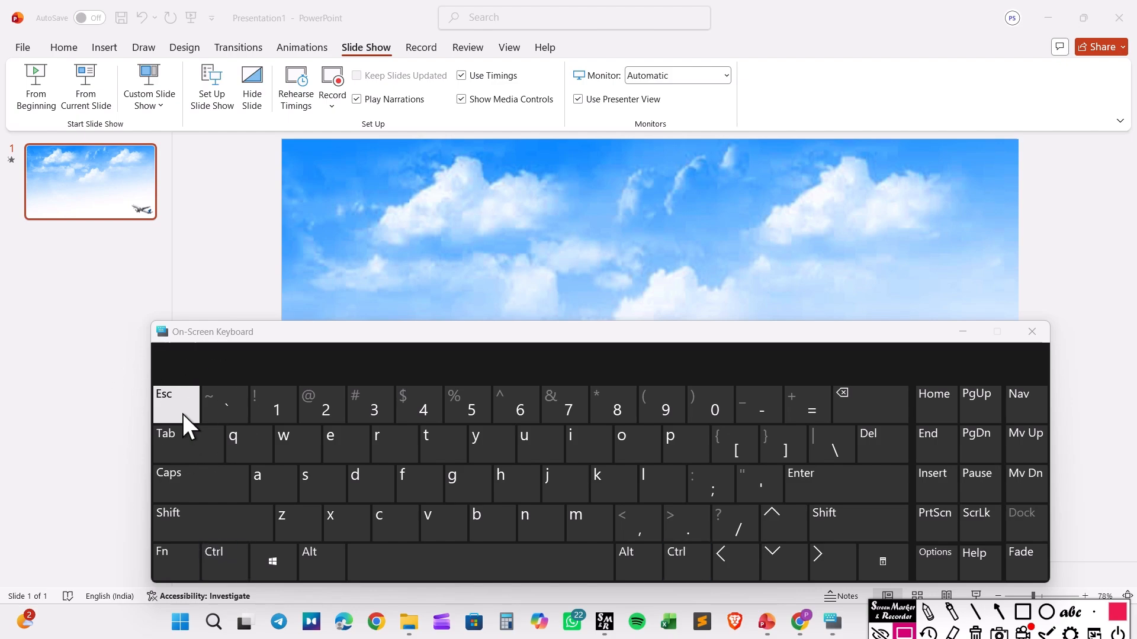
{"action": "left_click", "coordinate": [183, 414]}
{"action": "key", "text": "ctrl"}
{"action": "left_click", "coordinate": [962, 332]}
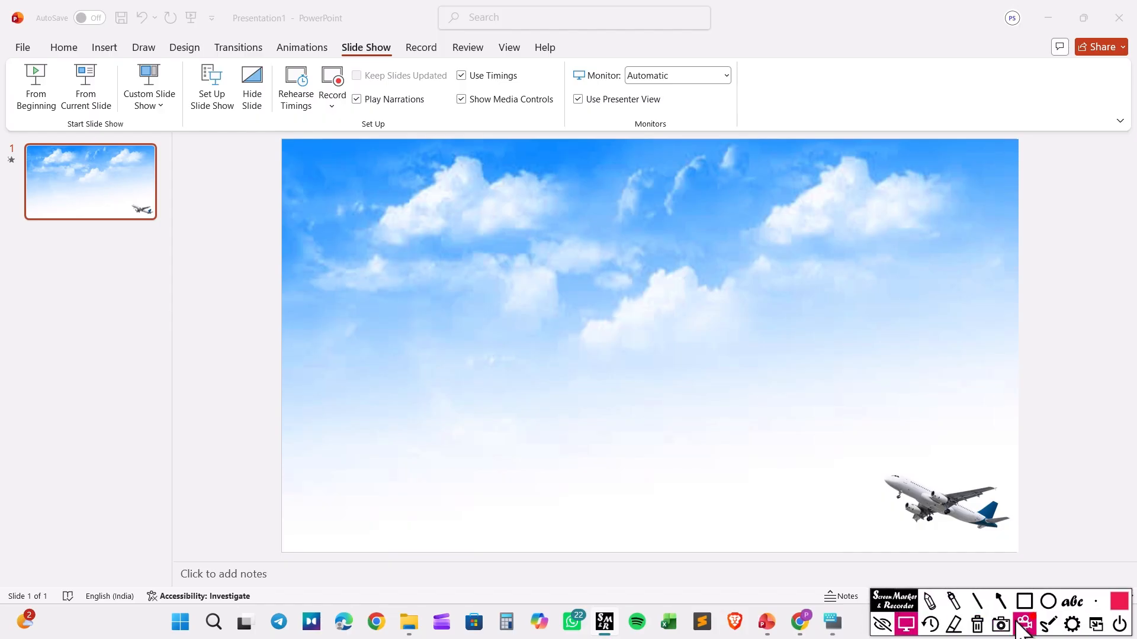
{"action": "left_click", "coordinate": [1021, 618]}
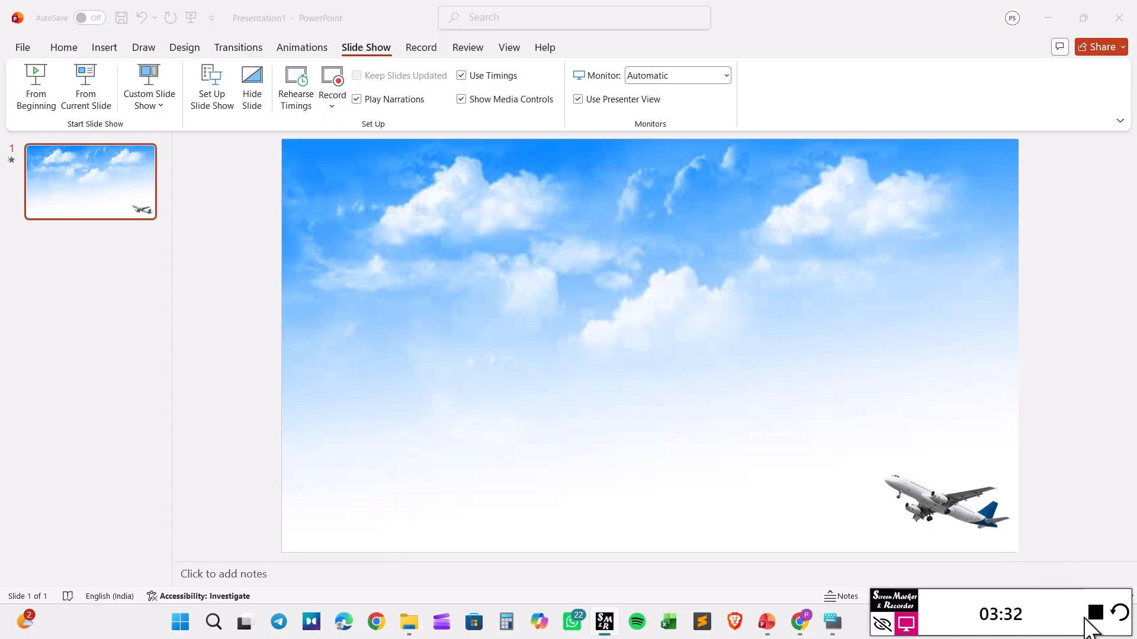
{"action": "left_click", "coordinate": [1095, 612]}
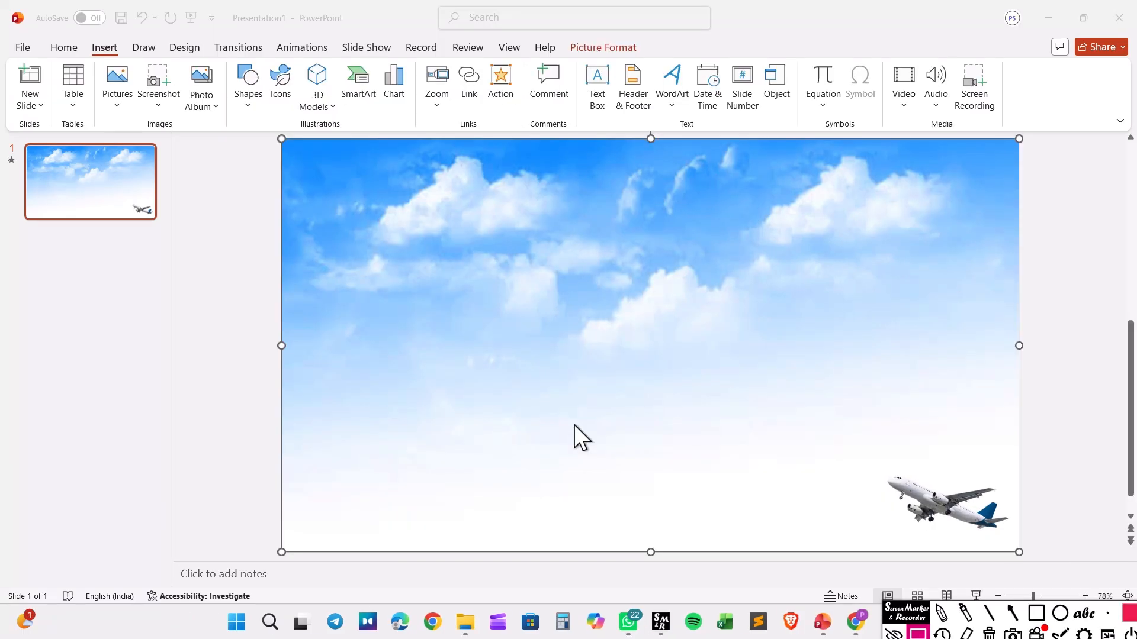
- Insert the solid airplane icon from the stock icons library onto the sky slide
{"action": "left_click", "coordinate": [926, 499]}
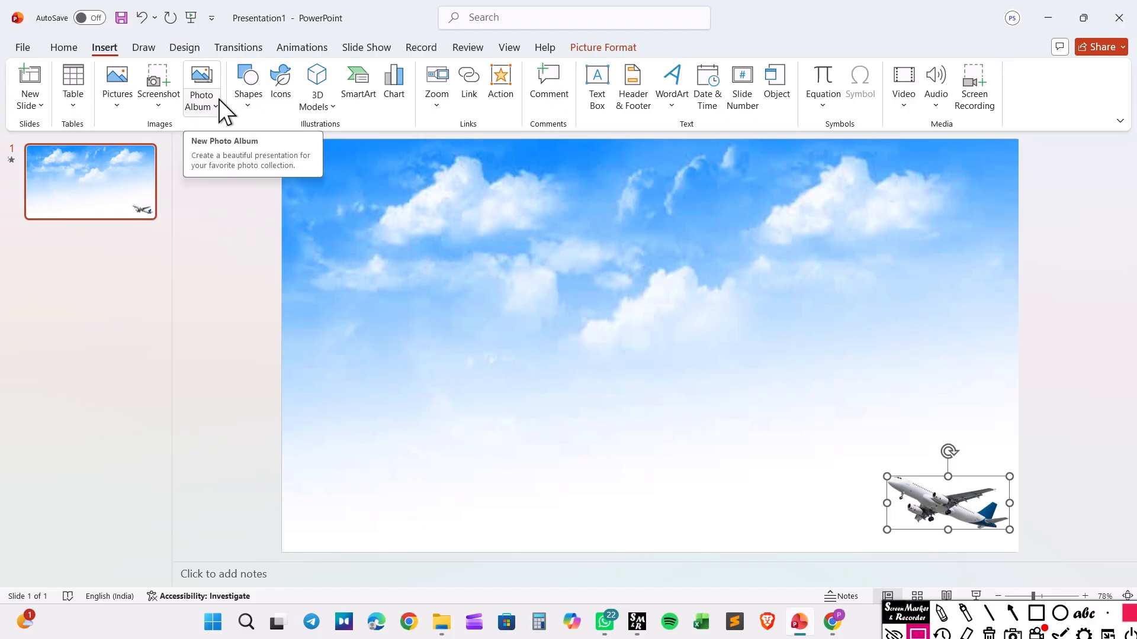
{"action": "left_click", "coordinate": [283, 101]}
{"action": "left_click", "coordinate": [283, 102]}
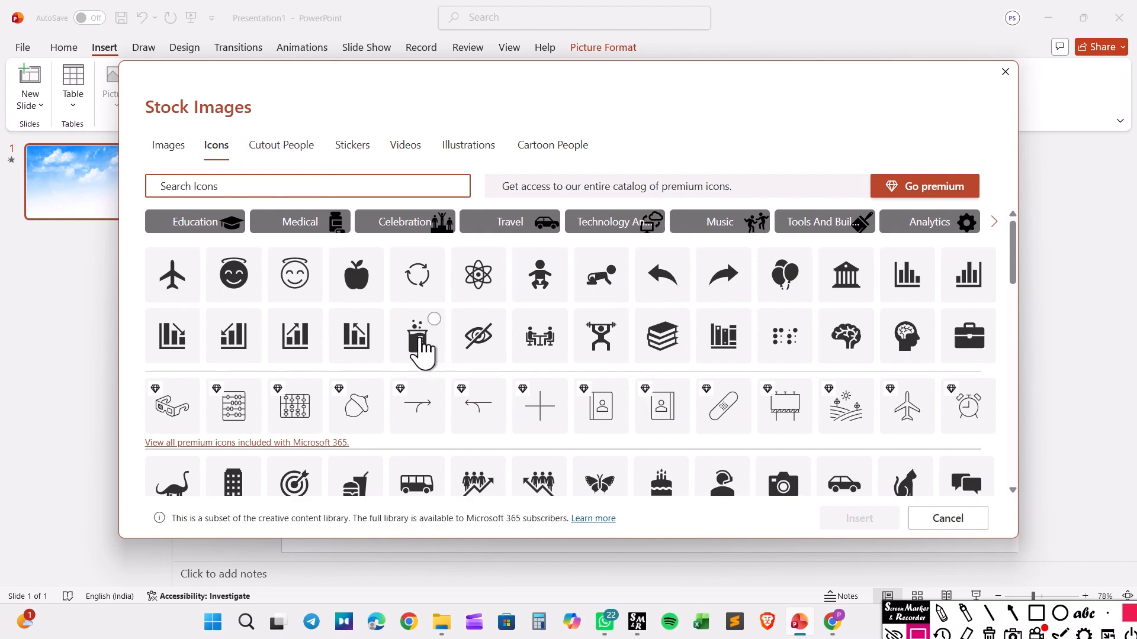
{"action": "left_click", "coordinate": [171, 283]}
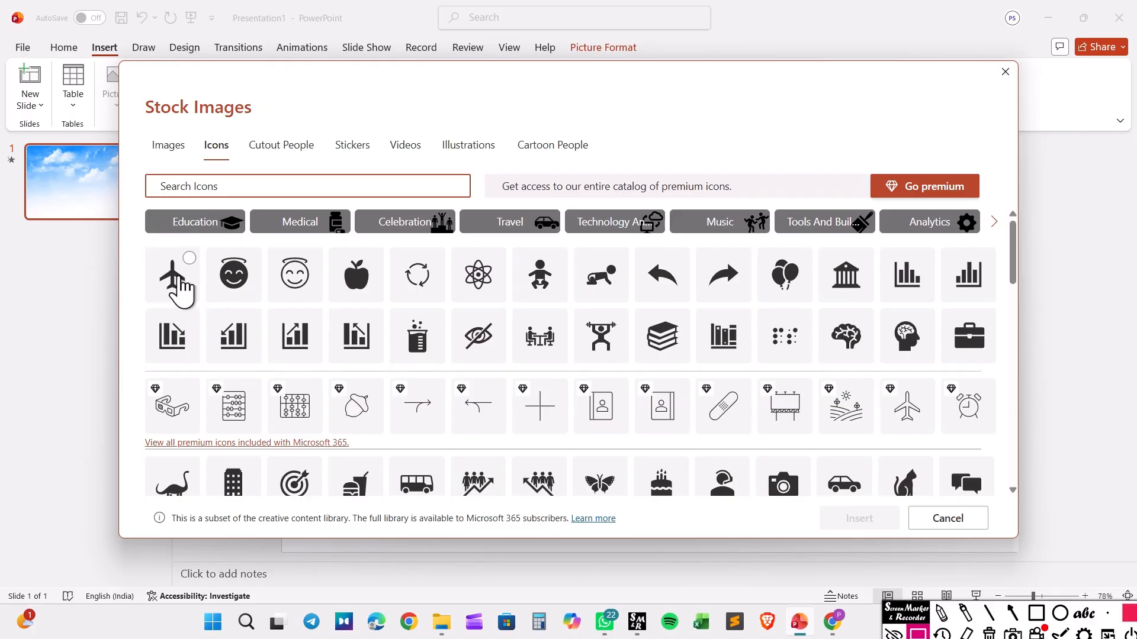
{"action": "left_click", "coordinate": [178, 279]}
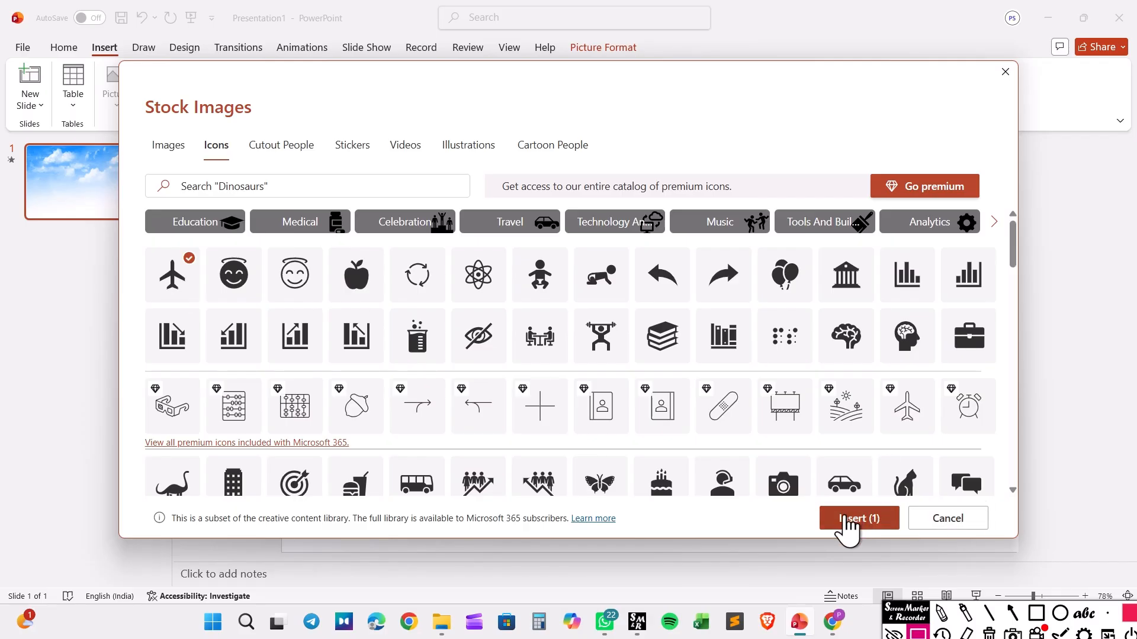
{"action": "left_click", "coordinate": [843, 521]}
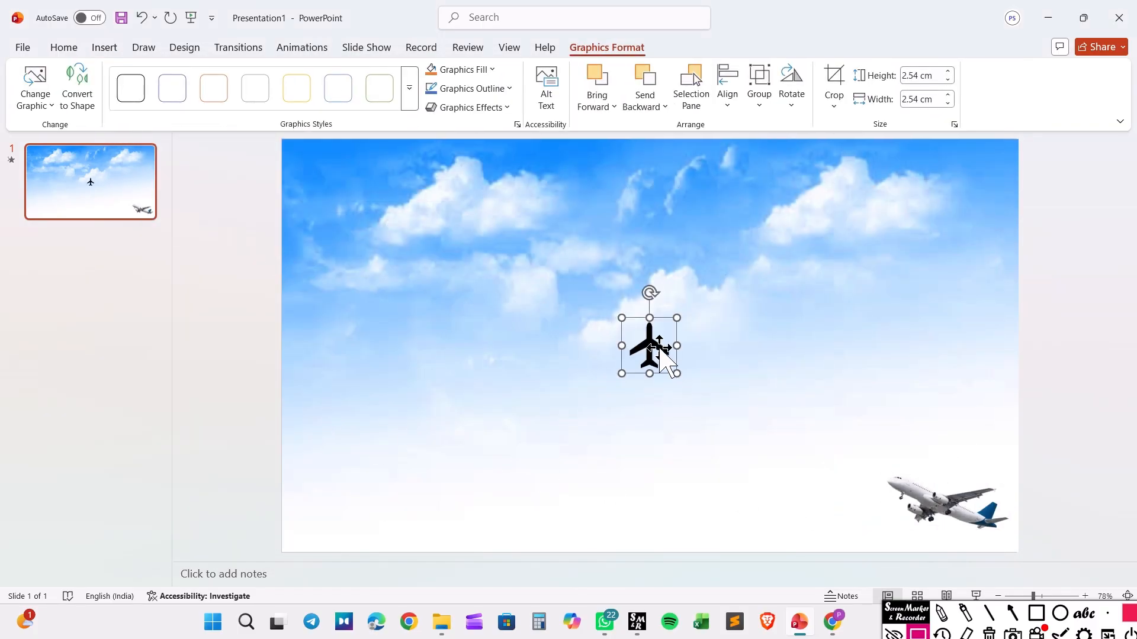
- Place the airplane icon near the slide's lower-left corner and rotate it clockwise so its nose aims at the upper-right corner
{"action": "left_click_drag", "start_coordinate": [655, 348], "coordinate": [326, 512]}
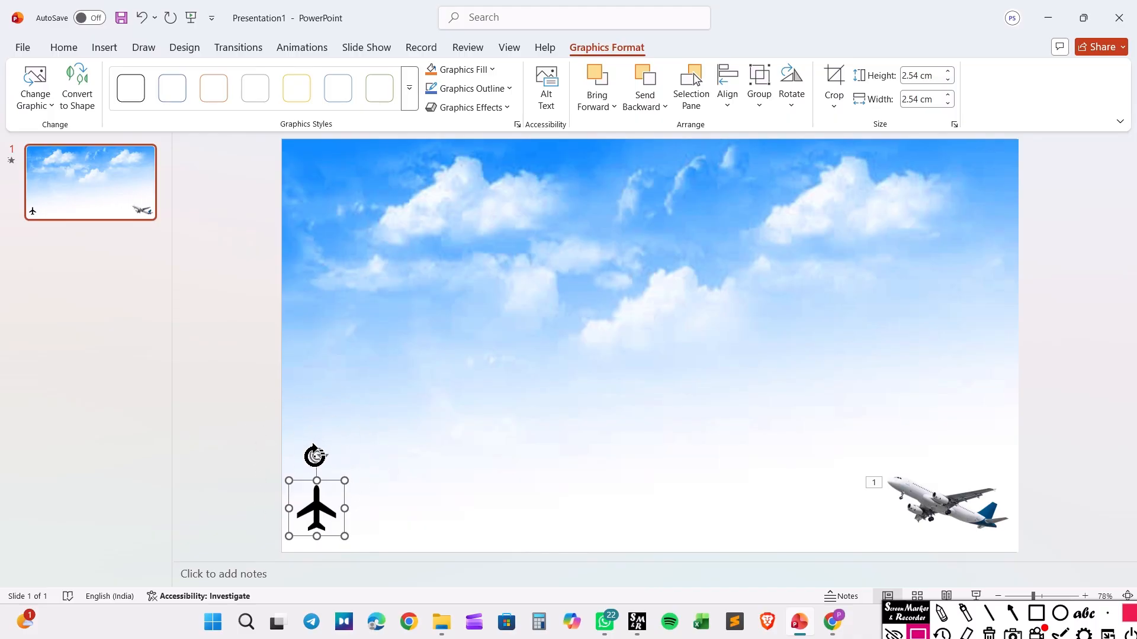
{"action": "left_click_drag", "start_coordinate": [314, 456], "coordinate": [359, 474]}
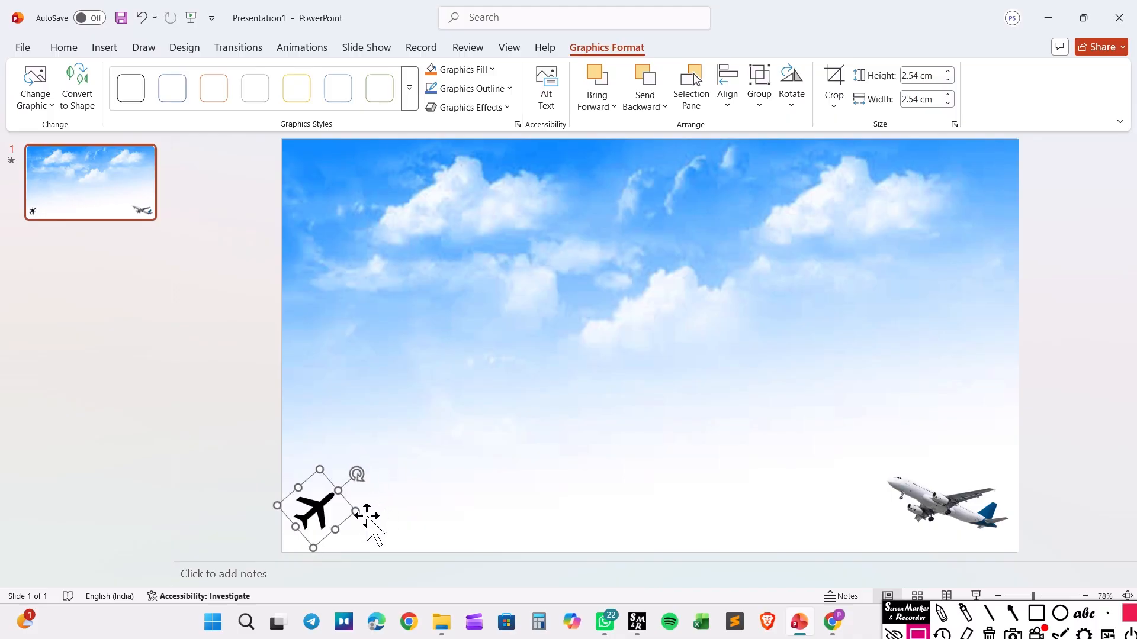
{"action": "left_click_drag", "start_coordinate": [322, 510], "coordinate": [335, 514]}
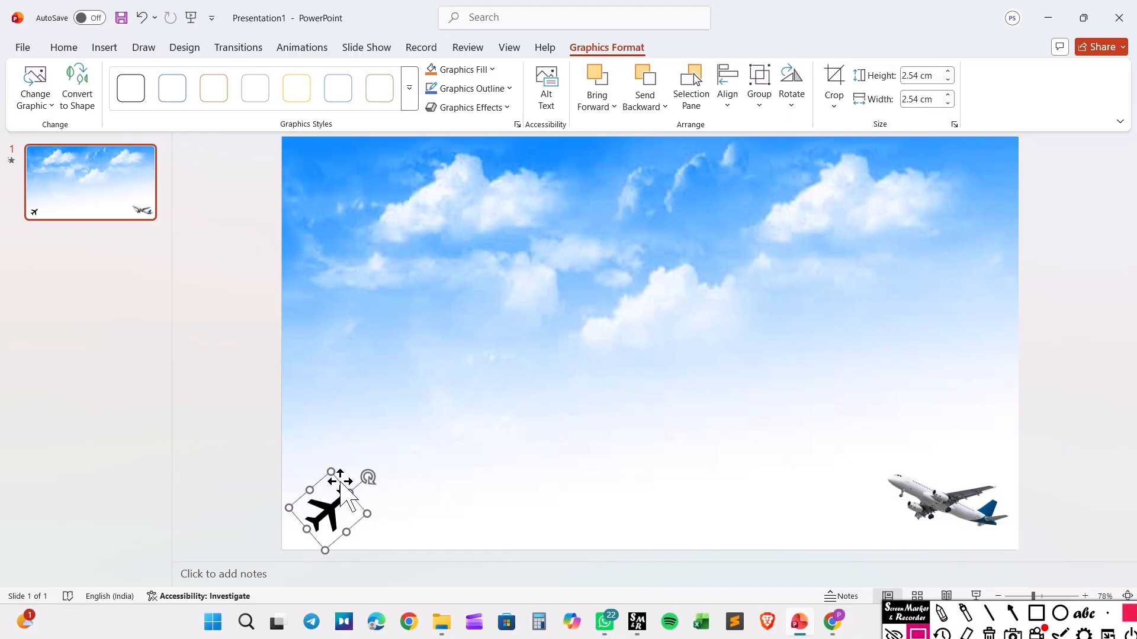
- Enlarge the airplane icon to about 3.4 cm high and 3.4 cm wide, keeping it in the slide's lower-left corner
{"action": "key", "text": "ctrl"}
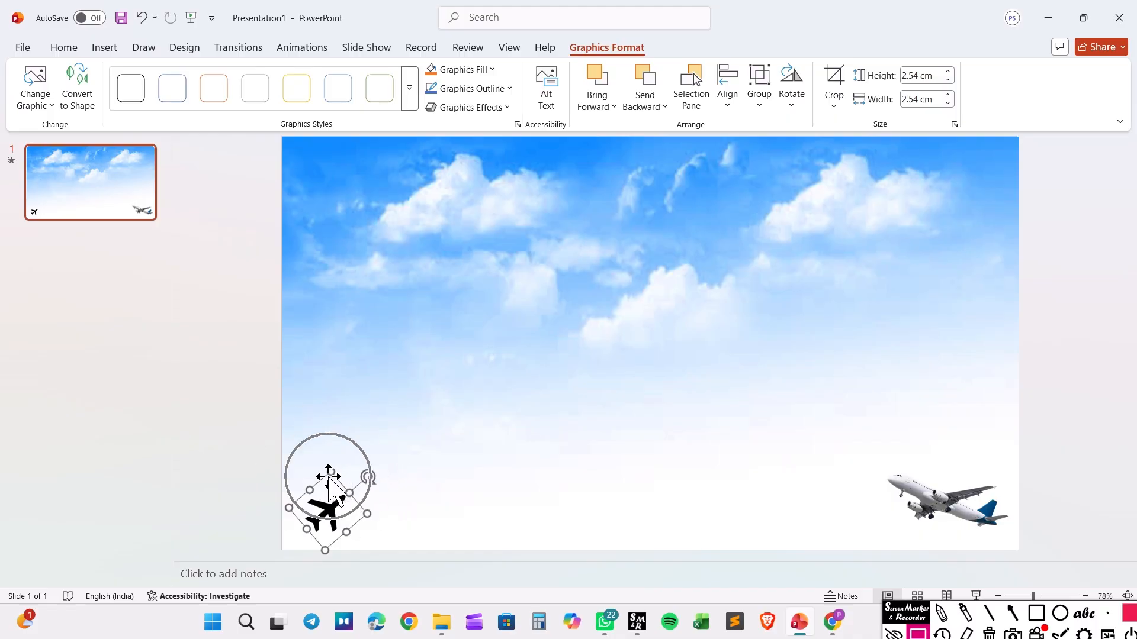
{"action": "key", "text": "ctrl"}
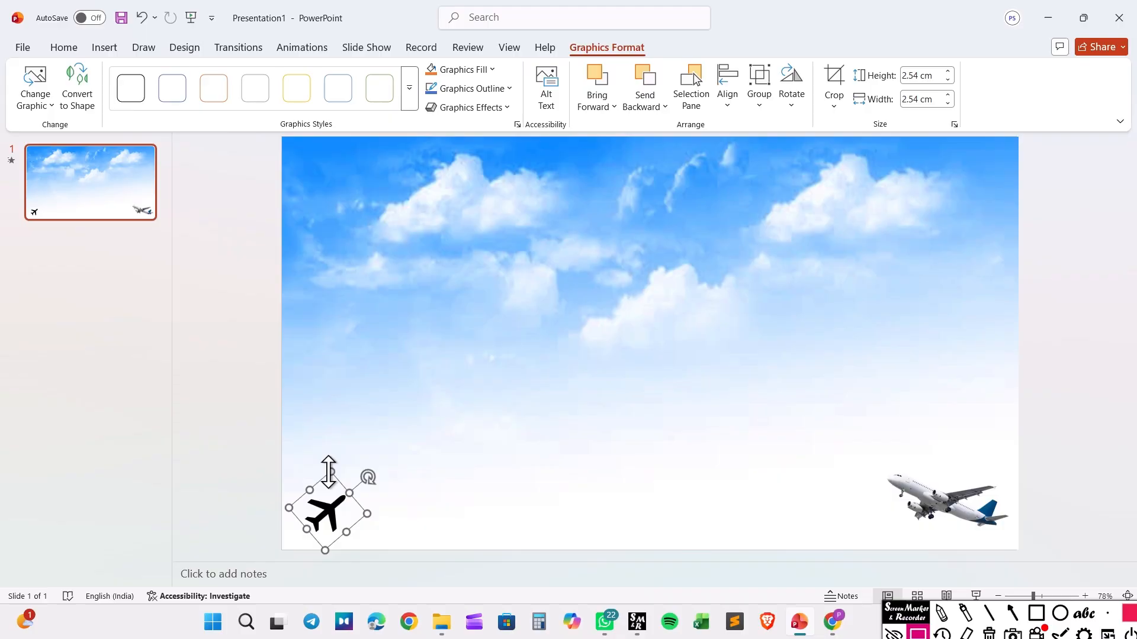
{"action": "left_click_drag", "start_coordinate": [328, 472], "coordinate": [333, 445]}
{"action": "left_click_drag", "start_coordinate": [327, 501], "coordinate": [331, 503]}
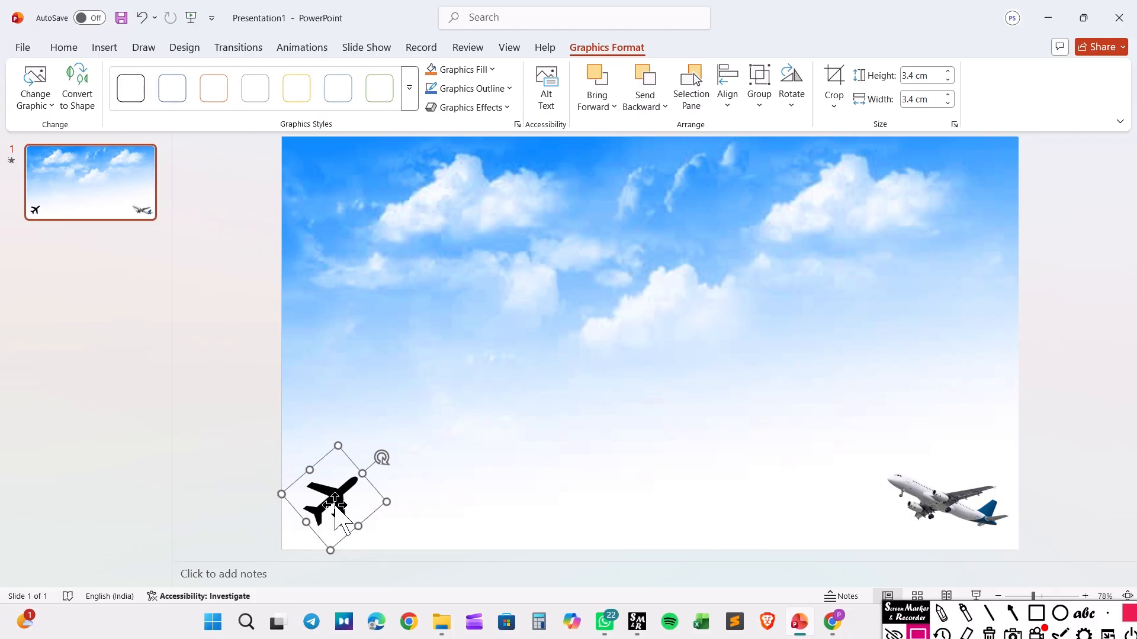
- Apply the Right motion path from the Lines and Curves group to the airplane icon
{"action": "left_click", "coordinate": [308, 52]}
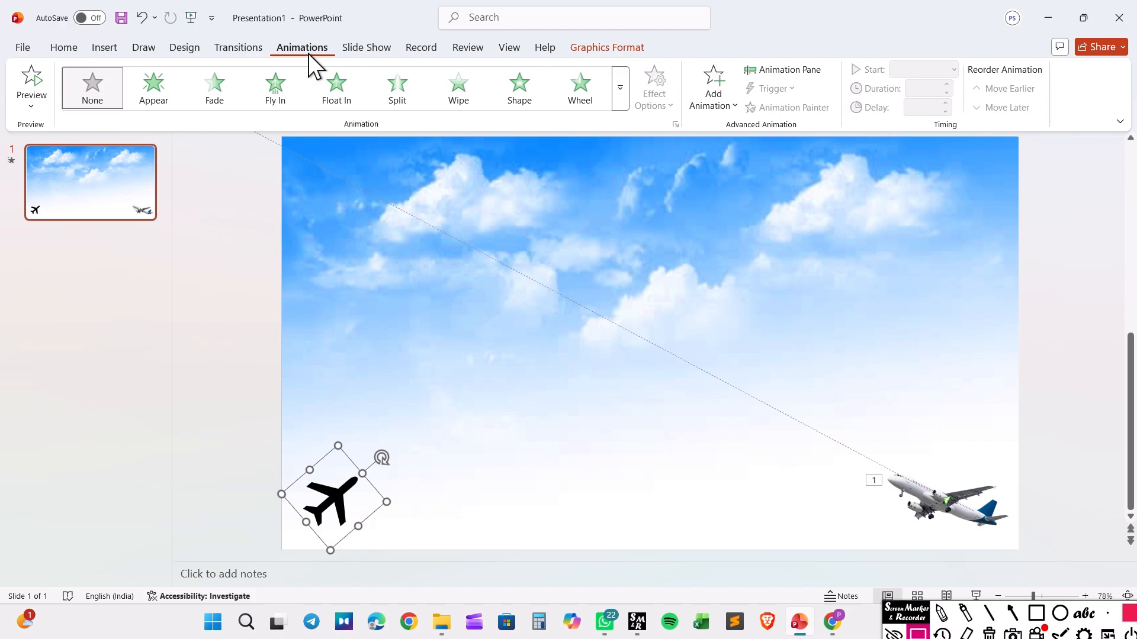
{"action": "left_click", "coordinate": [620, 95]}
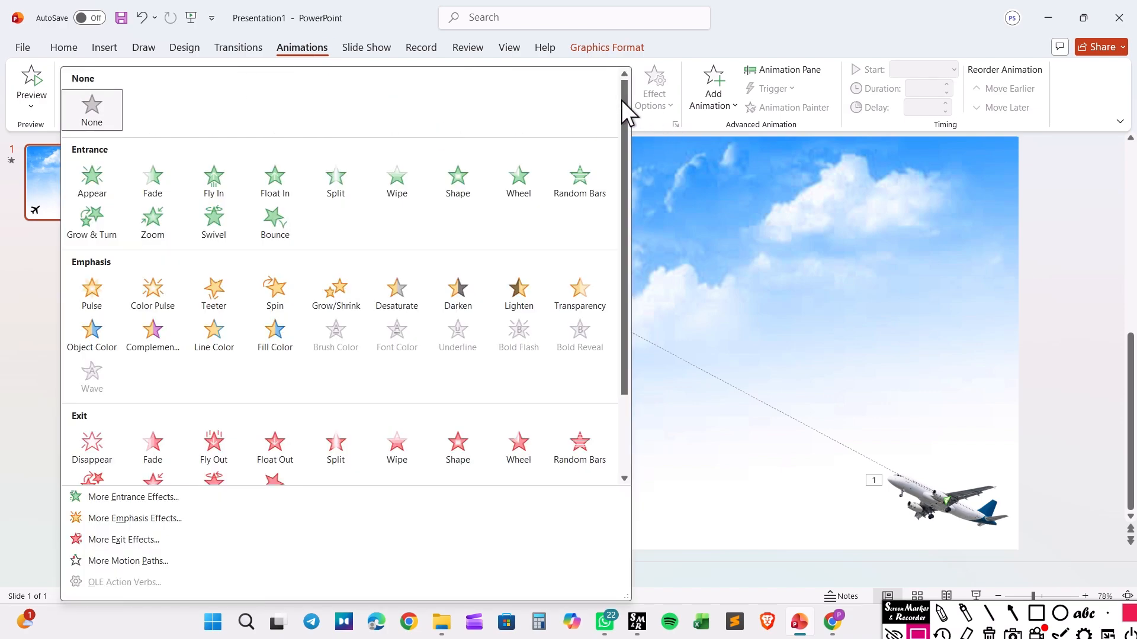
{"action": "left_click", "coordinate": [198, 562]}
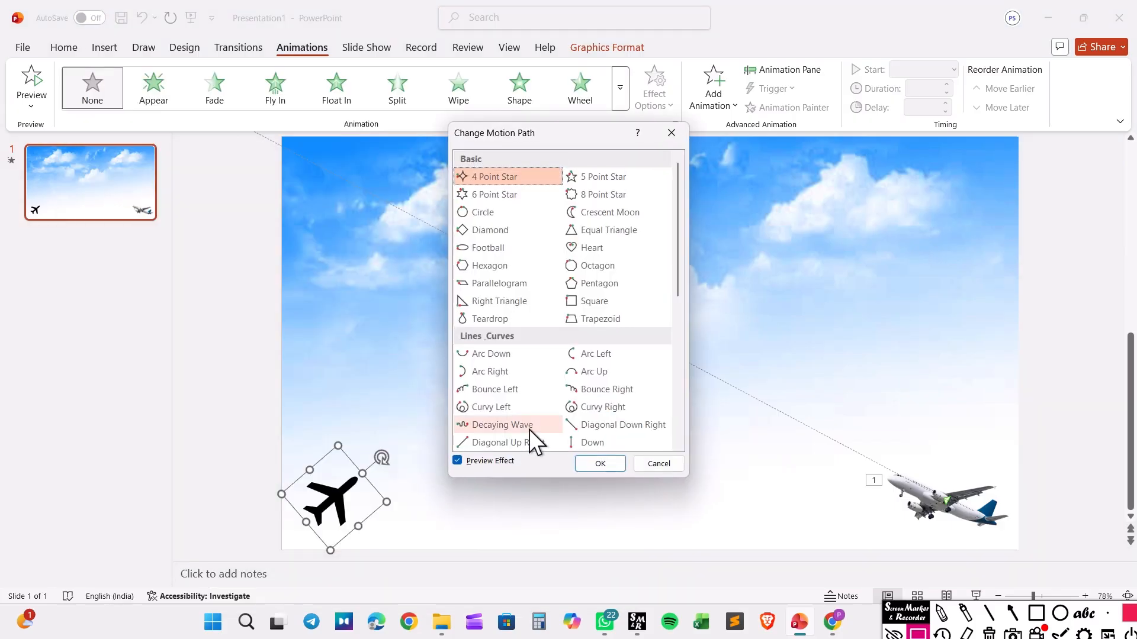
{"action": "scroll", "coordinate": [528, 429], "scroll_direction": "down", "scroll_amount": 1}
{"action": "left_click", "coordinate": [515, 443]}
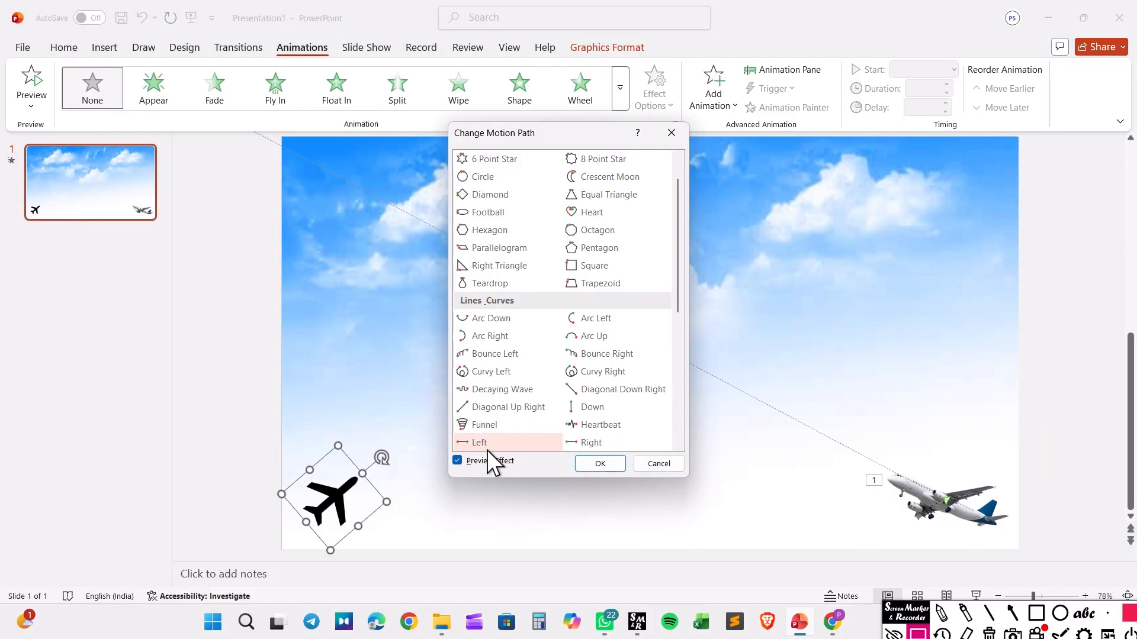
{"action": "left_click", "coordinate": [590, 444]}
{"action": "key", "text": "ctrl"}
{"action": "key", "text": "ctrl"}
{"action": "key", "text": "ctrl"}
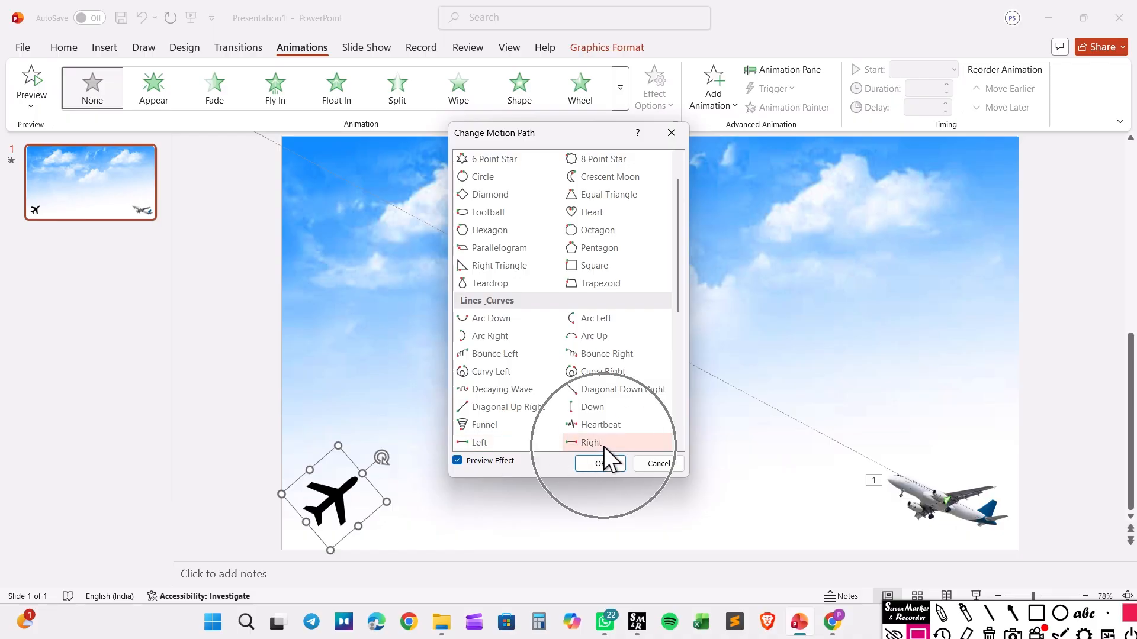
{"action": "left_click", "coordinate": [604, 447]}
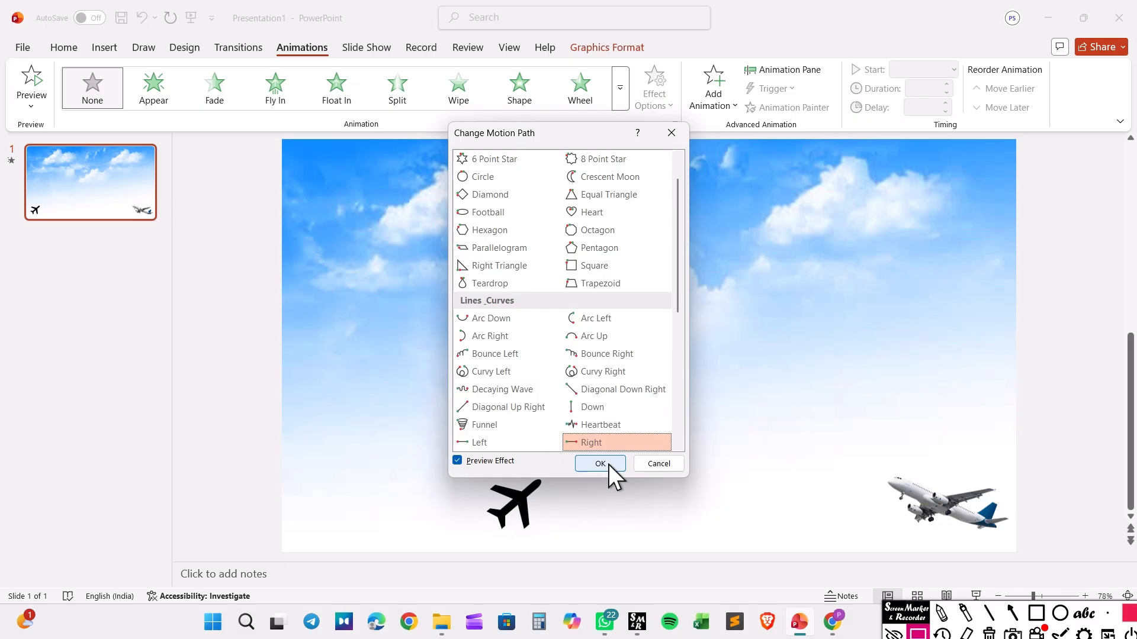
{"action": "left_click", "coordinate": [600, 464]}
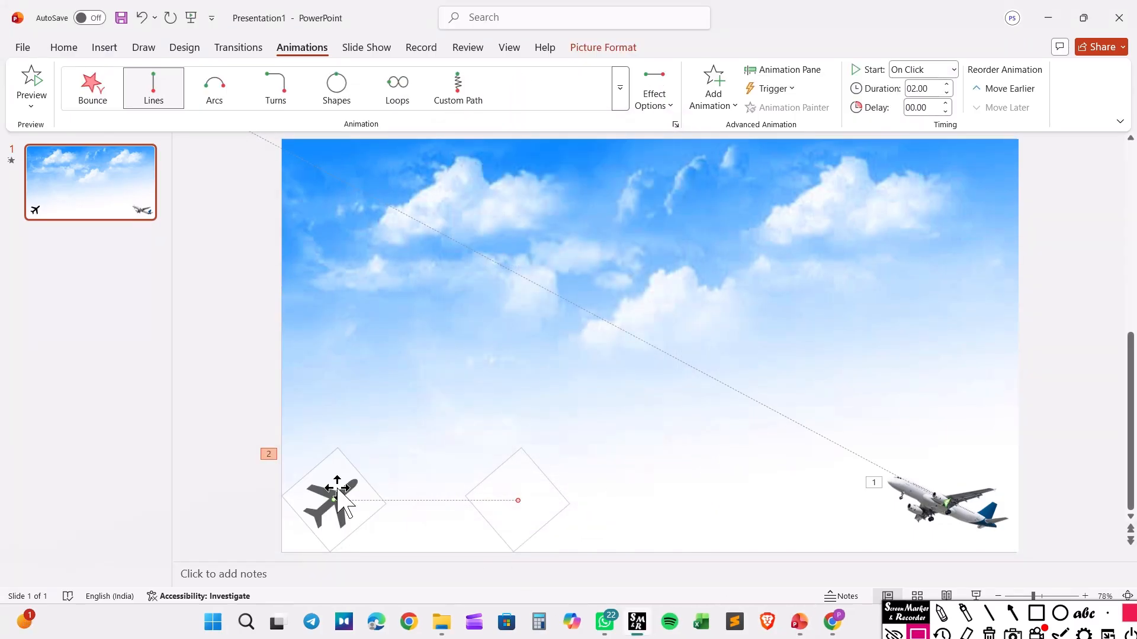
- Extend the airplane icon's motion path diagonally so that its end point lies just outside the slide near the upper-right corner
{"action": "left_click", "coordinate": [337, 516]}
{"action": "left_click", "coordinate": [514, 504]}
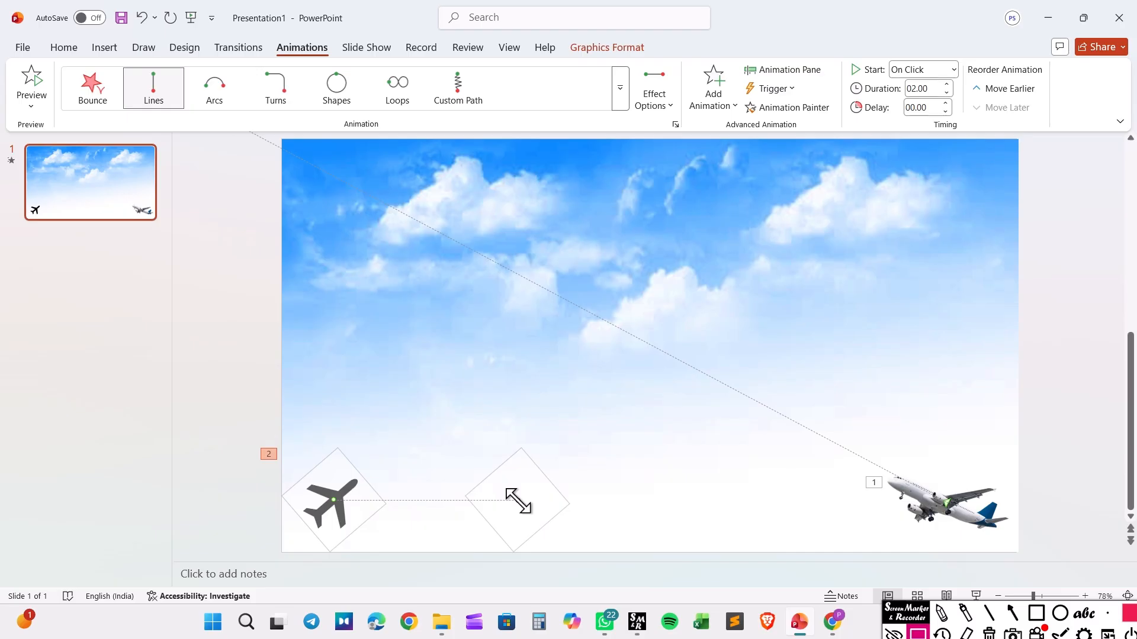
{"action": "left_click_drag", "start_coordinate": [518, 502], "coordinate": [1033, 153]}
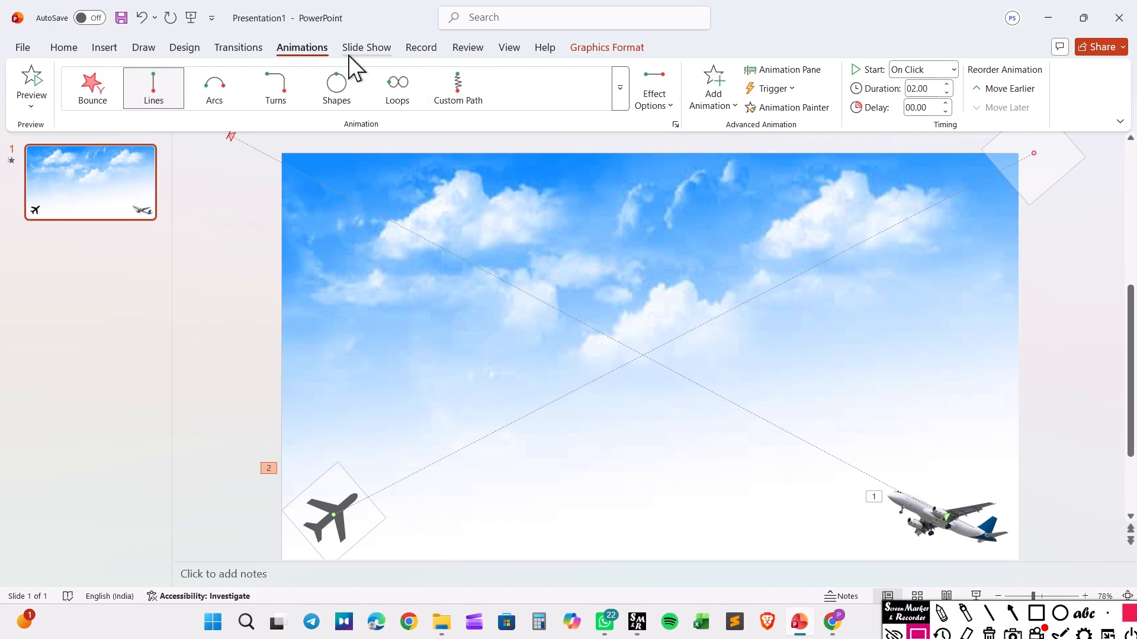
- Play the slide show from the beginning to watch both planes fly, and return to the editing view
{"action": "left_click", "coordinate": [365, 48]}
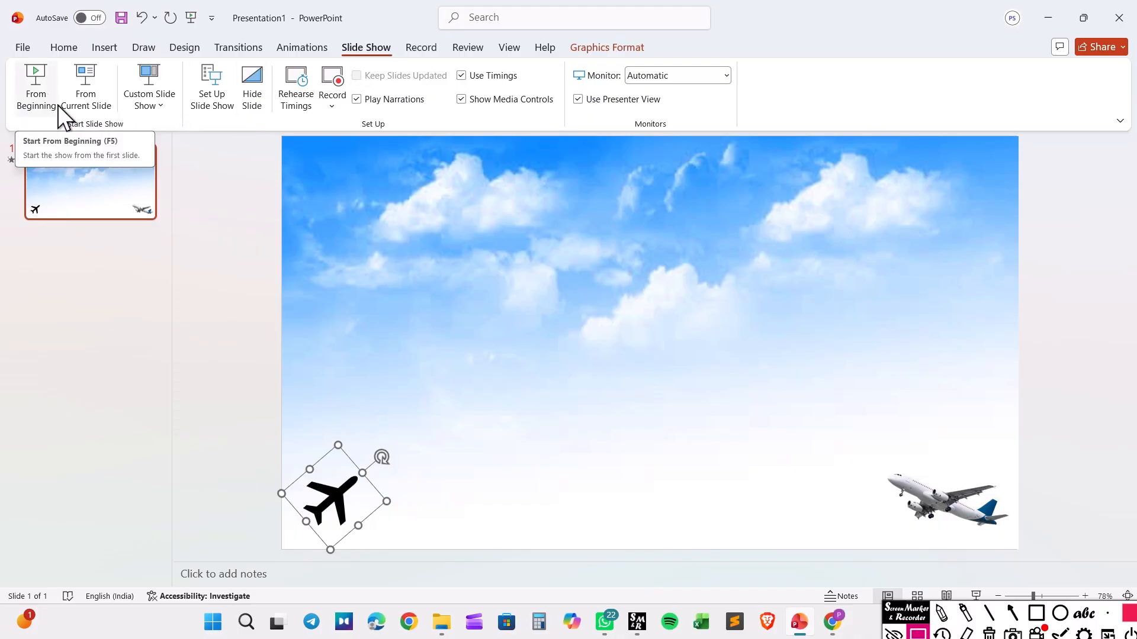
{"action": "left_click", "coordinate": [35, 87]}
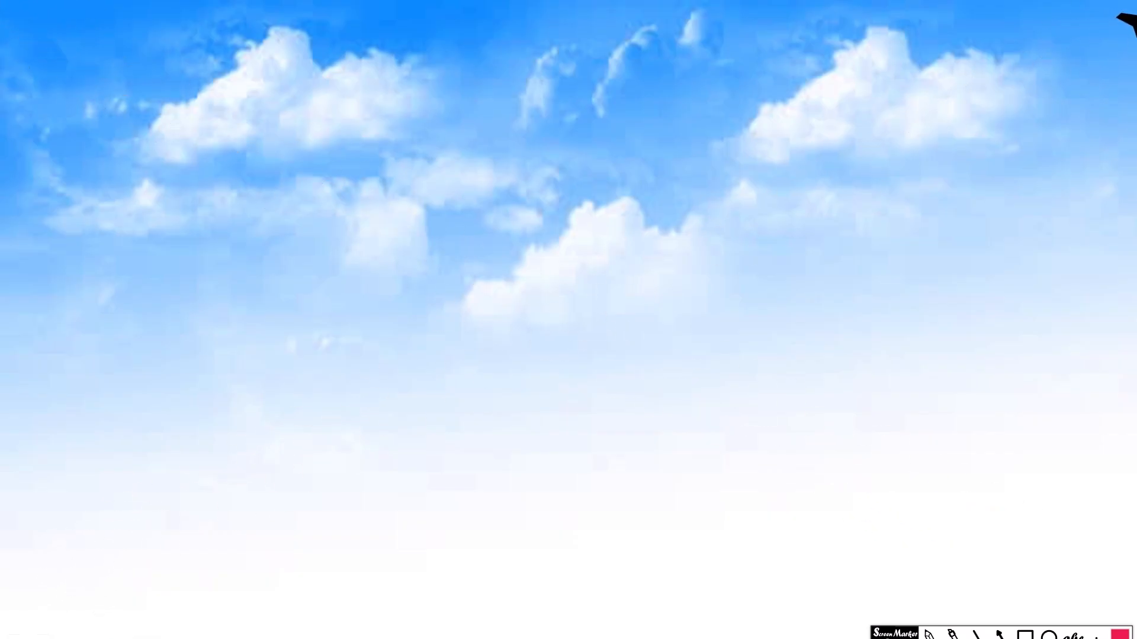
{"action": "key", "text": "Escape"}
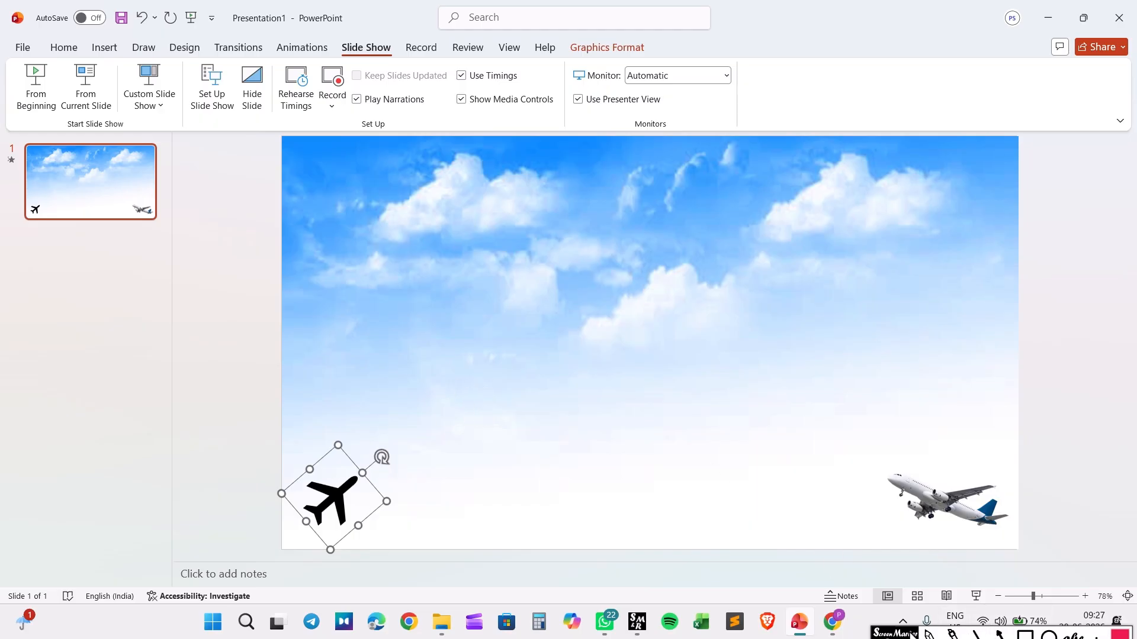
{"action": "left_click_drag", "start_coordinate": [908, 634], "coordinate": [906, 592]}
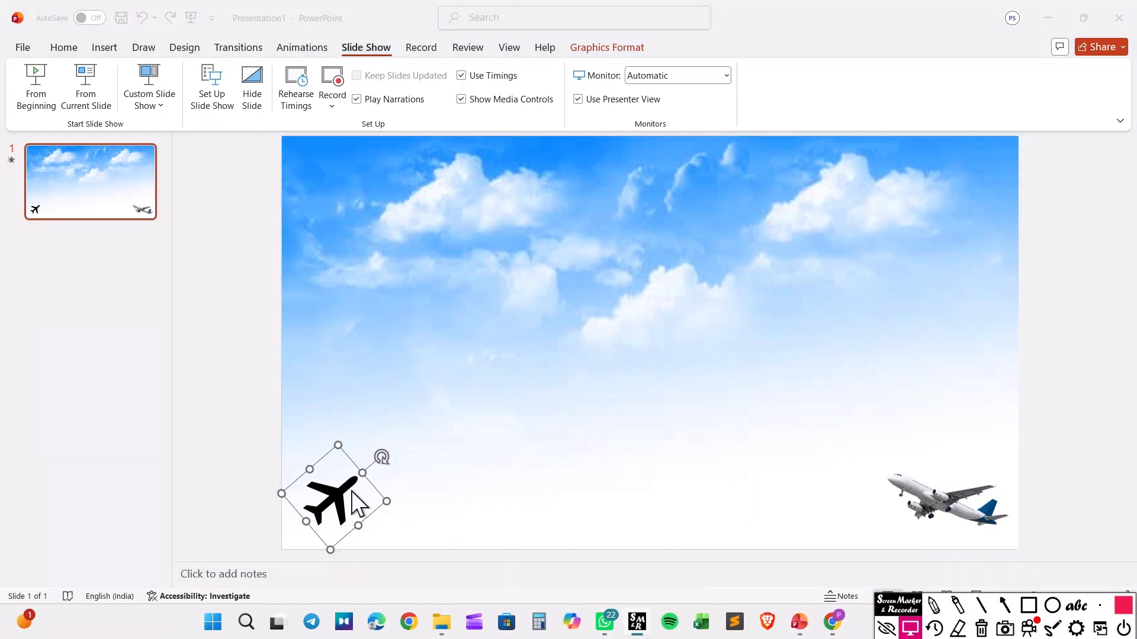
- Delete the airplane icon from the slide's lower-left corner
{"action": "key", "text": "ctrl"}
{"action": "key", "text": "ctrl"}
{"action": "left_click", "coordinate": [354, 501]}
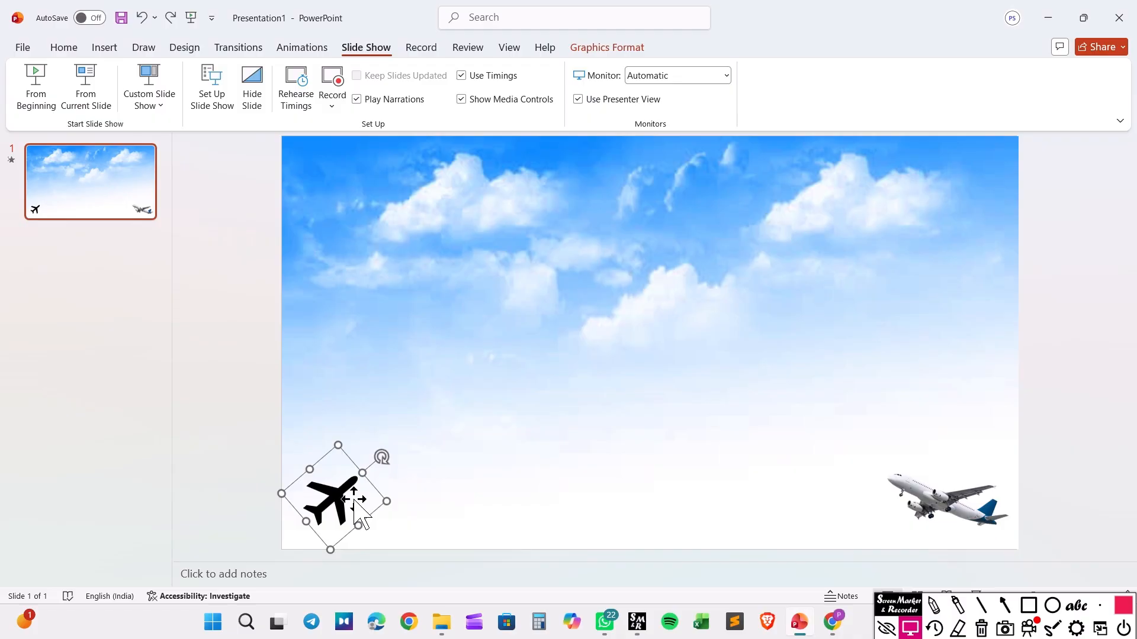
{"action": "key", "text": "ctrl"}
{"action": "key", "text": "ctrl"}
{"action": "key", "text": "Delete"}
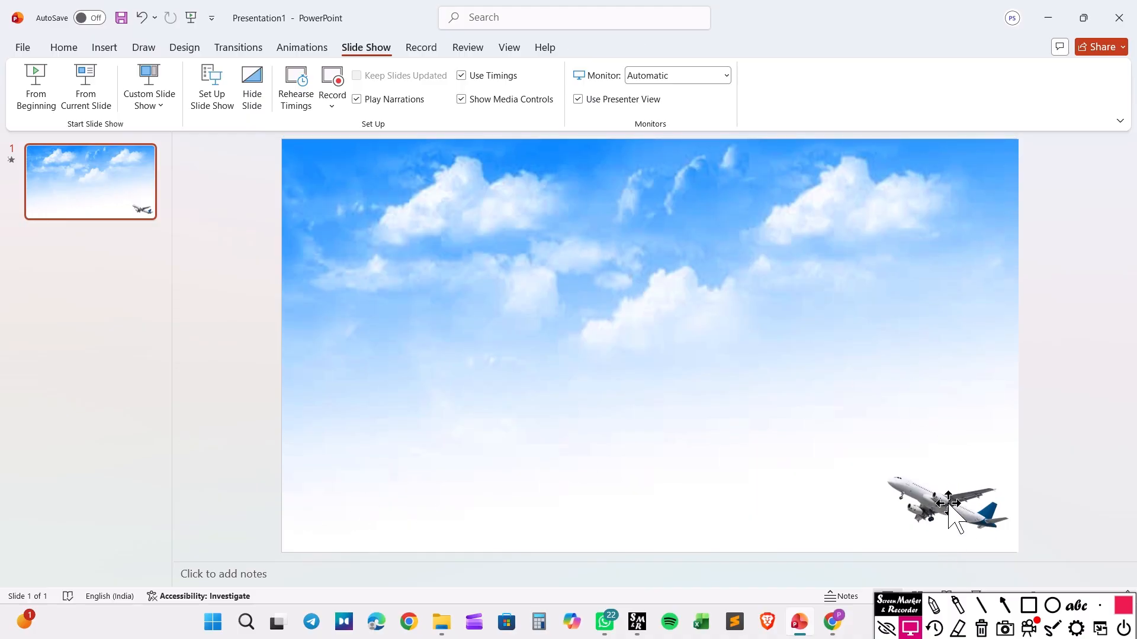
- Move the airplane picture up and draw a full-width rectangle, about 34 cm by 3.4 cm, along the slide's lower edge
{"action": "left_click_drag", "start_coordinate": [949, 504], "coordinate": [948, 461]}
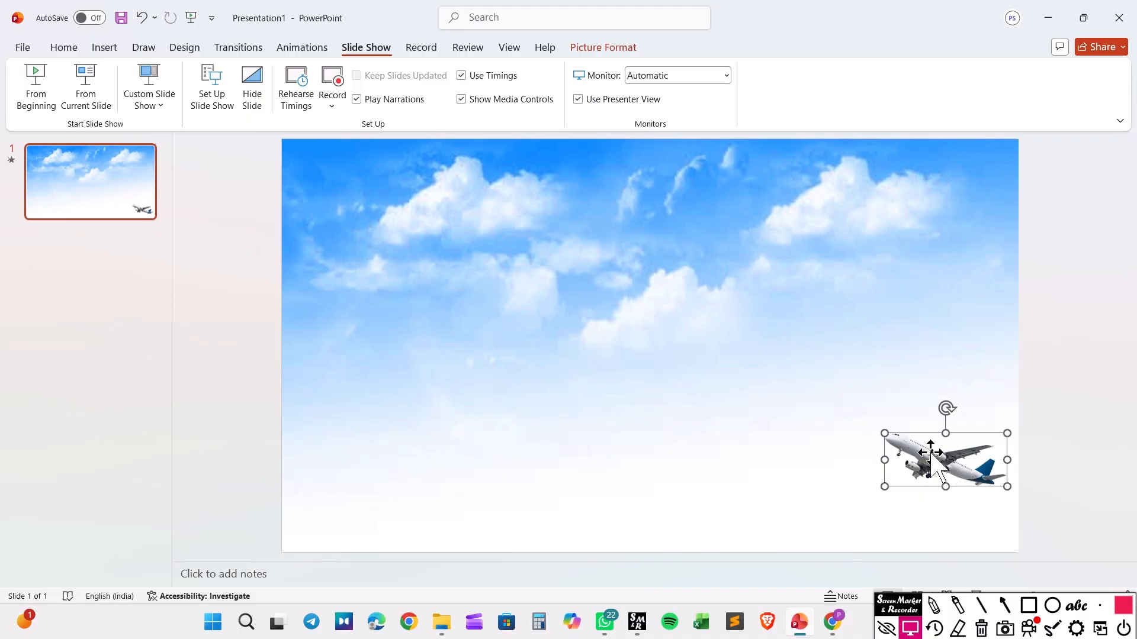
{"action": "left_click", "coordinate": [111, 55]}
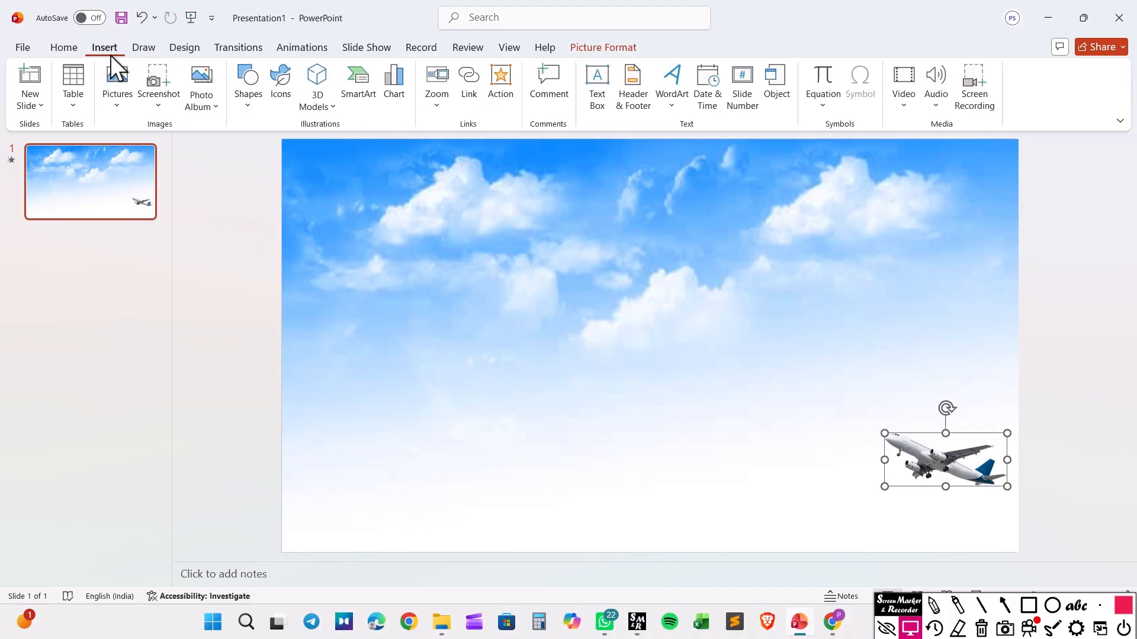
{"action": "left_click", "coordinate": [260, 112]}
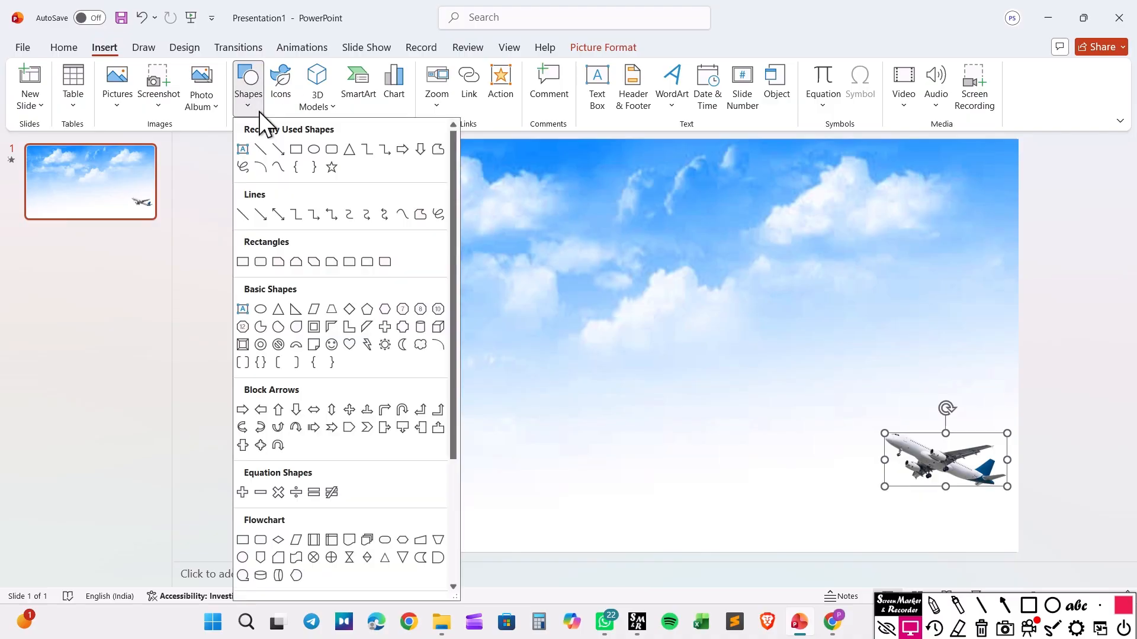
{"action": "left_click", "coordinate": [296, 150]}
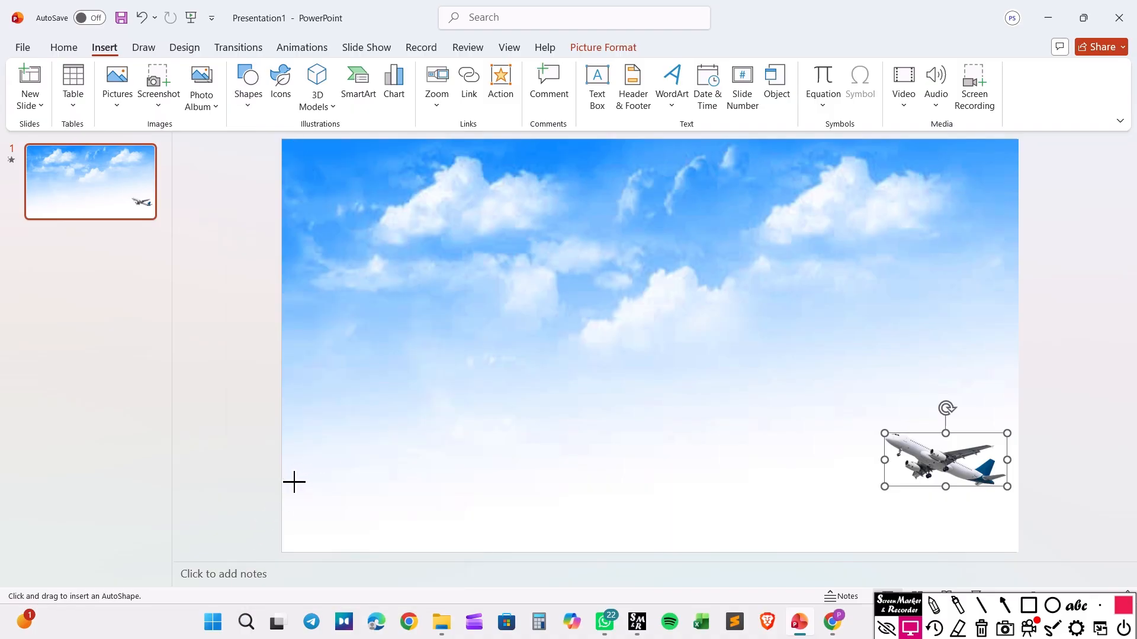
{"action": "left_click_drag", "start_coordinate": [280, 478], "coordinate": [1020, 551]}
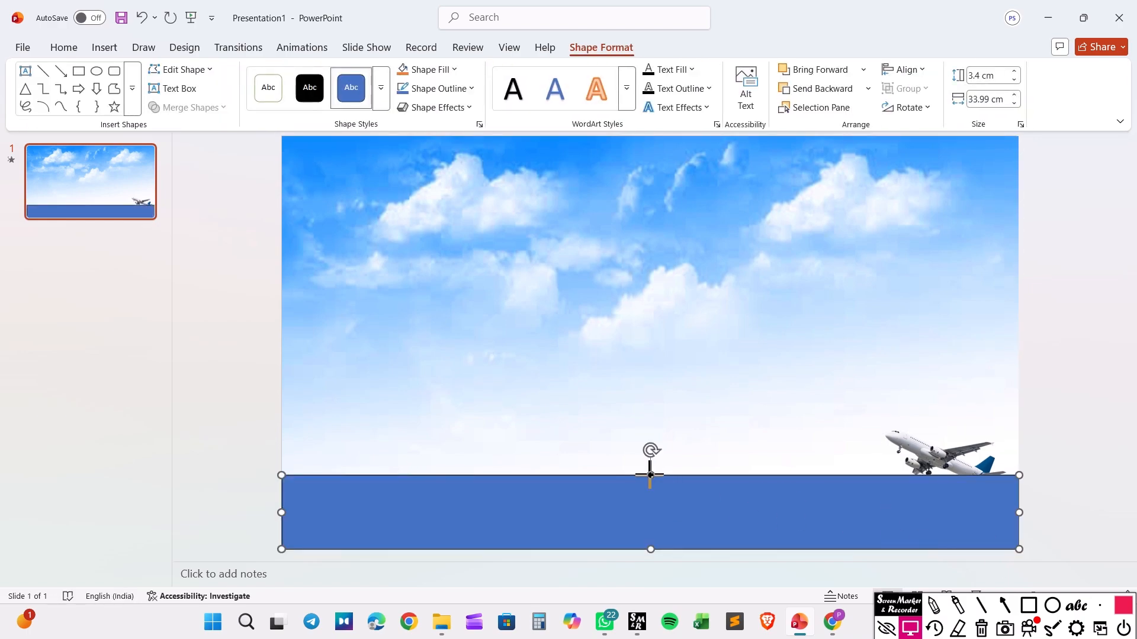
{"action": "mouse_move", "coordinate": [650, 475]}
{"action": "left_mouse_down"}
{"action": "mouse_move", "coordinate": [645, 492]}
{"action": "mouse_move", "coordinate": [650, 482]}
{"action": "left_mouse_up"}
- Raise the airplane picture clear of the rectangle and adjust the rectangle's height to about 3.26 cm
{"action": "left_click_drag", "start_coordinate": [947, 457], "coordinate": [951, 434]}
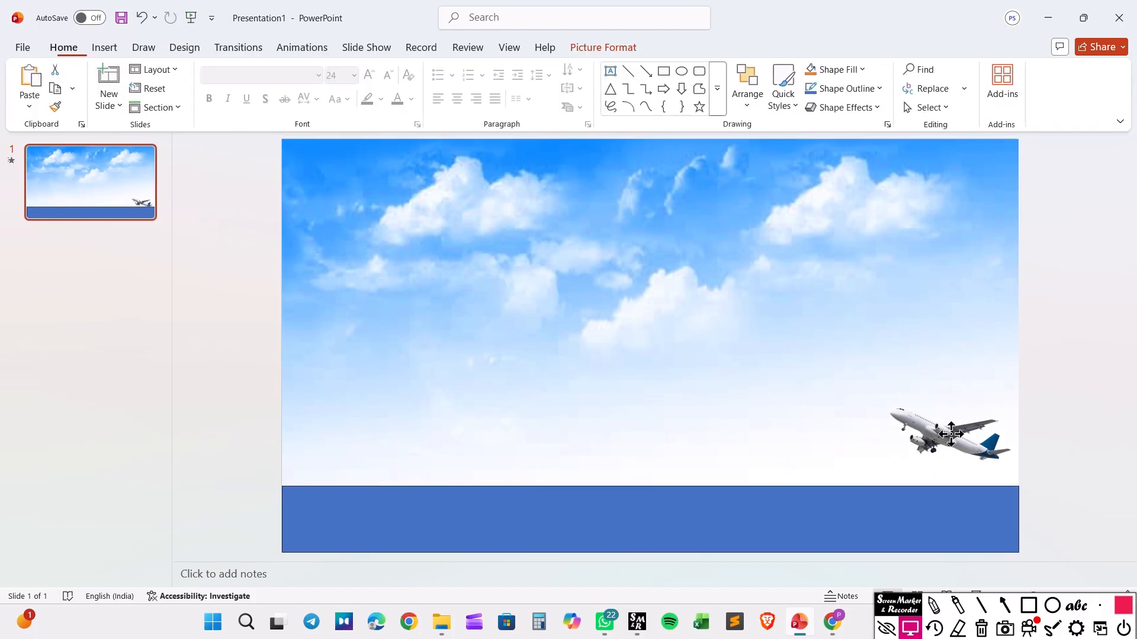
{"action": "left_click", "coordinate": [655, 504]}
{"action": "left_click_drag", "start_coordinate": [651, 486], "coordinate": [652, 480]}
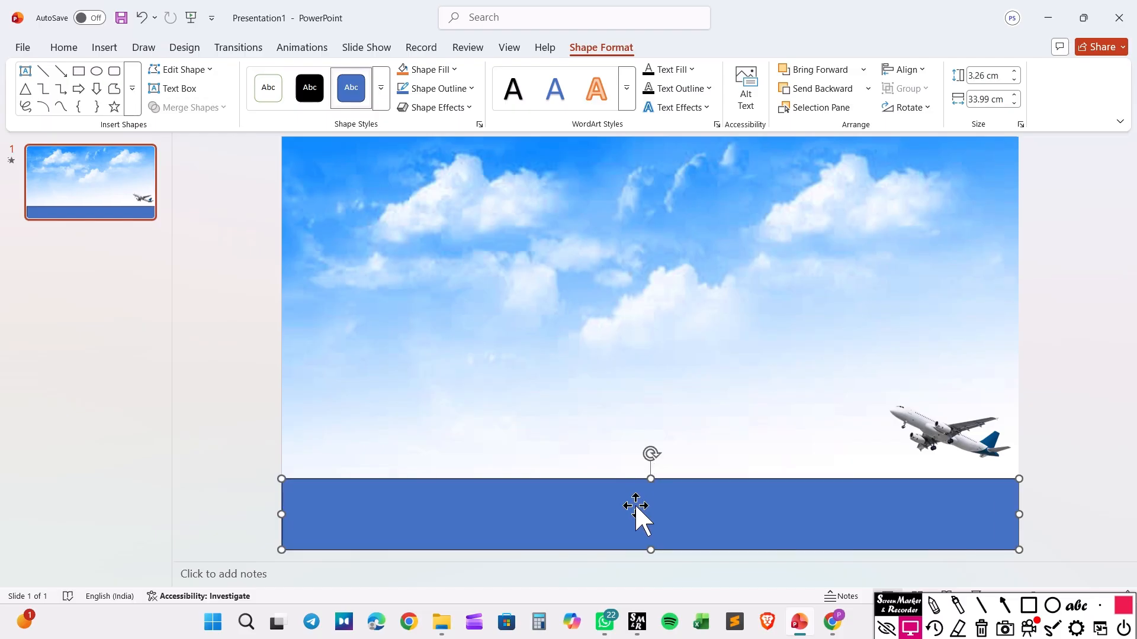
- Fill the full-width rectangle with black
{"action": "left_click", "coordinate": [438, 72]}
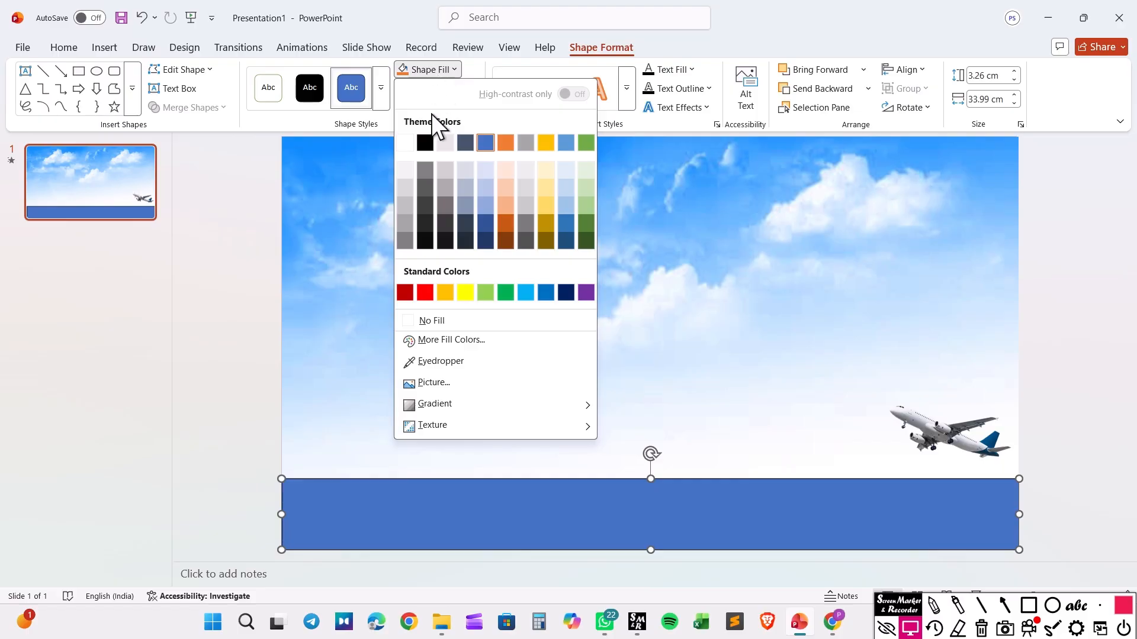
{"action": "left_click", "coordinate": [423, 145]}
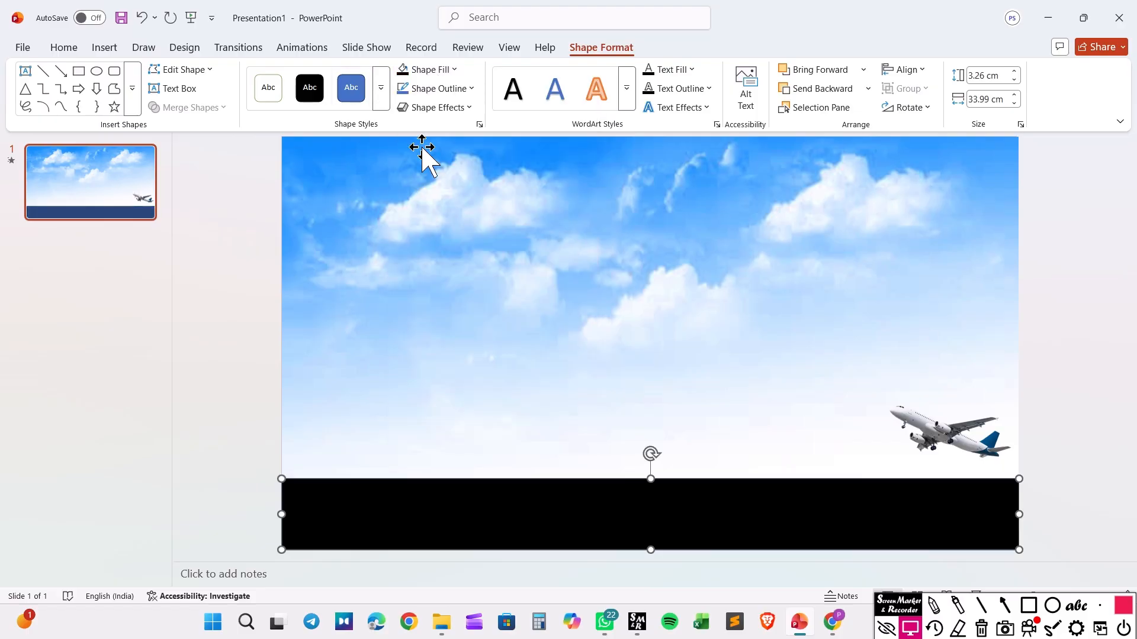
{"action": "left_click", "coordinate": [382, 86]}
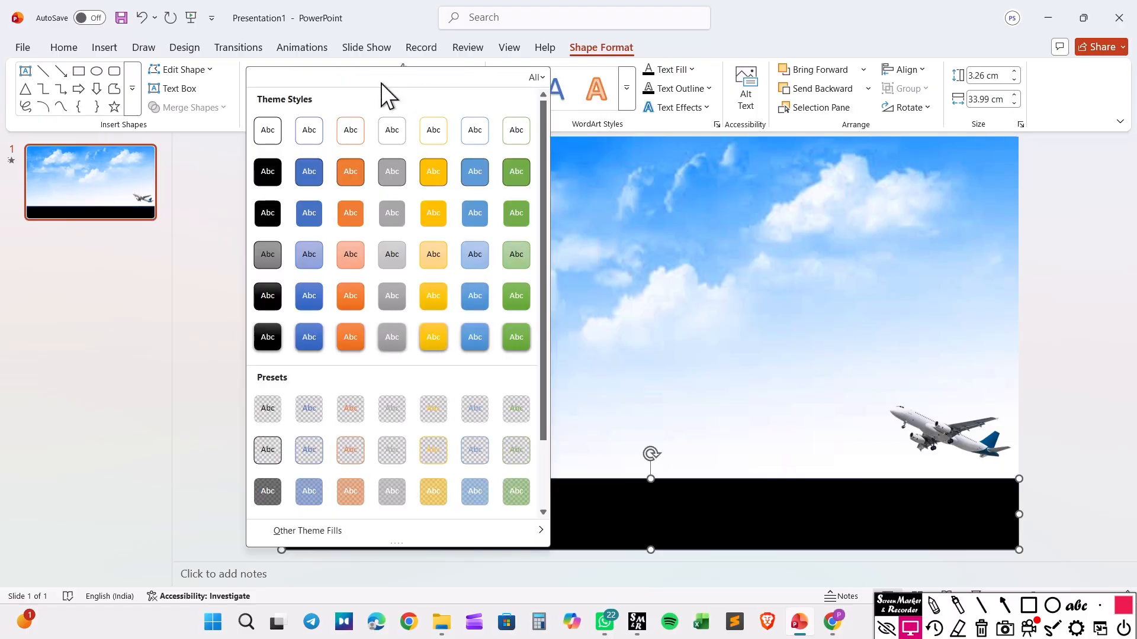
- Draw a small rectangle, about 3.41 cm by 0.87 cm, near the black strip's left end and fill it with white
{"action": "left_click", "coordinate": [105, 47]}
{"action": "left_click", "coordinate": [244, 109]}
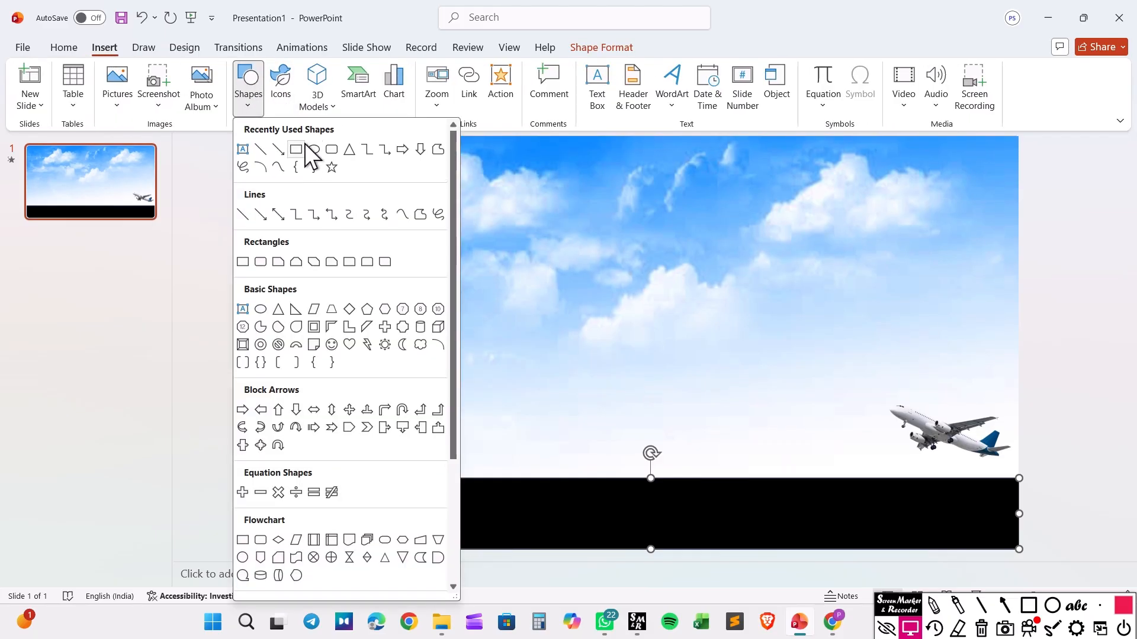
{"action": "left_click", "coordinate": [300, 156]}
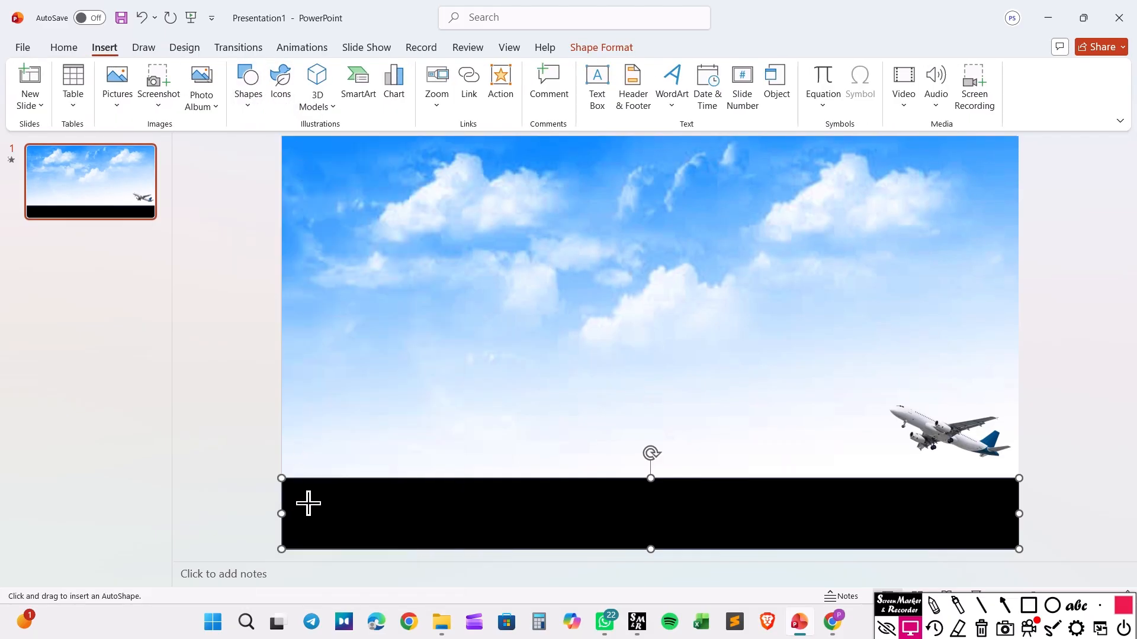
{"action": "left_click_drag", "start_coordinate": [312, 518], "coordinate": [379, 526]}
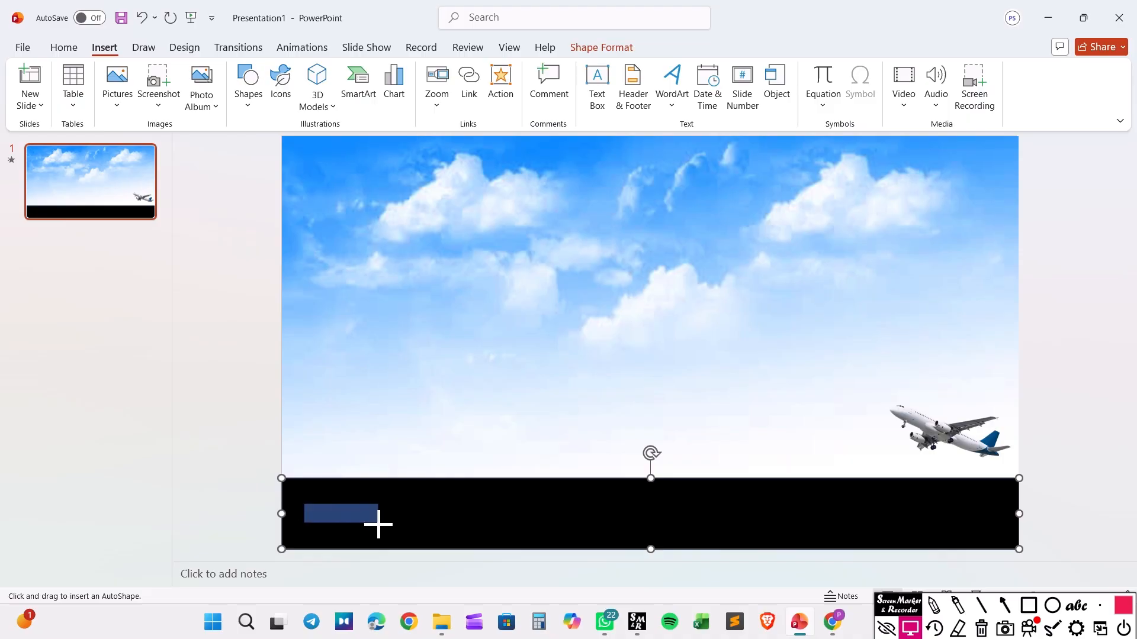
{"action": "left_click_drag", "start_coordinate": [378, 524], "coordinate": [379, 525]}
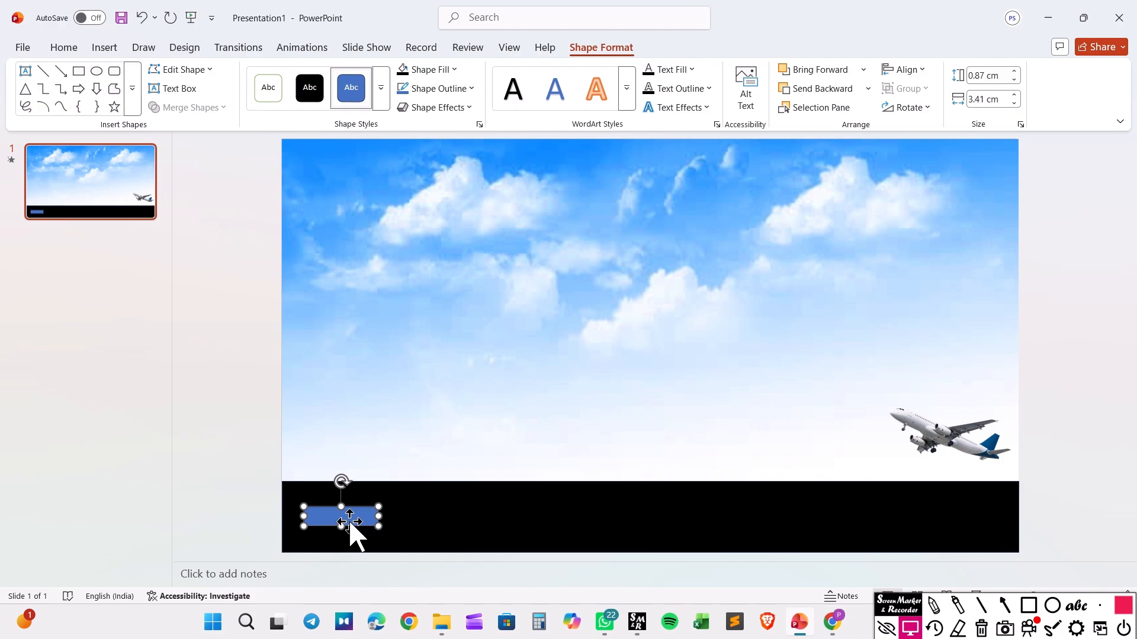
{"action": "left_click", "coordinate": [453, 70]}
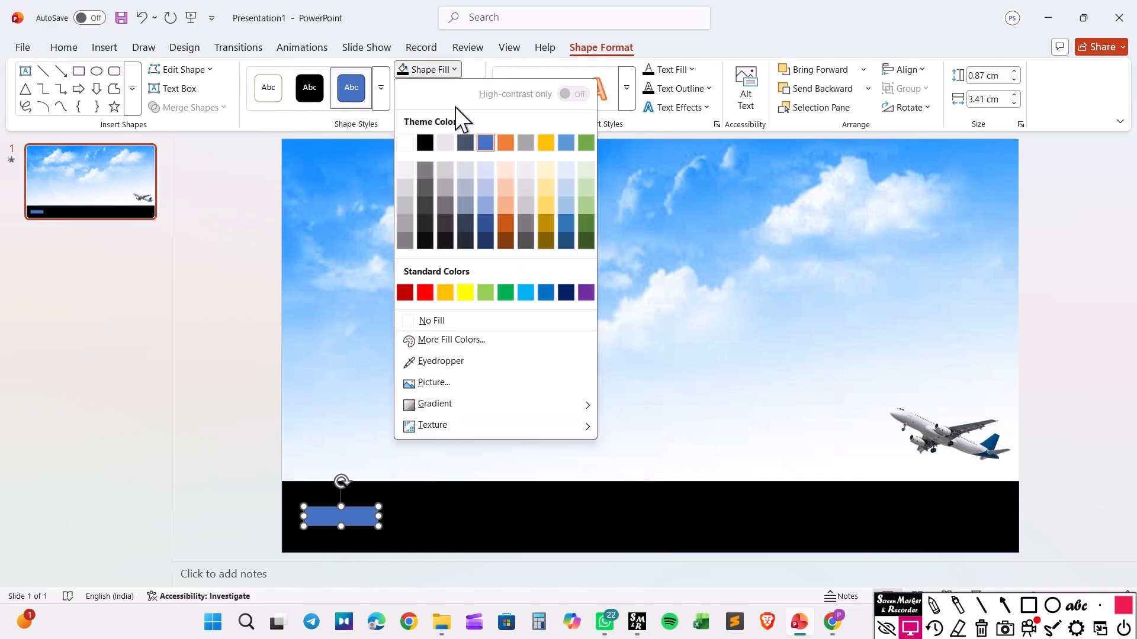
{"action": "left_click", "coordinate": [407, 144]}
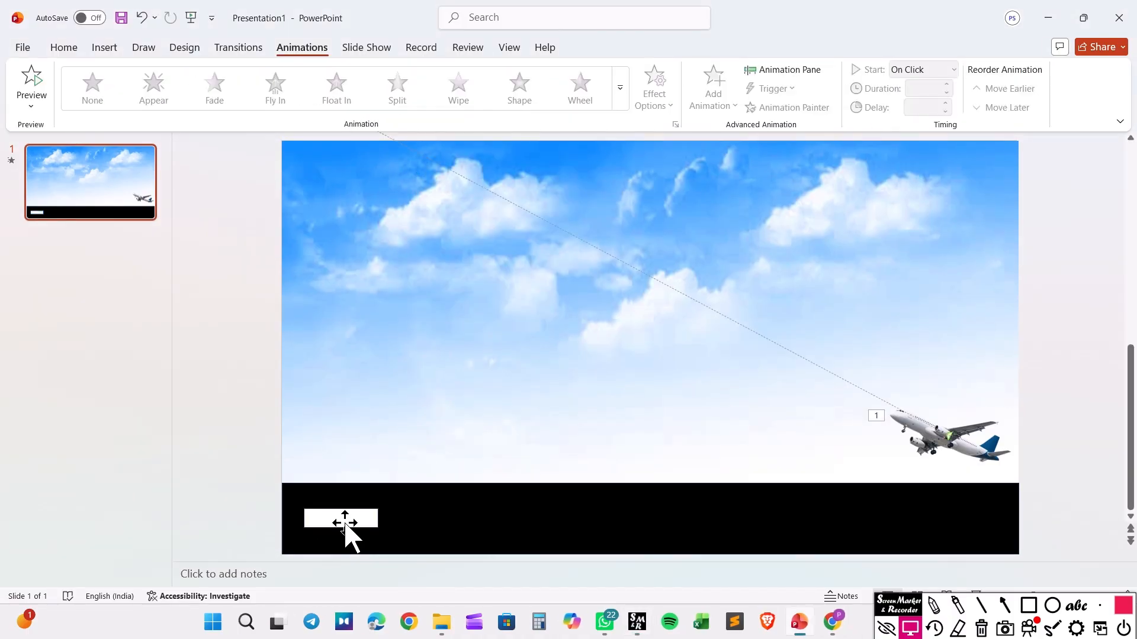
- Copy the white rectangle and place the duplicate just to its right, aligned along the middle of the black strip
{"action": "left_click", "coordinate": [346, 521]}
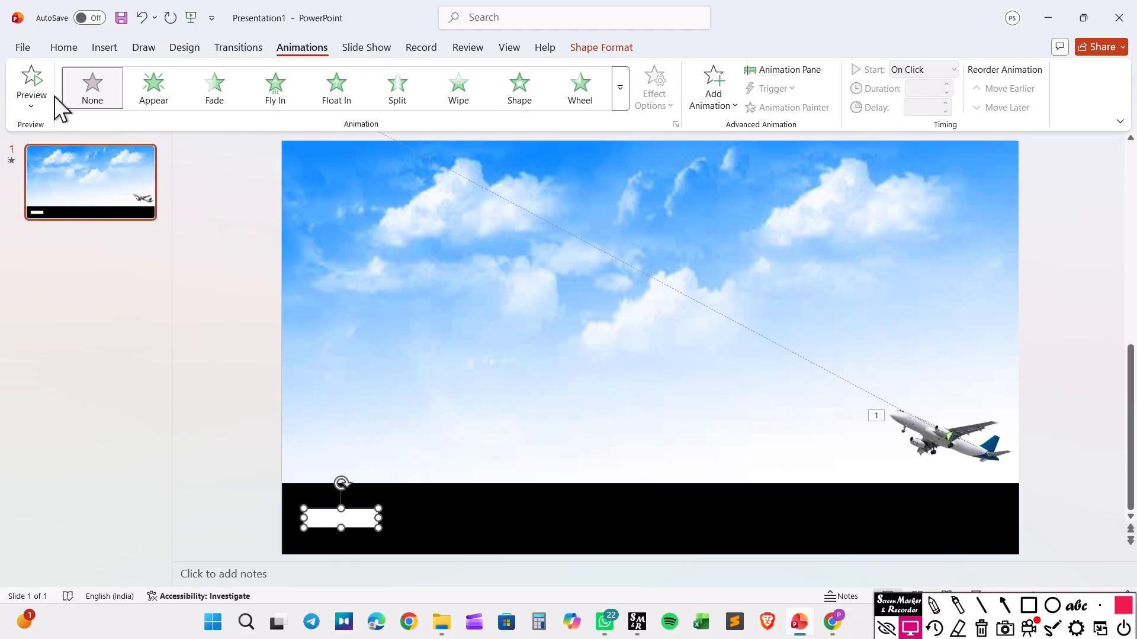
{"action": "left_click", "coordinate": [65, 49]}
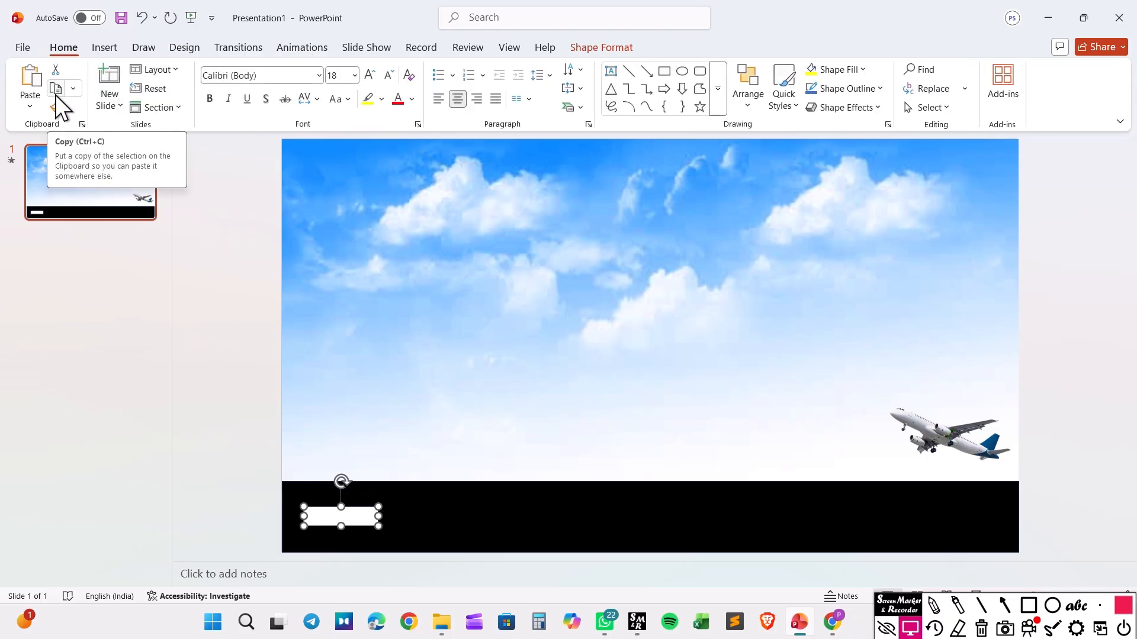
{"action": "left_click", "coordinate": [56, 94]}
{"action": "left_click", "coordinate": [31, 79]}
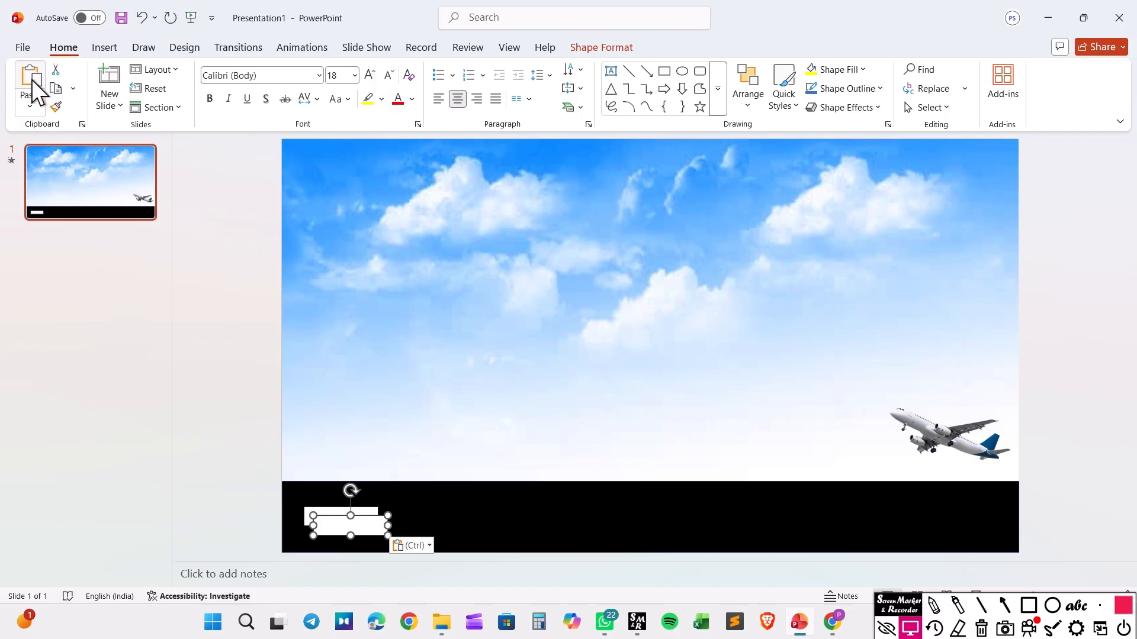
{"action": "left_click_drag", "start_coordinate": [363, 526], "coordinate": [447, 518]}
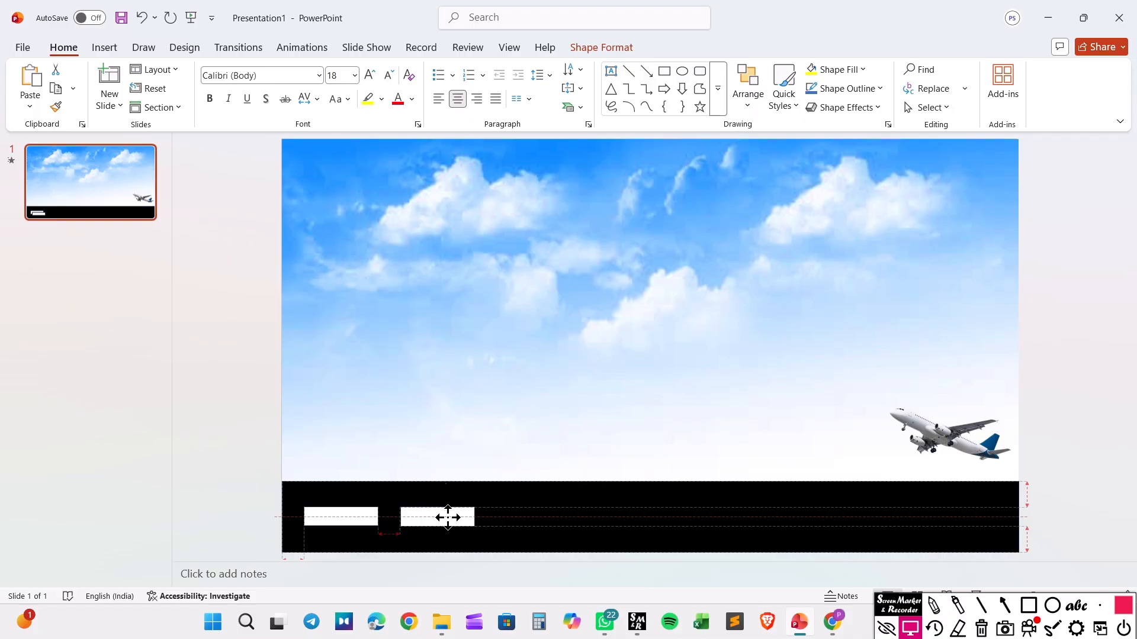
- Paste five more white rectangles and space them in a row to the strip's right end as runway markings
{"action": "left_click", "coordinate": [29, 80]}
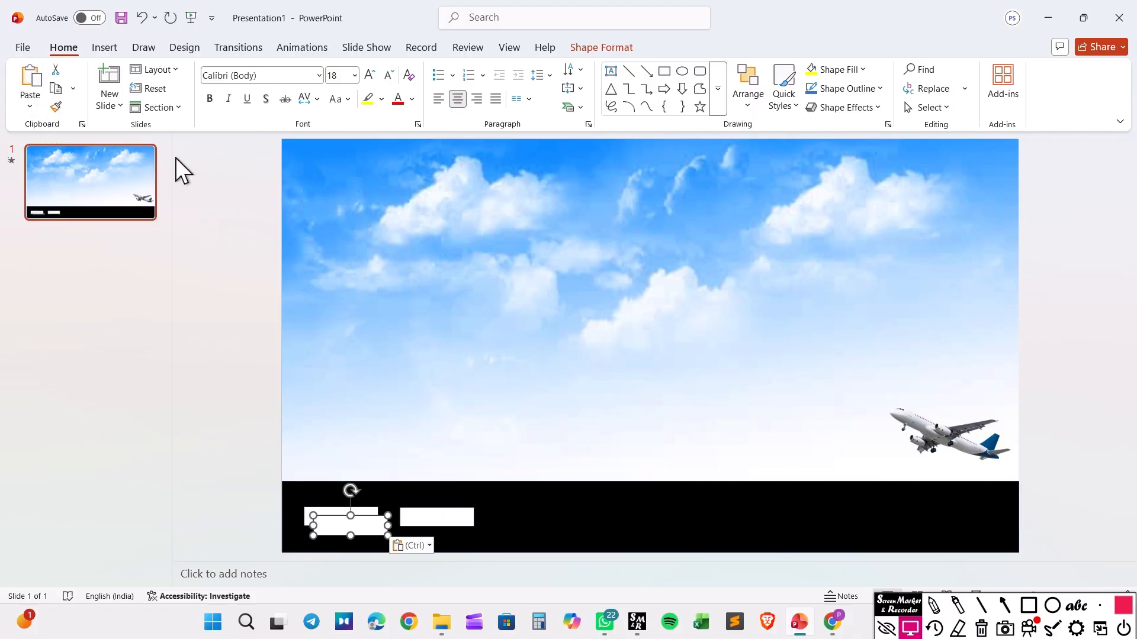
{"action": "left_click_drag", "start_coordinate": [348, 531], "coordinate": [541, 522]}
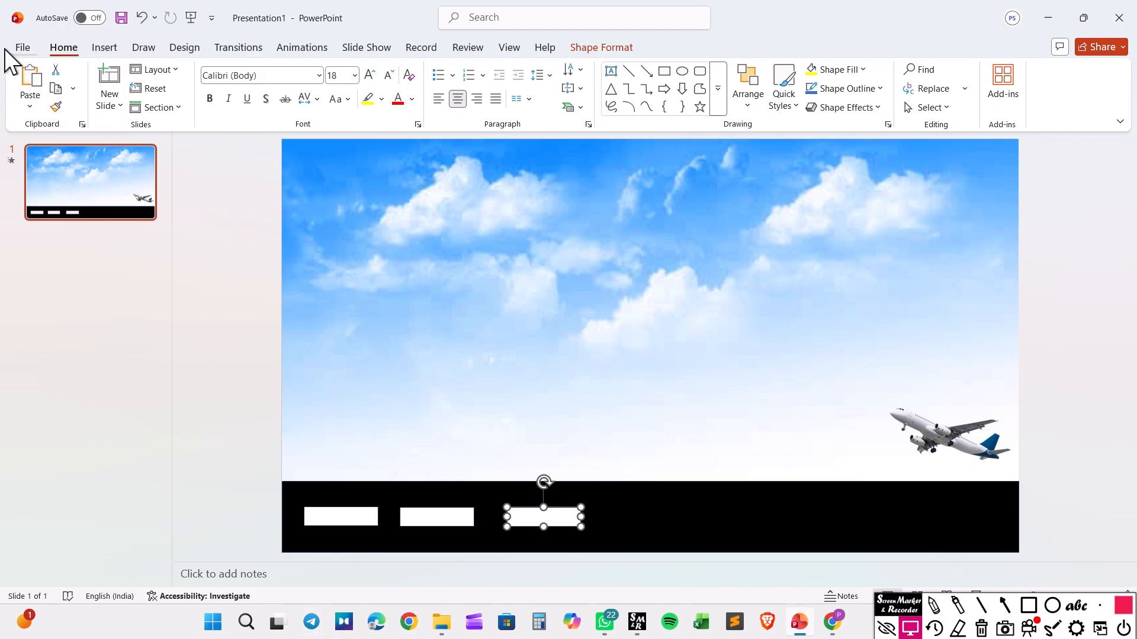
{"action": "left_click", "coordinate": [30, 82]}
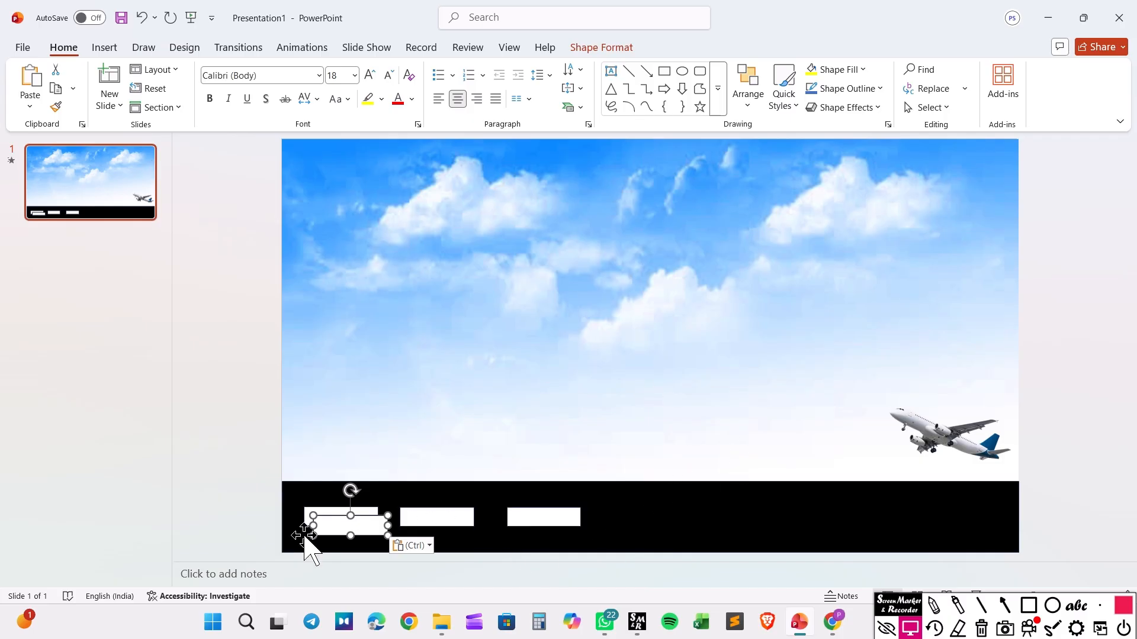
{"action": "left_click_drag", "start_coordinate": [342, 527], "coordinate": [655, 519]}
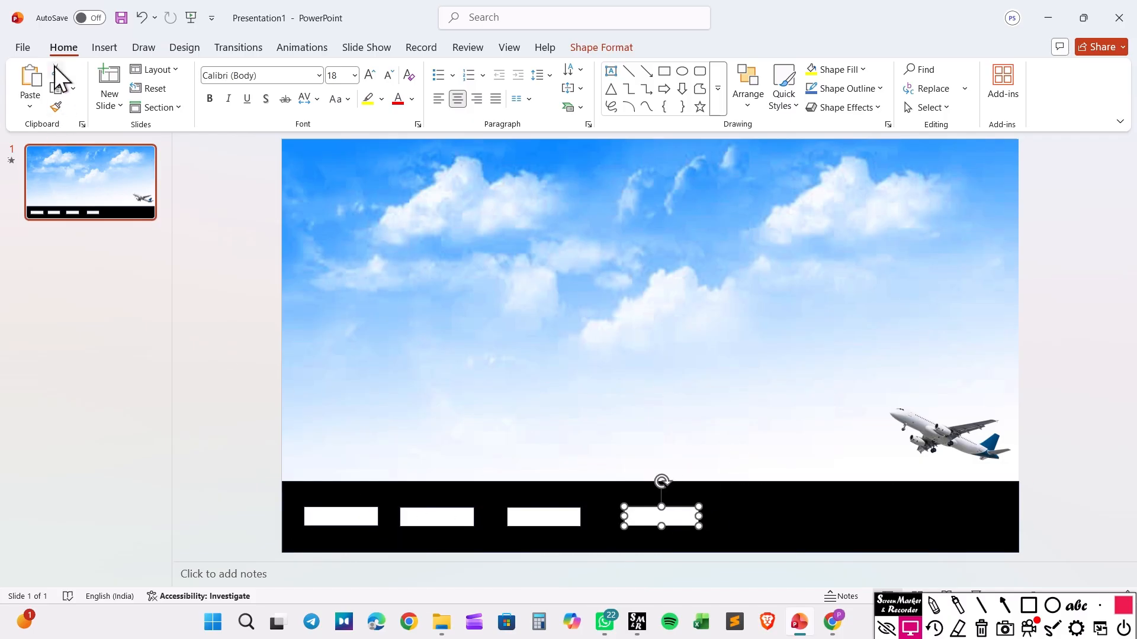
{"action": "left_click", "coordinate": [33, 80]}
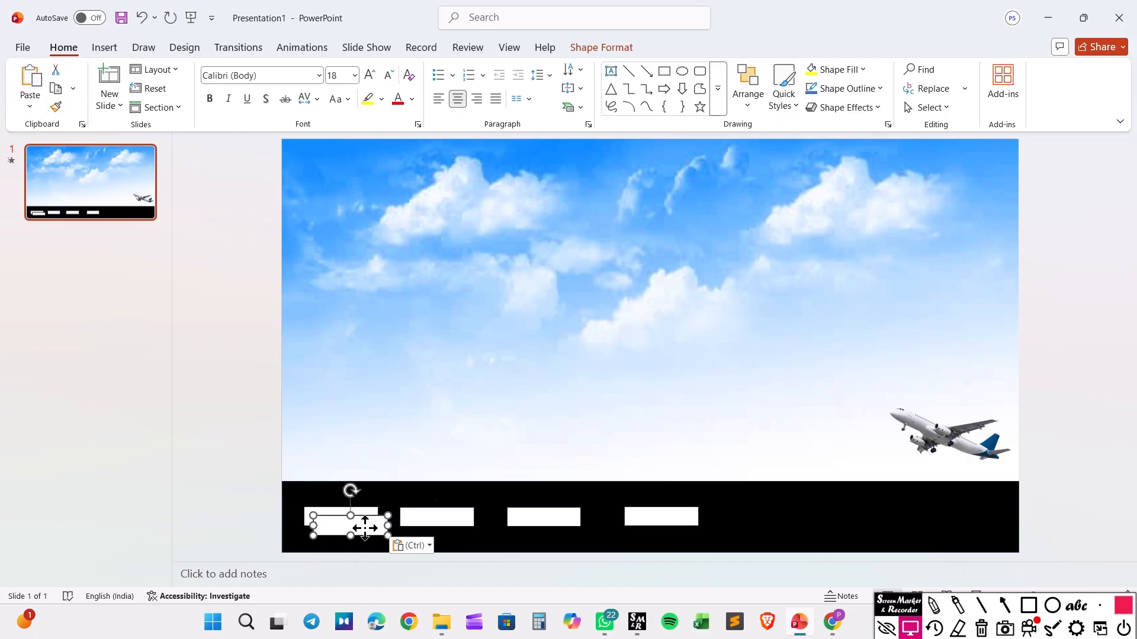
{"action": "left_click_drag", "start_coordinate": [365, 528], "coordinate": [775, 516]}
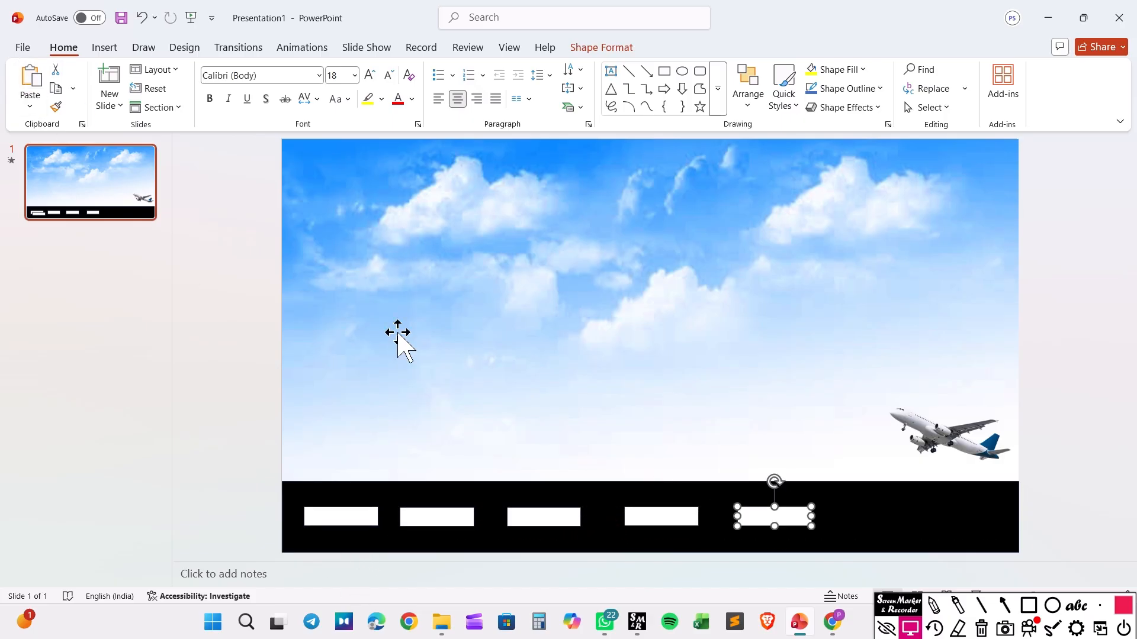
{"action": "left_click", "coordinate": [33, 80]}
{"action": "left_click_drag", "start_coordinate": [379, 530], "coordinate": [883, 510]}
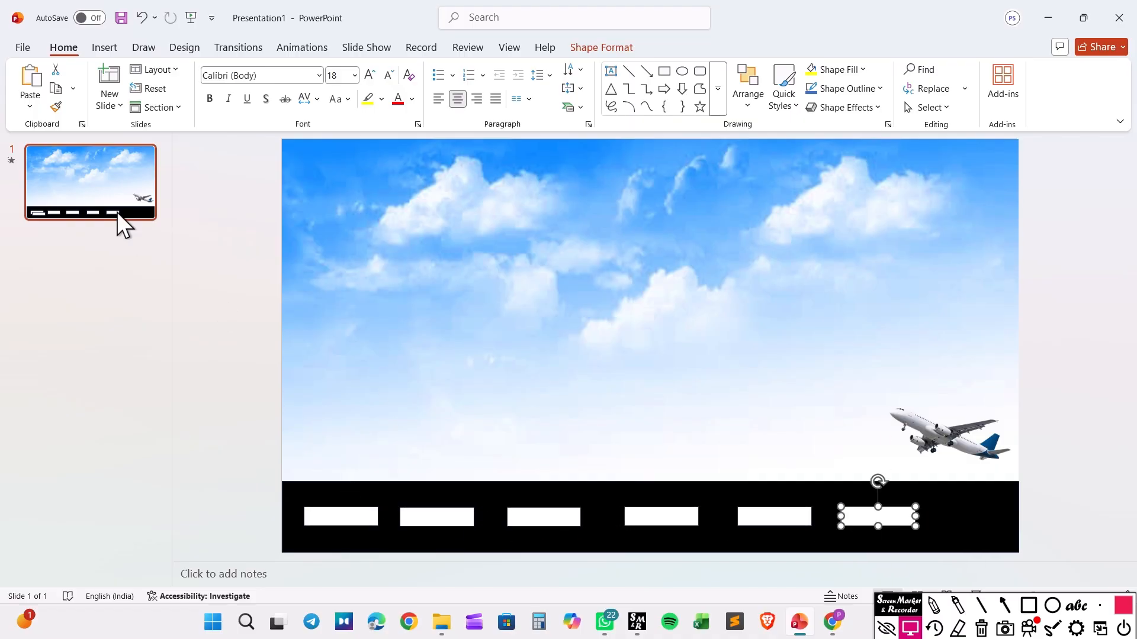
{"action": "left_click", "coordinate": [25, 84]}
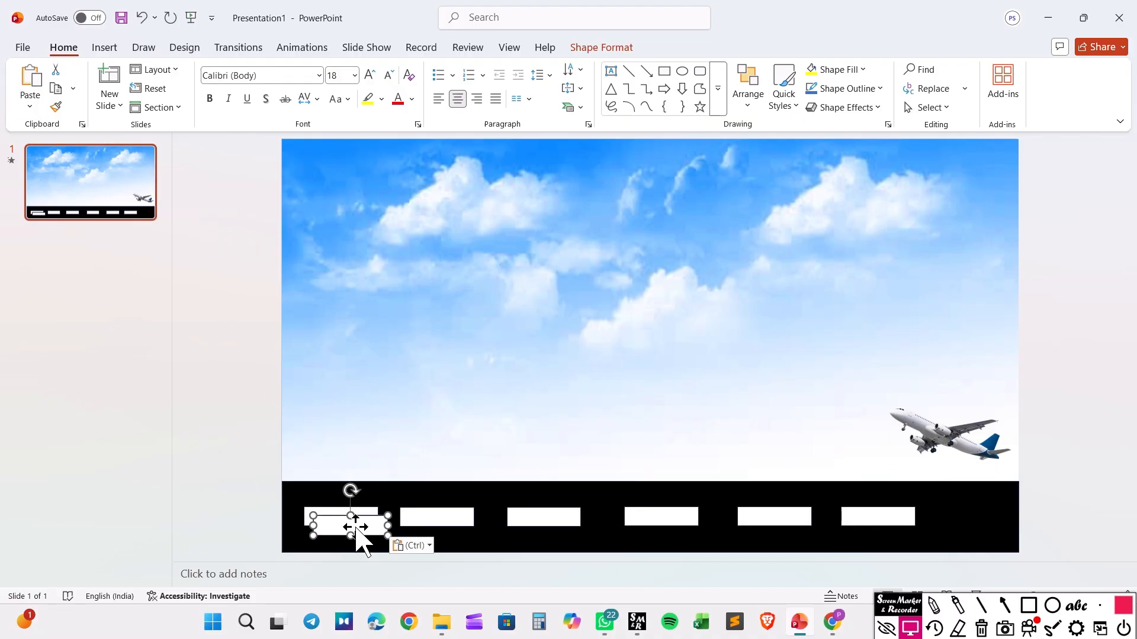
{"action": "left_click_drag", "start_coordinate": [355, 527], "coordinate": [967, 516]}
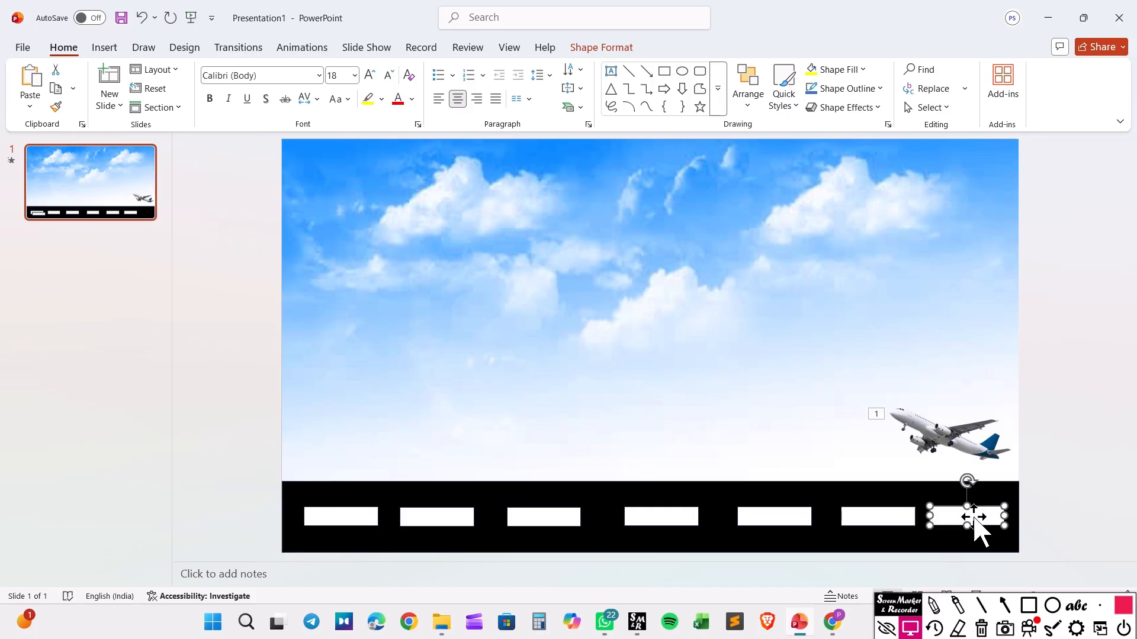
{"action": "left_click", "coordinate": [919, 415]}
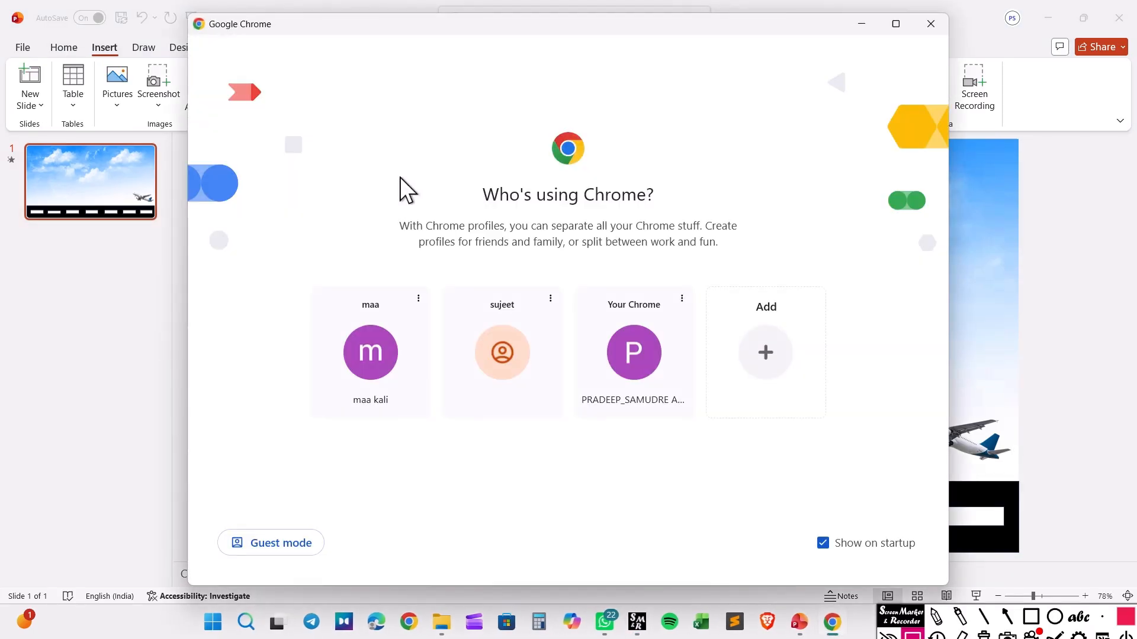
- Open the existing Chrome profile, search Google for "car right side view png" and look through the results
{"action": "left_click", "coordinate": [601, 325]}
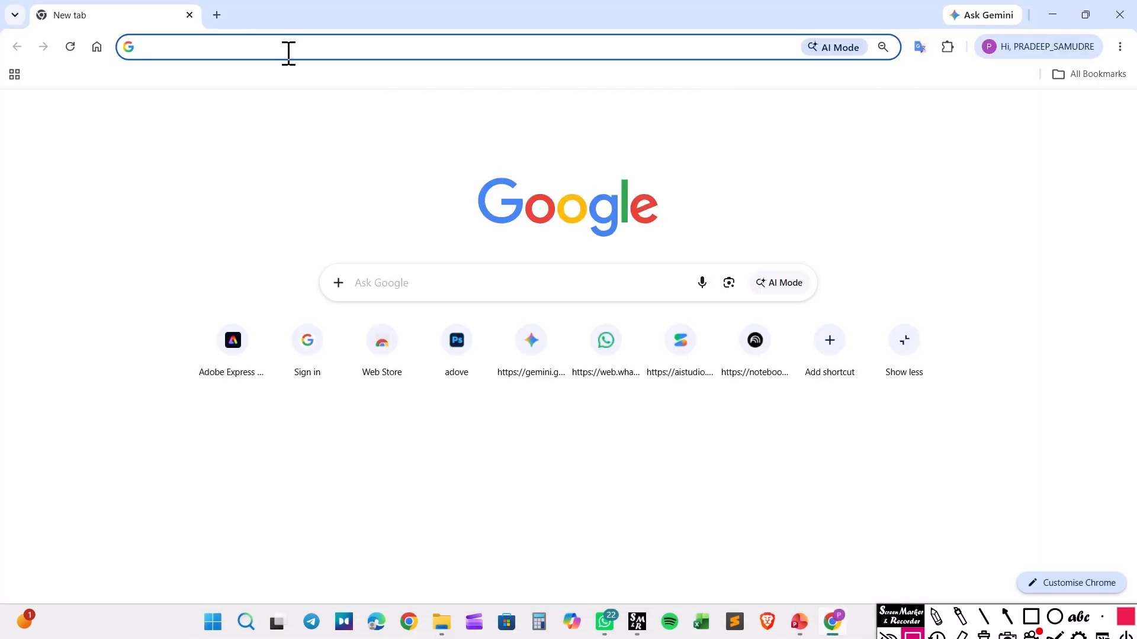
{"action": "left_click", "coordinate": [295, 49]}
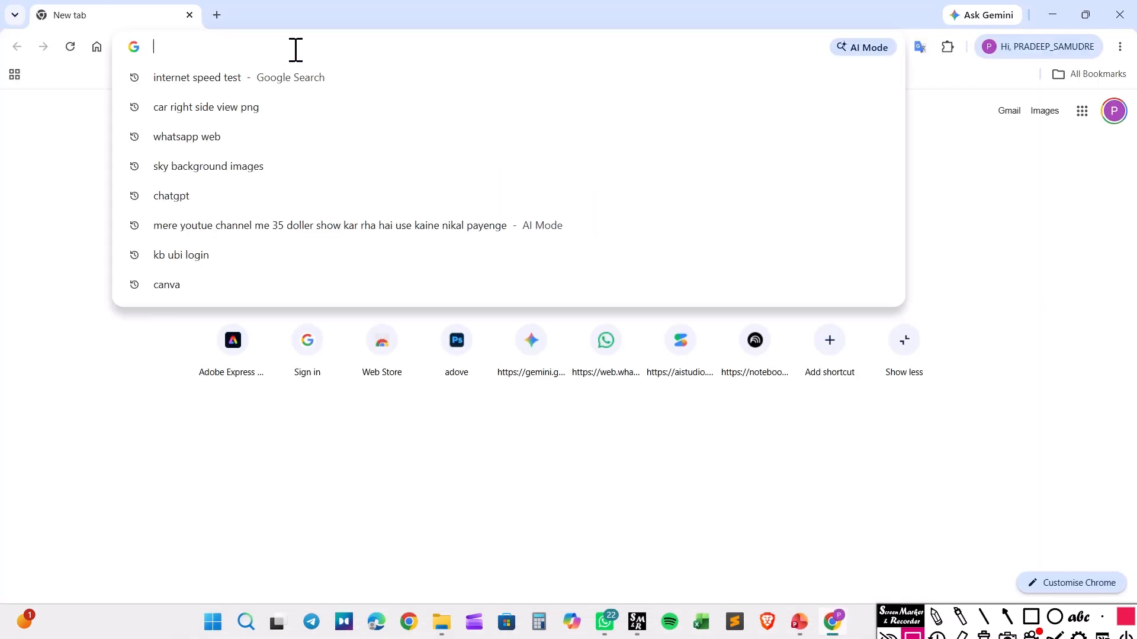
{"action": "left_click", "coordinate": [234, 113]}
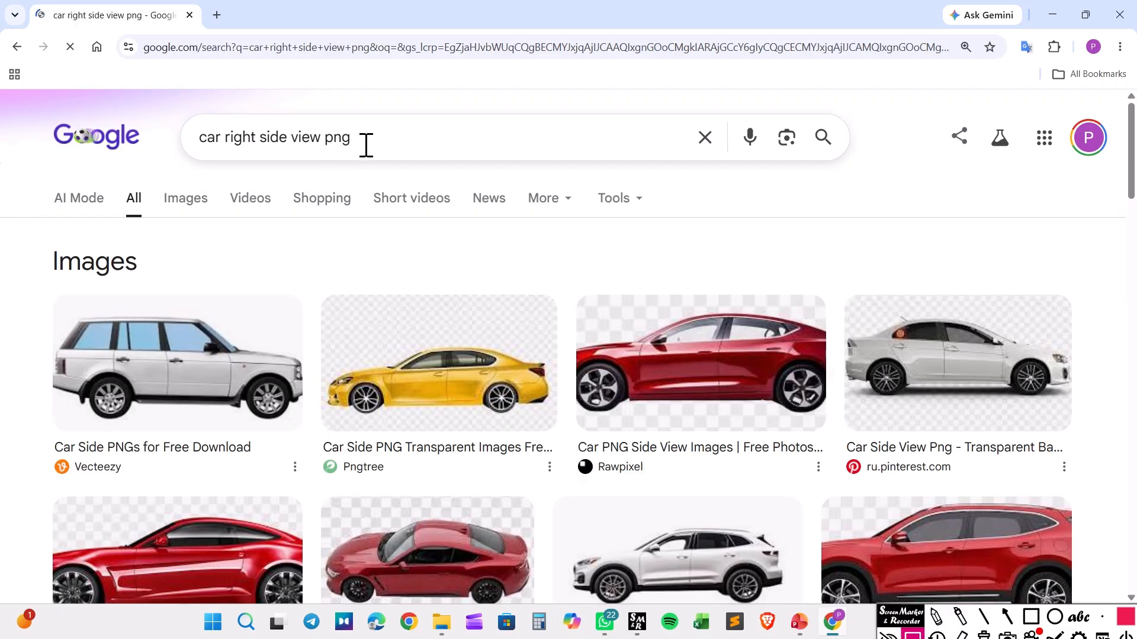
{"action": "scroll", "coordinate": [469, 372], "scroll_direction": "down", "scroll_amount": 2}
{"action": "scroll", "coordinate": [470, 372], "scroll_direction": "down", "scroll_amount": 5}
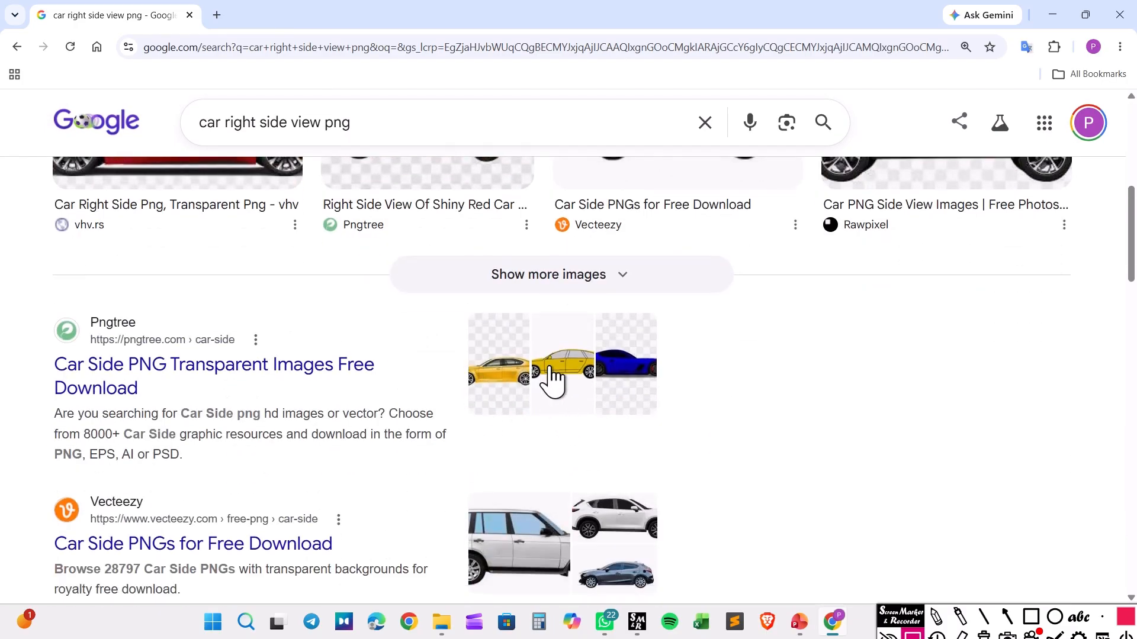
{"action": "scroll", "coordinate": [548, 381], "scroll_direction": "down", "scroll_amount": 3}
{"action": "scroll", "coordinate": [532, 367], "scroll_direction": "up", "scroll_amount": 10}
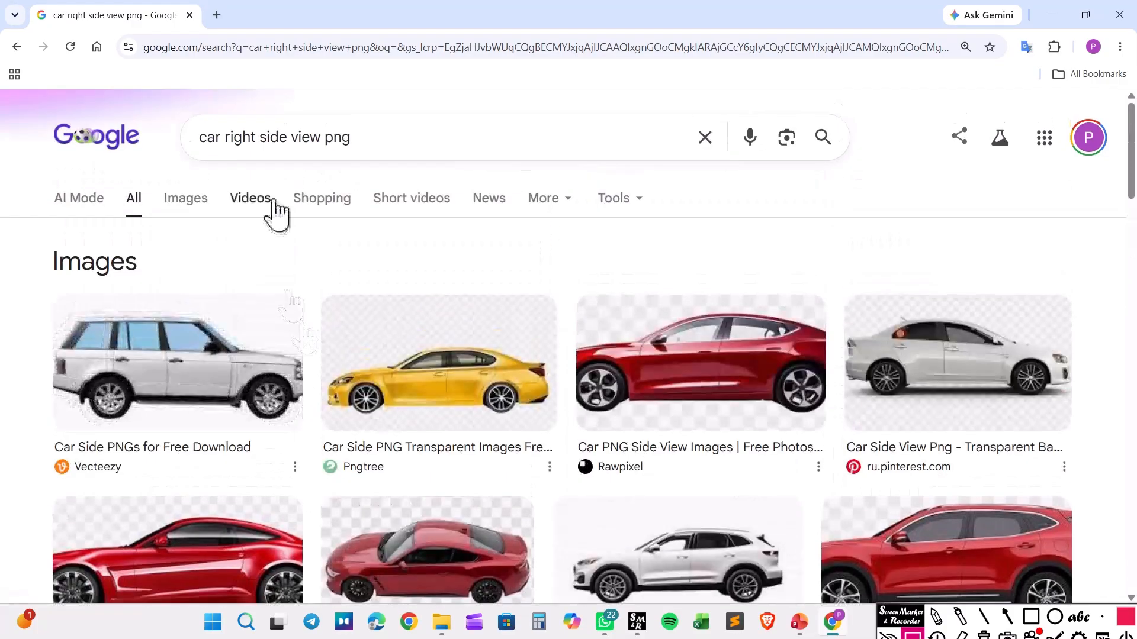
- Show the image results, select Pngtree's yellow side-view car and save it to Downloads as a PNG image
{"action": "left_click", "coordinate": [199, 203]}
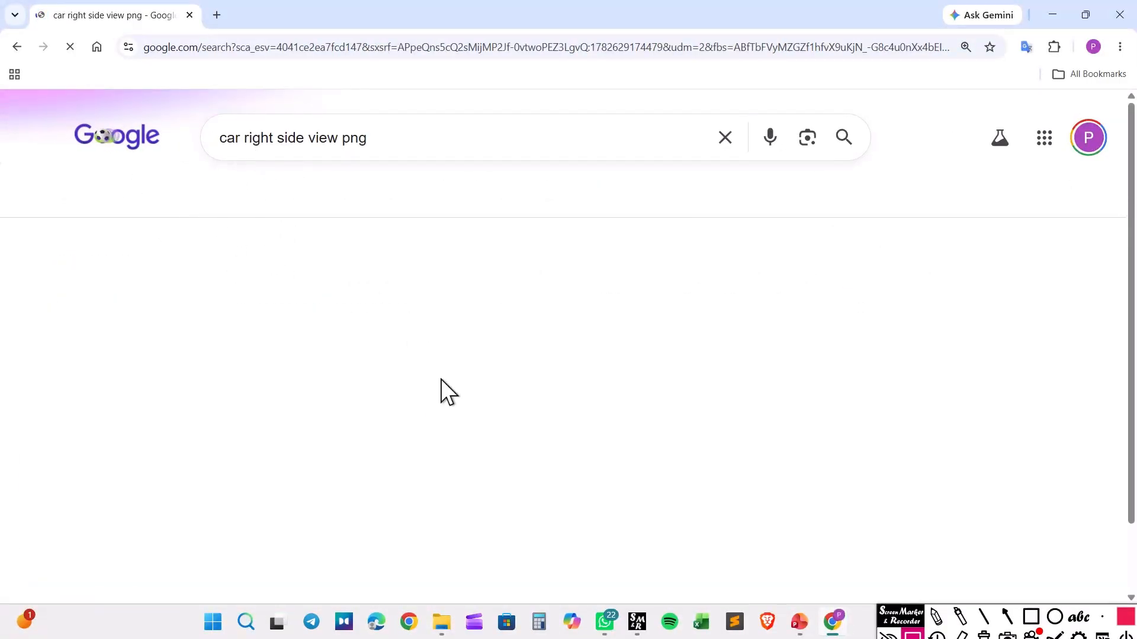
{"action": "scroll", "coordinate": [441, 383], "scroll_direction": "down", "scroll_amount": 2}
{"action": "left_click", "coordinate": [114, 236]}
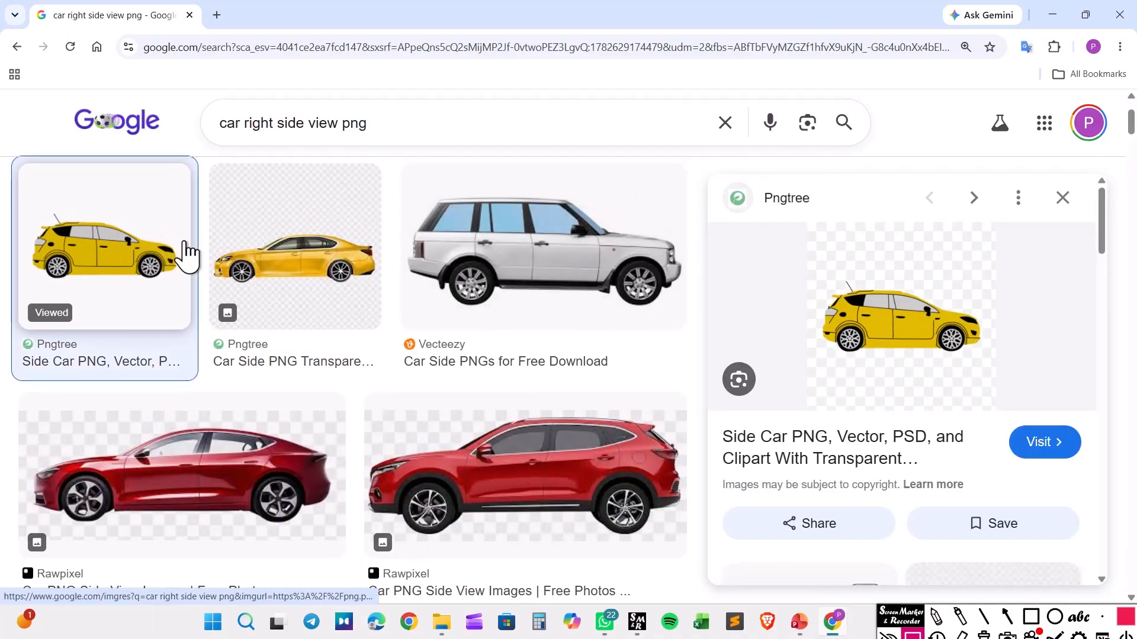
{"action": "right_click", "coordinate": [871, 312]}
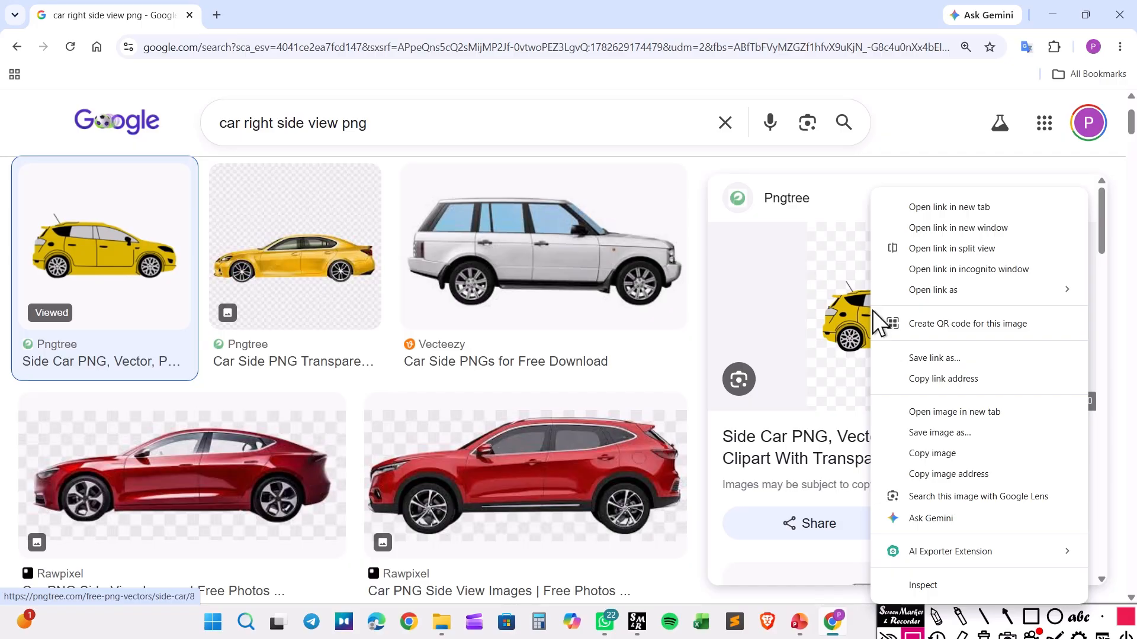
{"action": "left_click", "coordinate": [972, 433]}
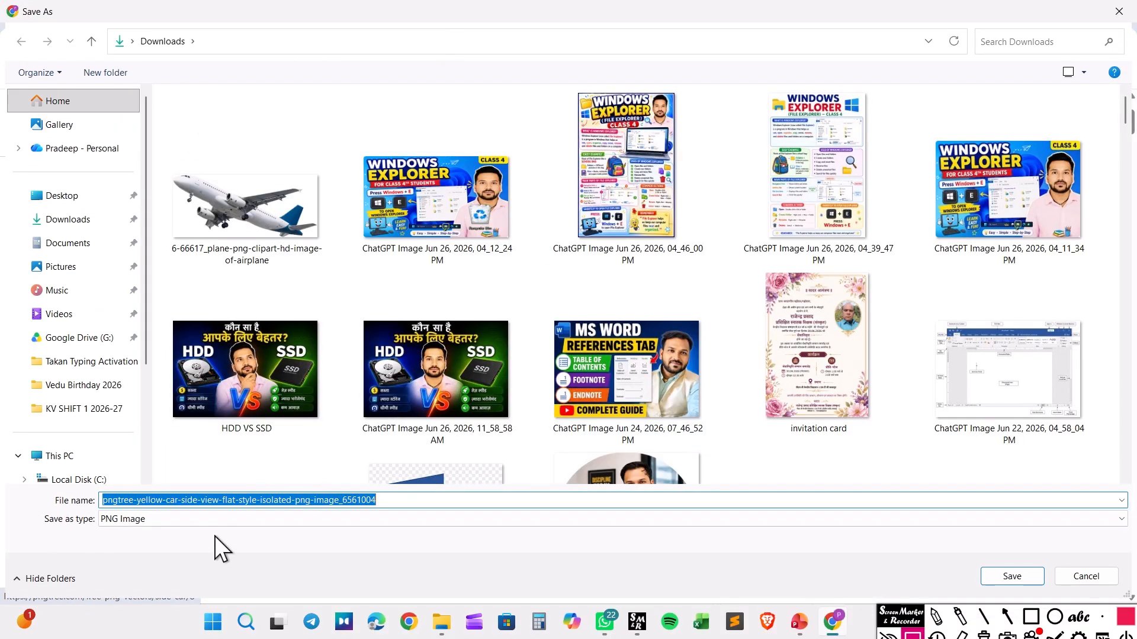
{"action": "left_click", "coordinate": [996, 577]}
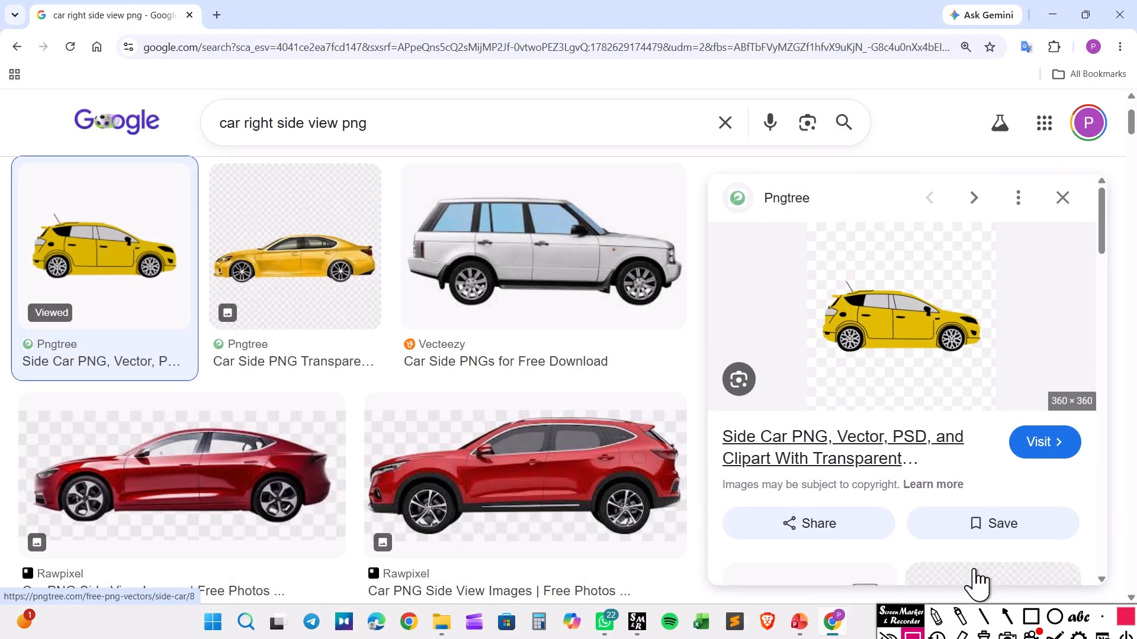
- Switch to PowerPoint and insert the yellow car picture from the Downloads folder on this device
{"action": "left_click", "coordinate": [804, 626]}
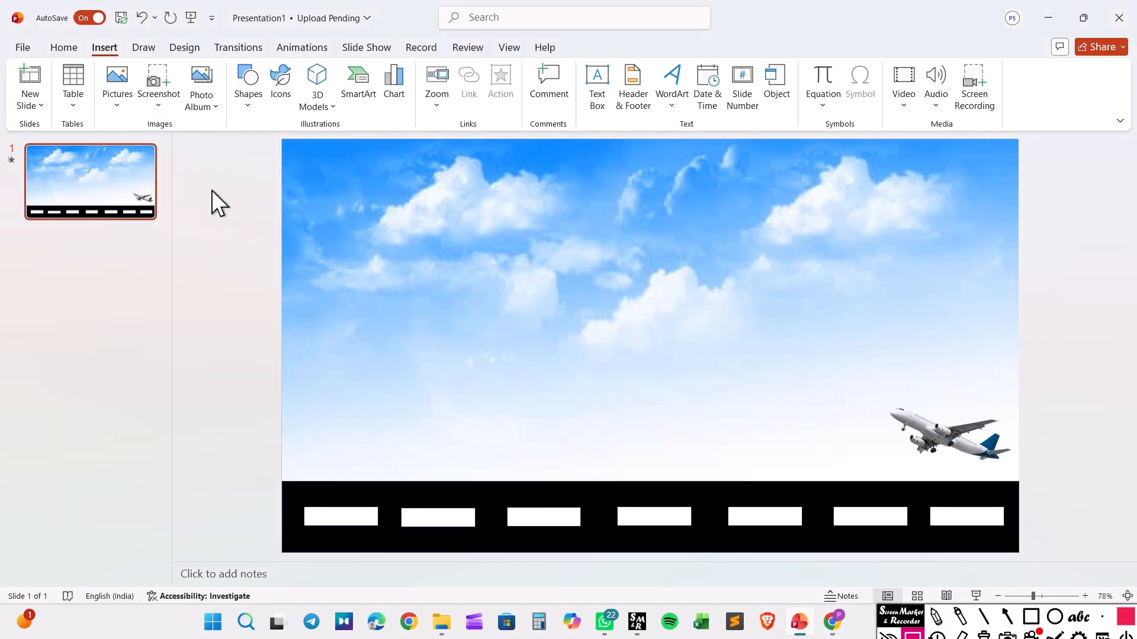
{"action": "left_click", "coordinate": [118, 83]}
{"action": "left_click", "coordinate": [170, 152]}
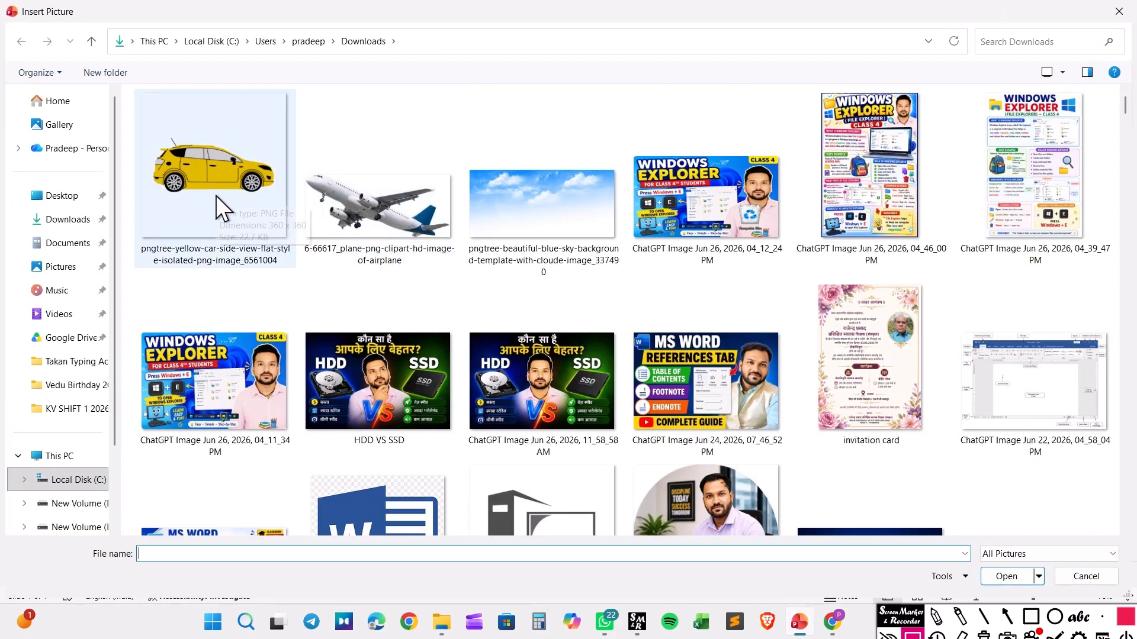
{"action": "left_click", "coordinate": [215, 195]}
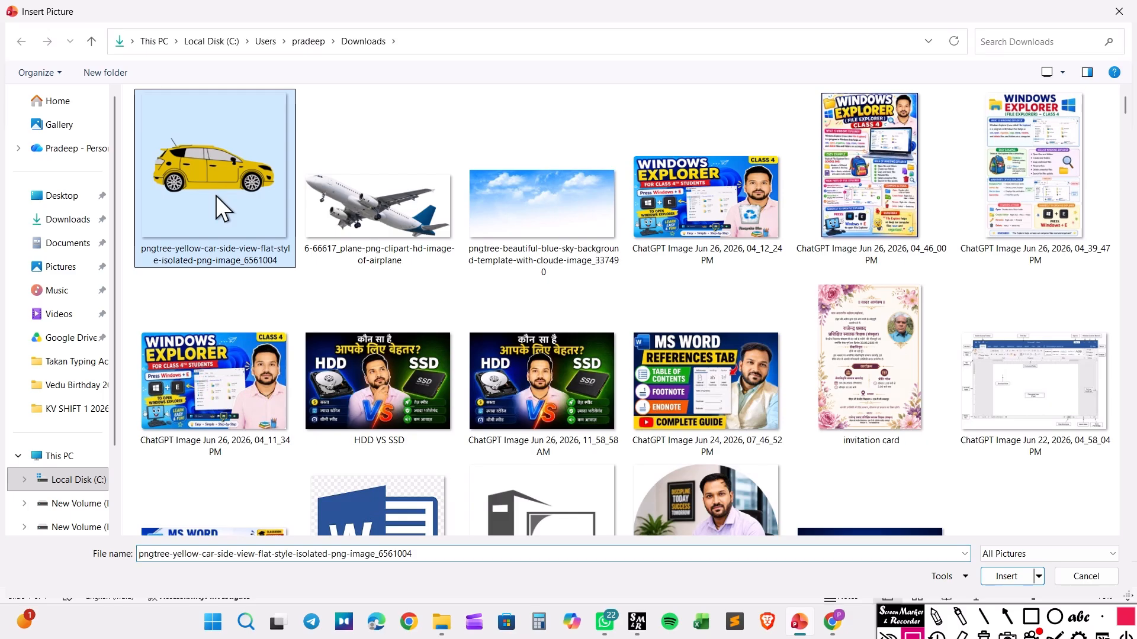
{"action": "left_click", "coordinate": [998, 576]}
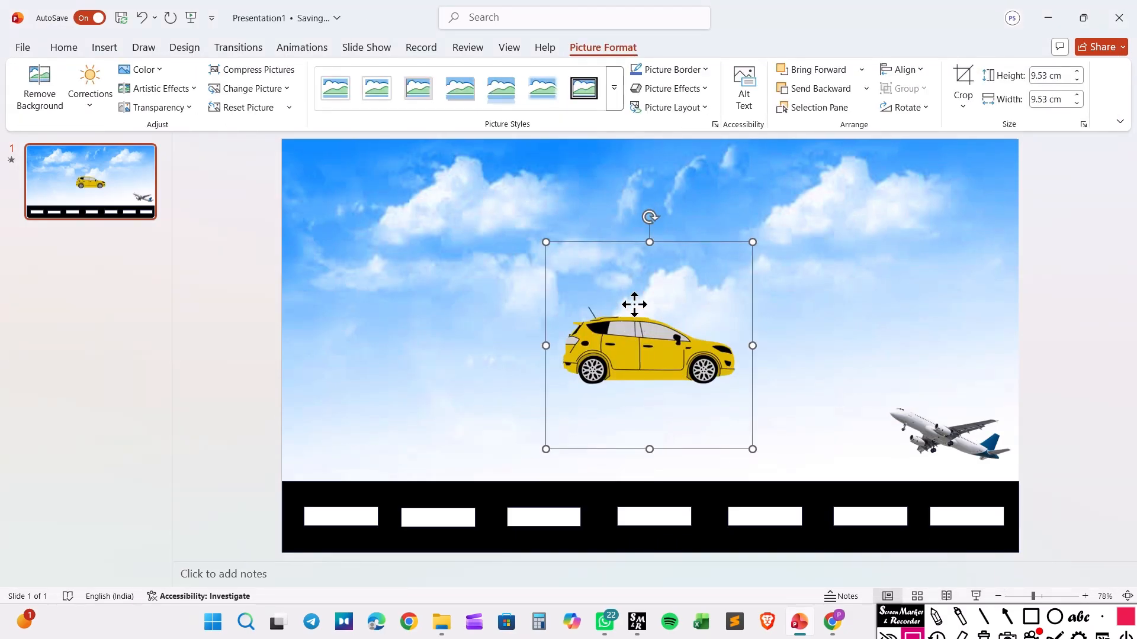
- Move the car onto the road's left end and shrink its picture to about 8.15 cm by 8.15 cm
{"action": "left_click_drag", "start_coordinate": [634, 305], "coordinate": [358, 464]}
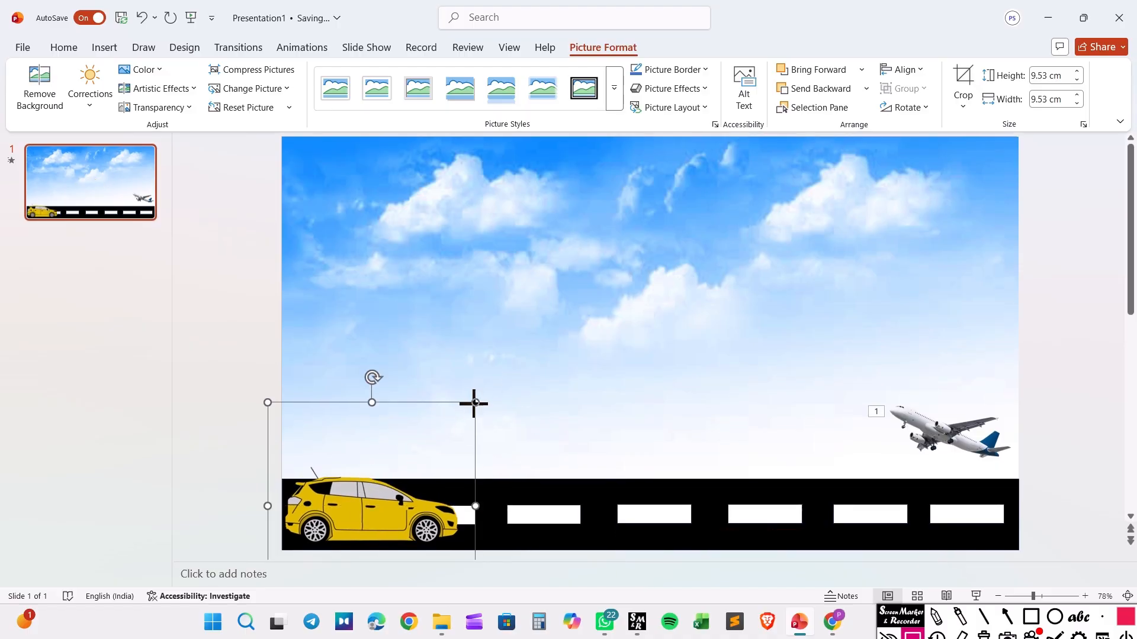
{"action": "left_click_drag", "start_coordinate": [474, 403], "coordinate": [453, 422]}
{"action": "left_click_drag", "start_coordinate": [379, 524], "coordinate": [376, 523]}
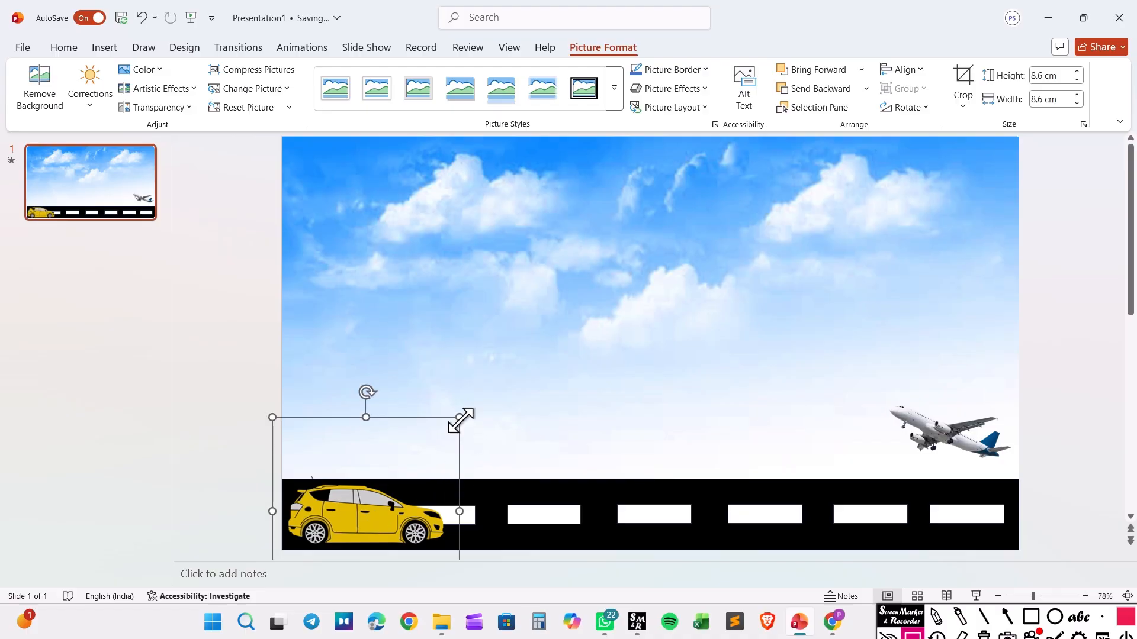
{"action": "left_click_drag", "start_coordinate": [461, 418], "coordinate": [450, 428]}
{"action": "left_click_drag", "start_coordinate": [356, 535], "coordinate": [358, 529]}
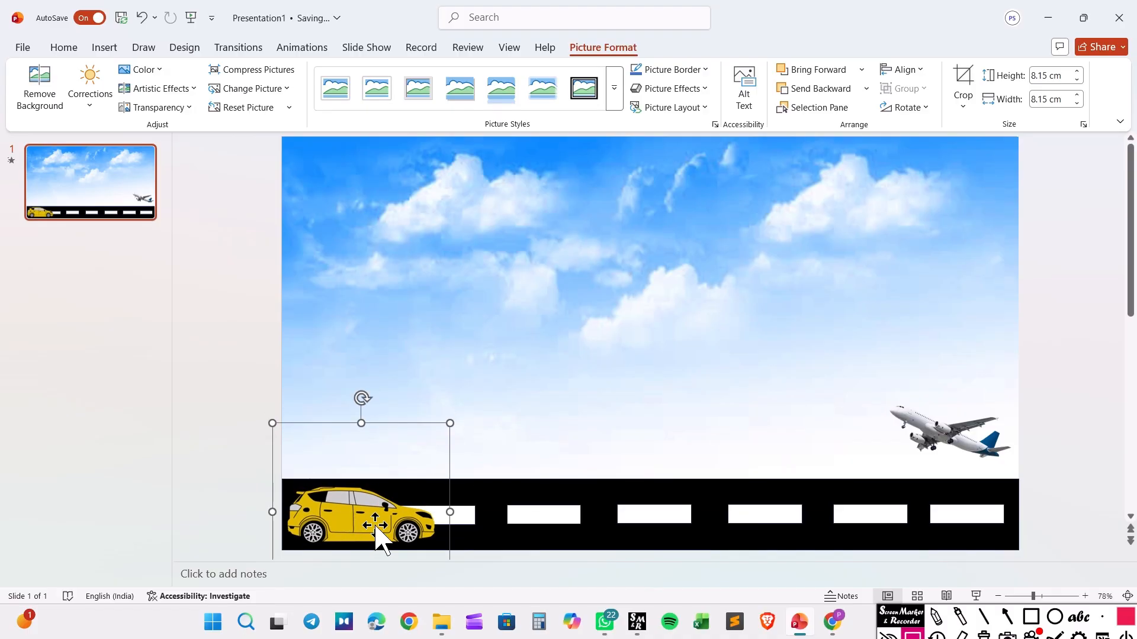
- Apply the Right motion path from Lines_Curves to the car
{"action": "left_click", "coordinate": [286, 52]}
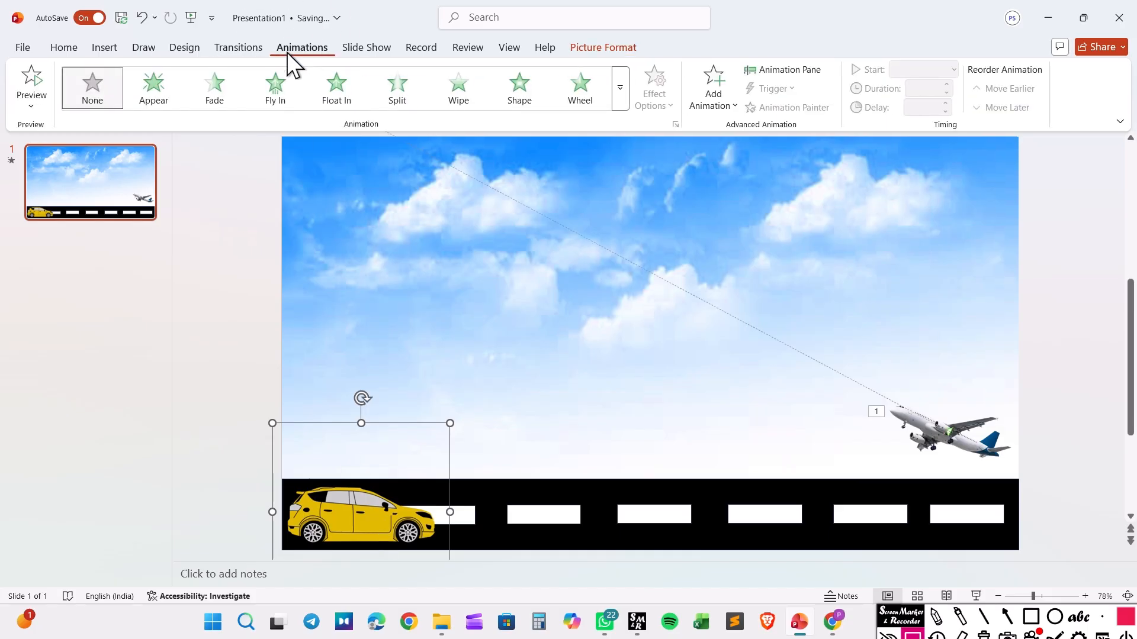
{"action": "left_click", "coordinate": [625, 103]}
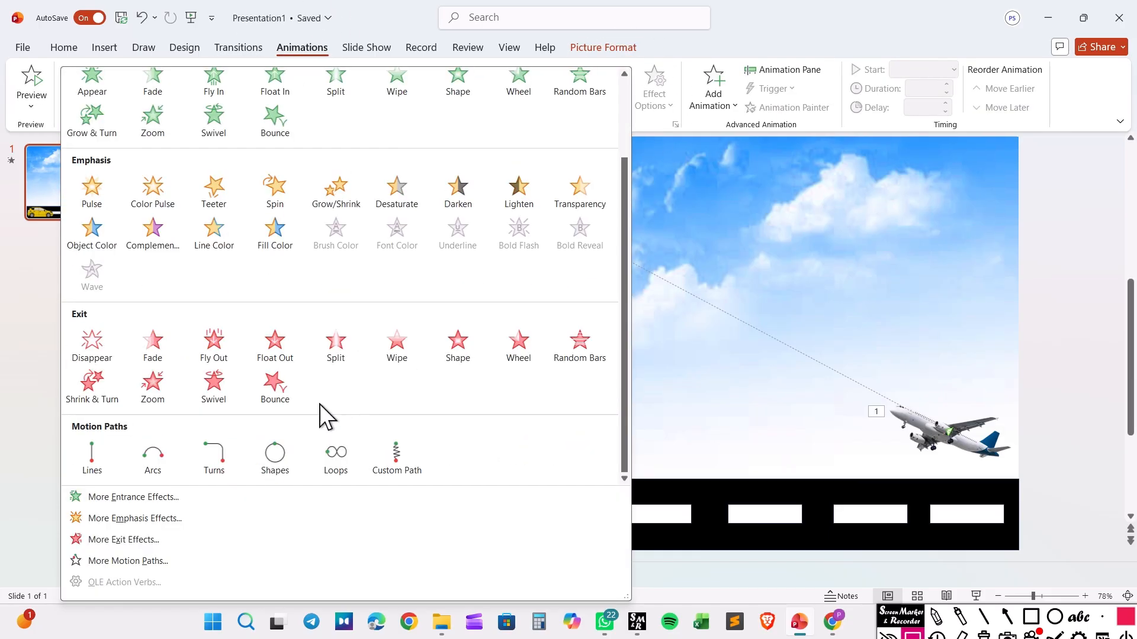
{"action": "left_click", "coordinate": [176, 563]}
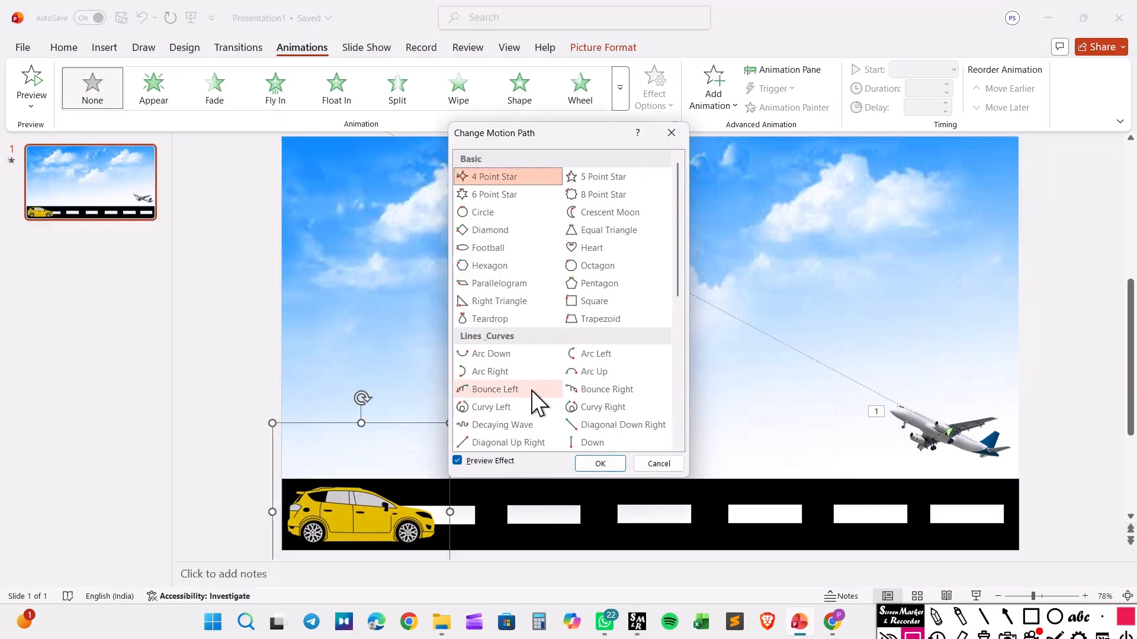
{"action": "scroll", "coordinate": [521, 408], "scroll_direction": "down", "scroll_amount": 2}
{"action": "left_click", "coordinate": [603, 411]}
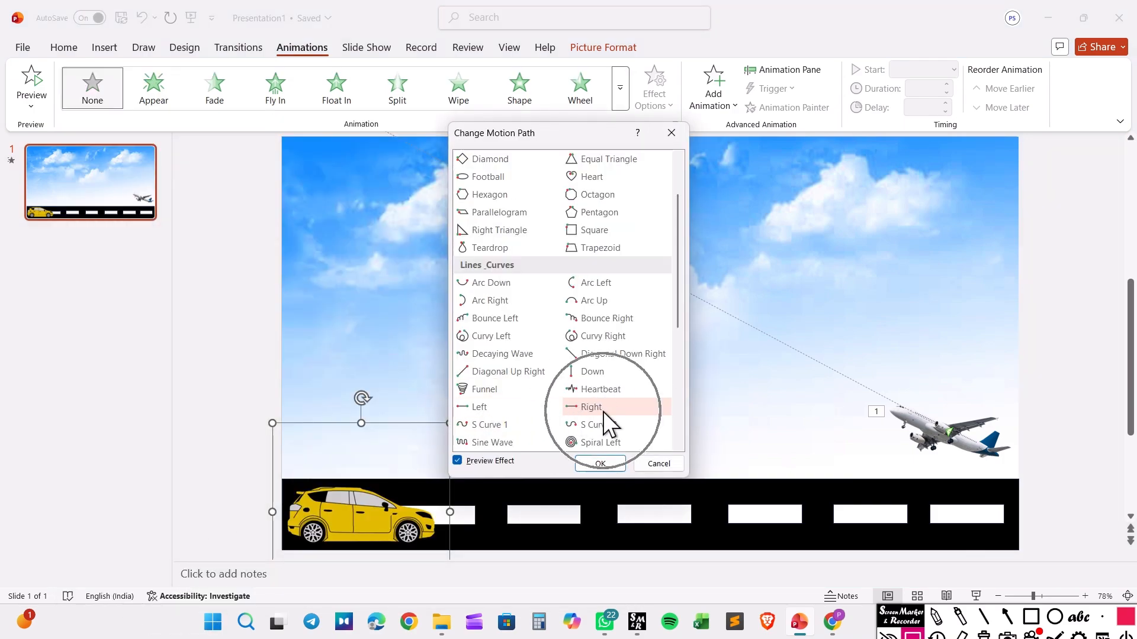
{"action": "left_click", "coordinate": [600, 466]}
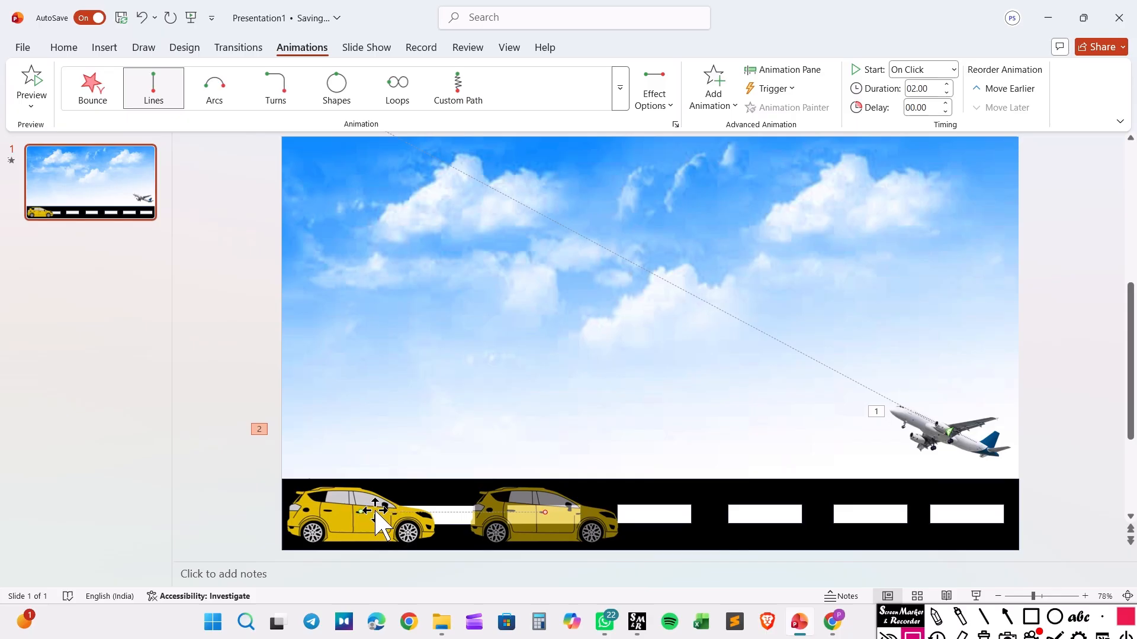
- Extend the car's motion path horizontally so it ends just beyond the slide's right edge, and preview the animation
{"action": "left_click", "coordinate": [379, 514]}
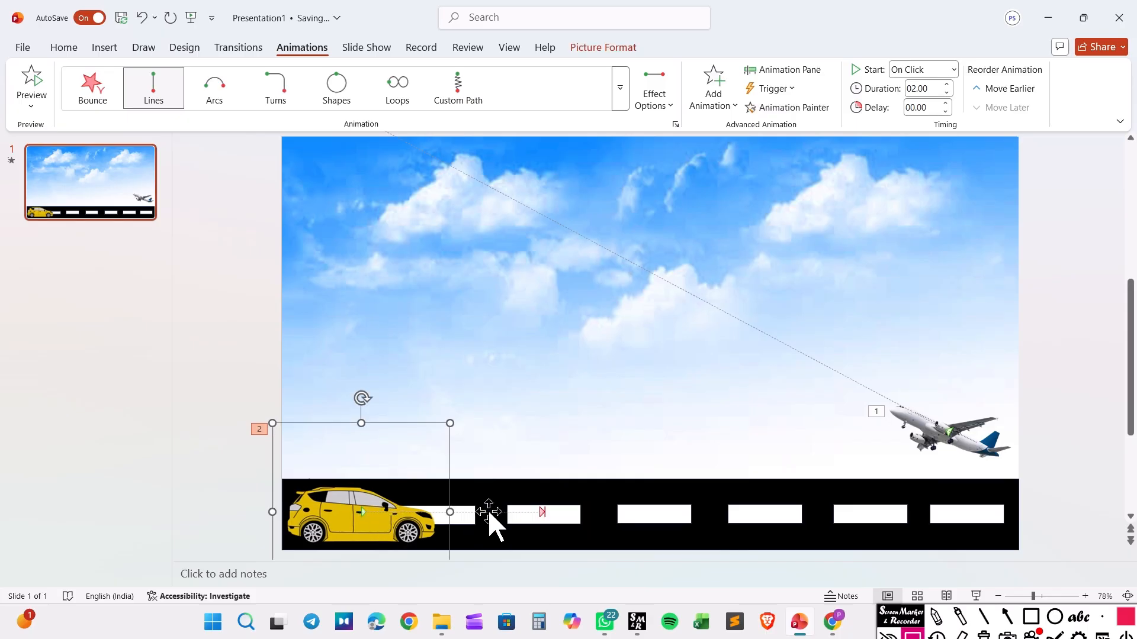
{"action": "left_click", "coordinate": [541, 515]}
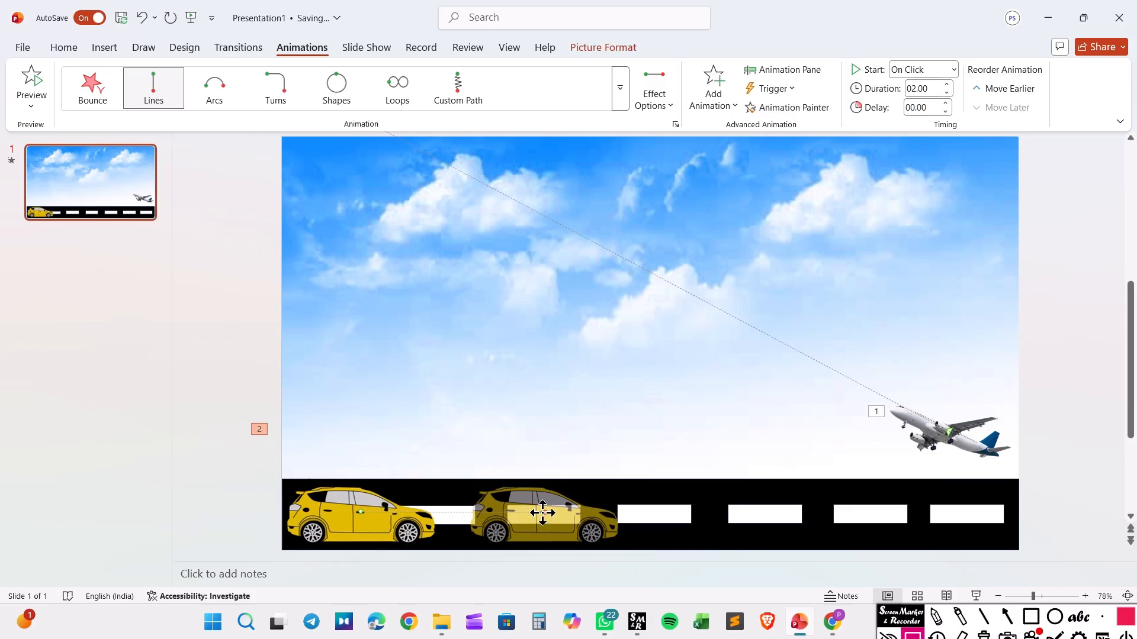
{"action": "left_click_drag", "start_coordinate": [525, 511], "coordinate": [554, 524]}
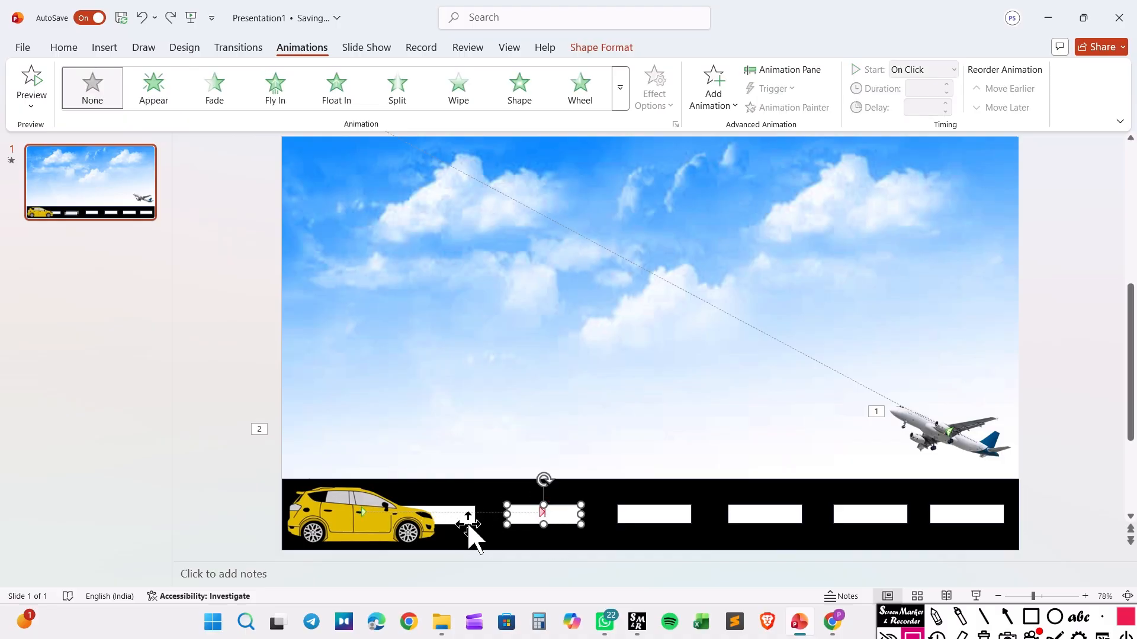
{"action": "left_click", "coordinate": [429, 515]}
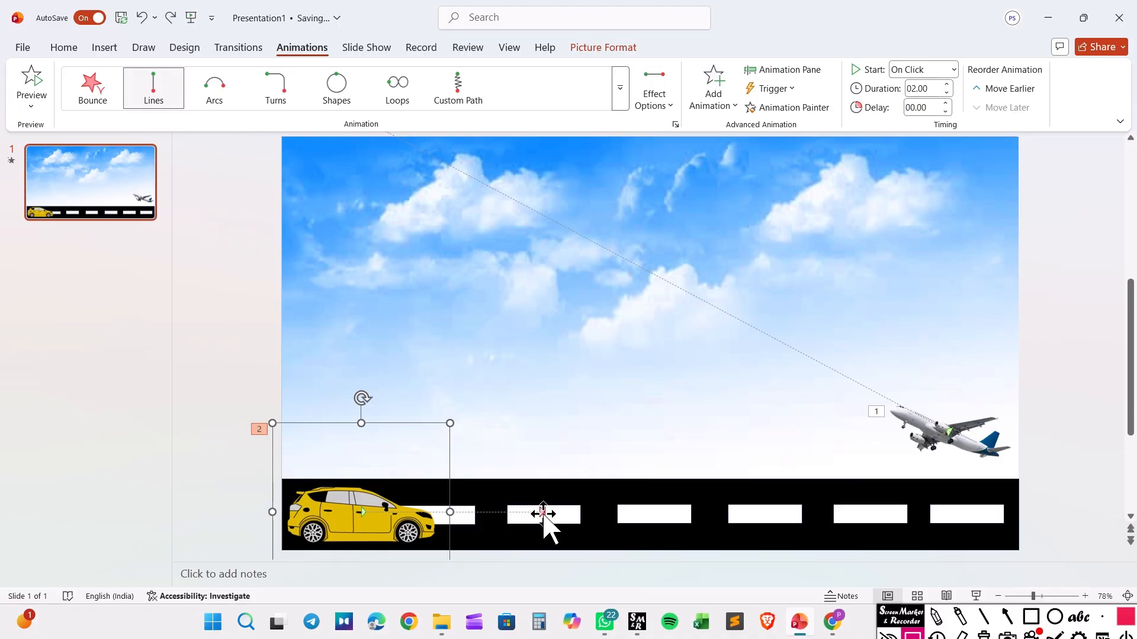
{"action": "left_click", "coordinate": [544, 512]}
{"action": "left_click_drag", "start_coordinate": [543, 513], "coordinate": [1089, 513]}
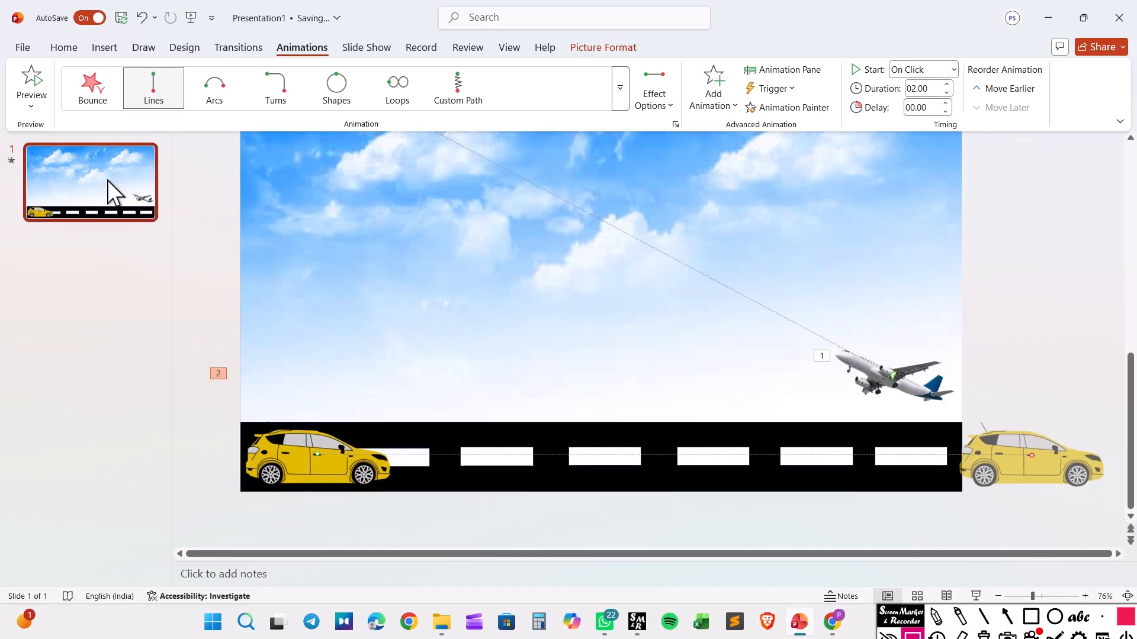
{"action": "left_click", "coordinate": [34, 94]}
{"action": "left_click", "coordinate": [42, 121]}
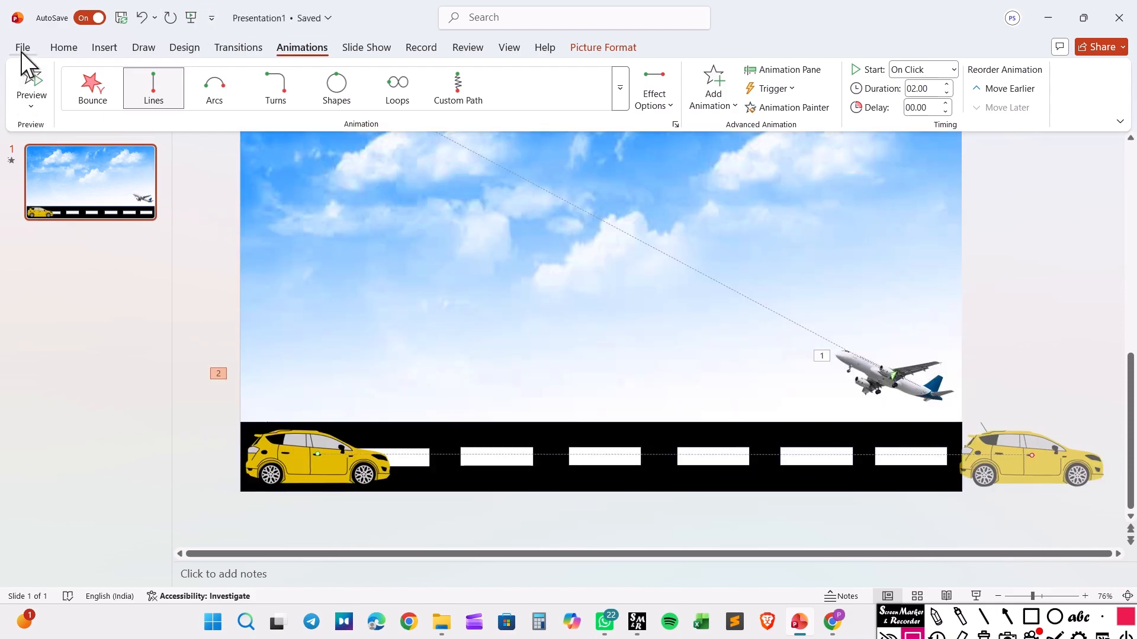
- Begin saving a copy of the presentation on this PC and choose the Downloads folder
{"action": "left_click", "coordinate": [22, 47]}
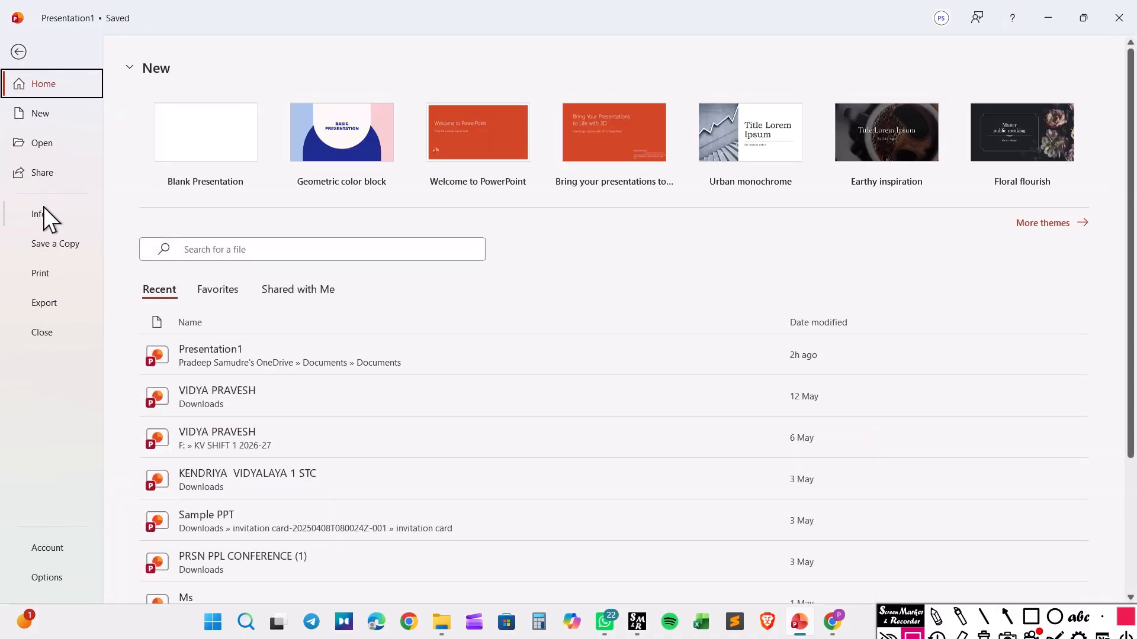
{"action": "left_click", "coordinate": [36, 237]}
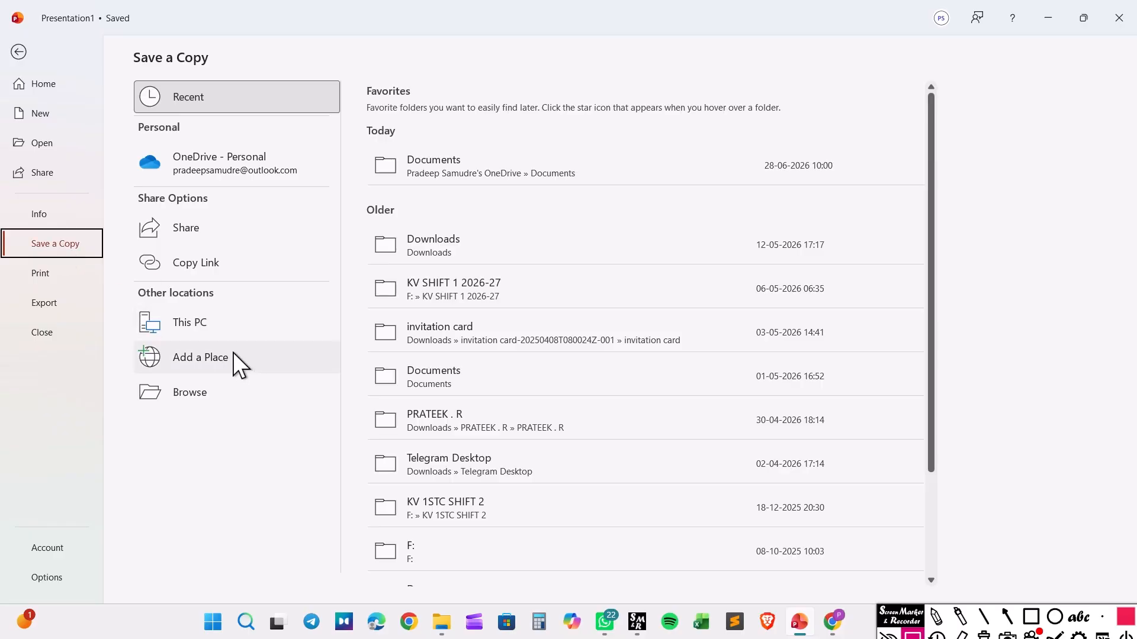
{"action": "left_click", "coordinate": [218, 329]}
{"action": "left_click", "coordinate": [218, 328]}
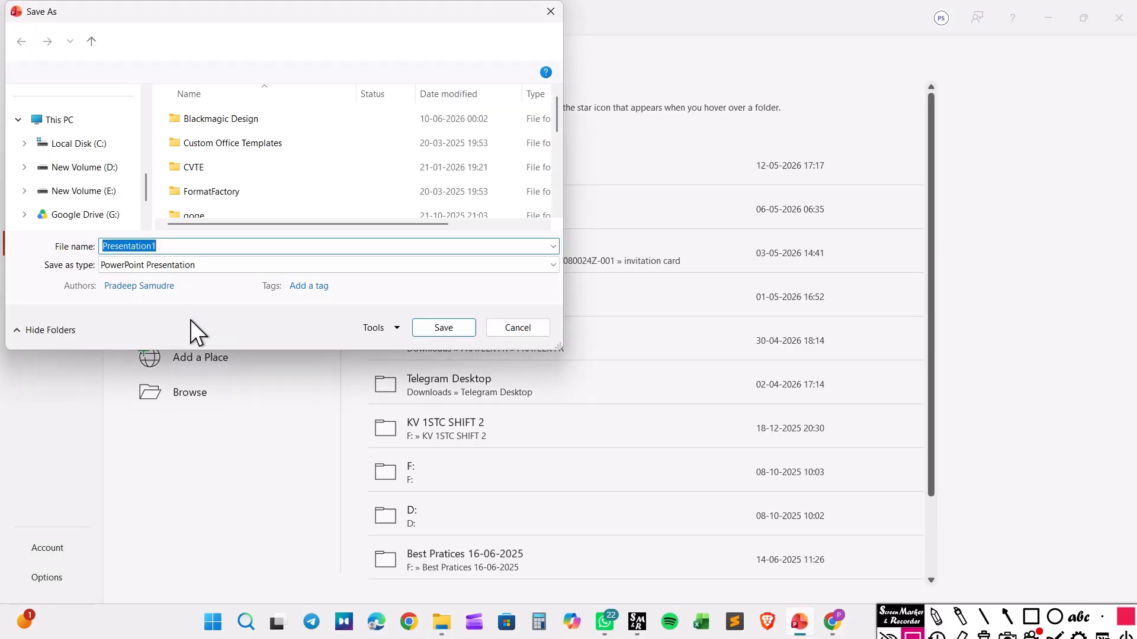
{"action": "scroll", "coordinate": [89, 207], "scroll_direction": "down", "scroll_amount": 2}
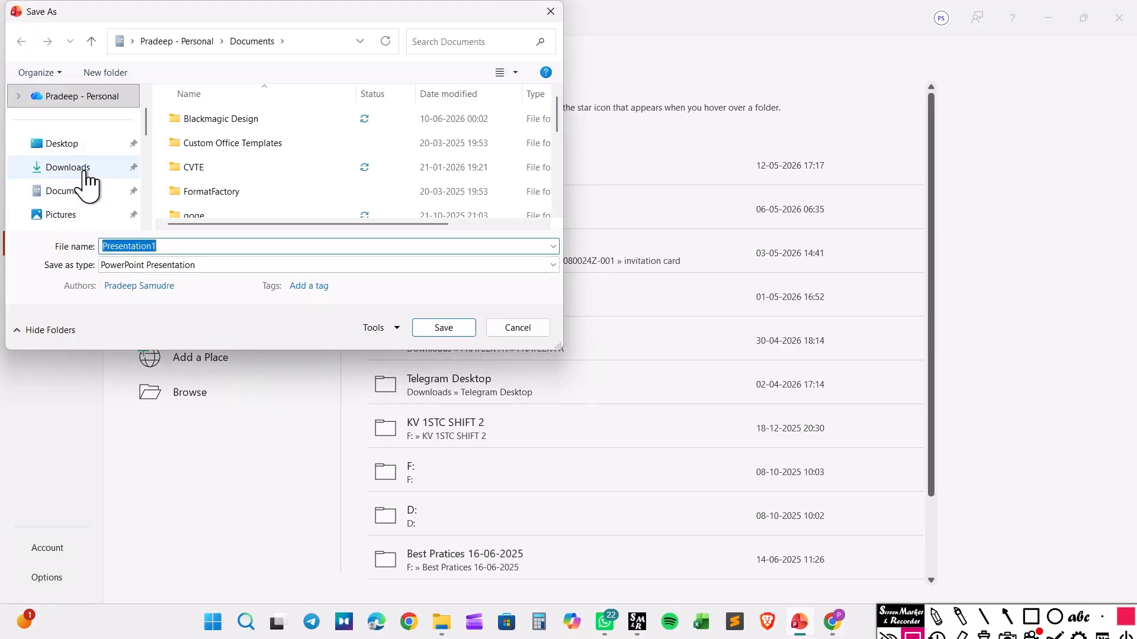
{"action": "left_click", "coordinate": [83, 168]}
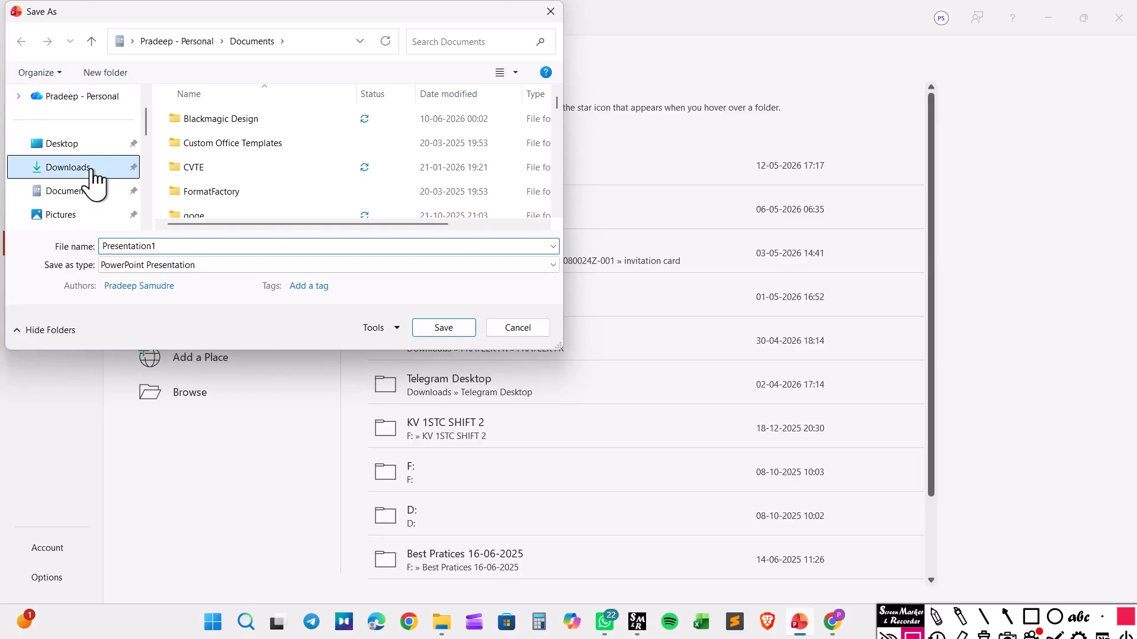
- Name the copy "car" and save it as a PowerPoint Presentation
{"action": "left_click", "coordinate": [180, 246]}
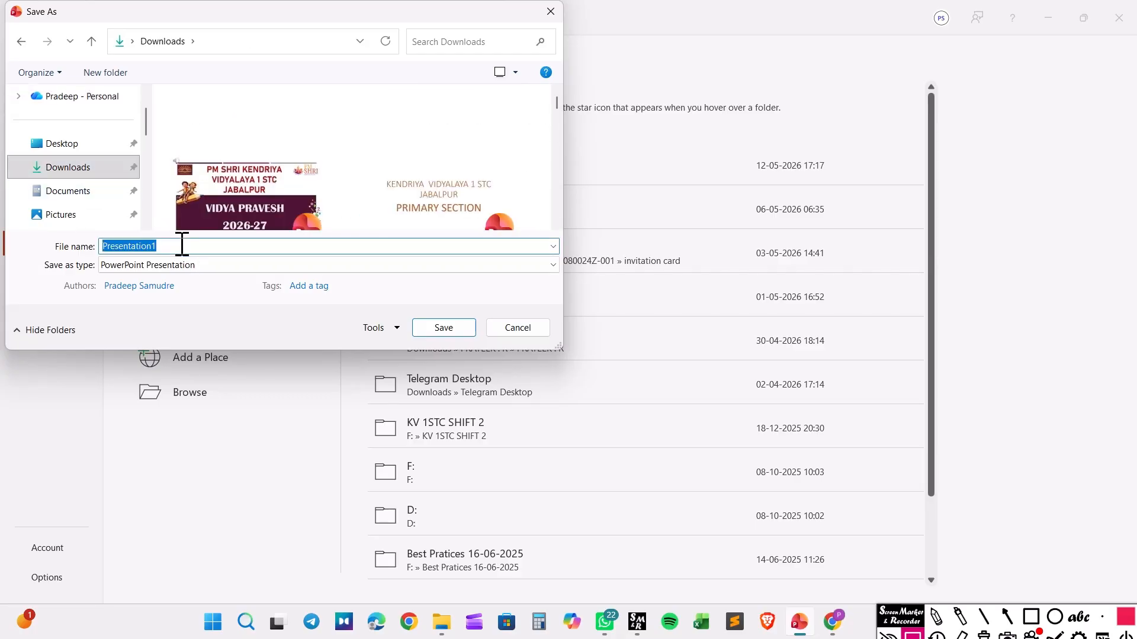
{"action": "type", "text": "car"}
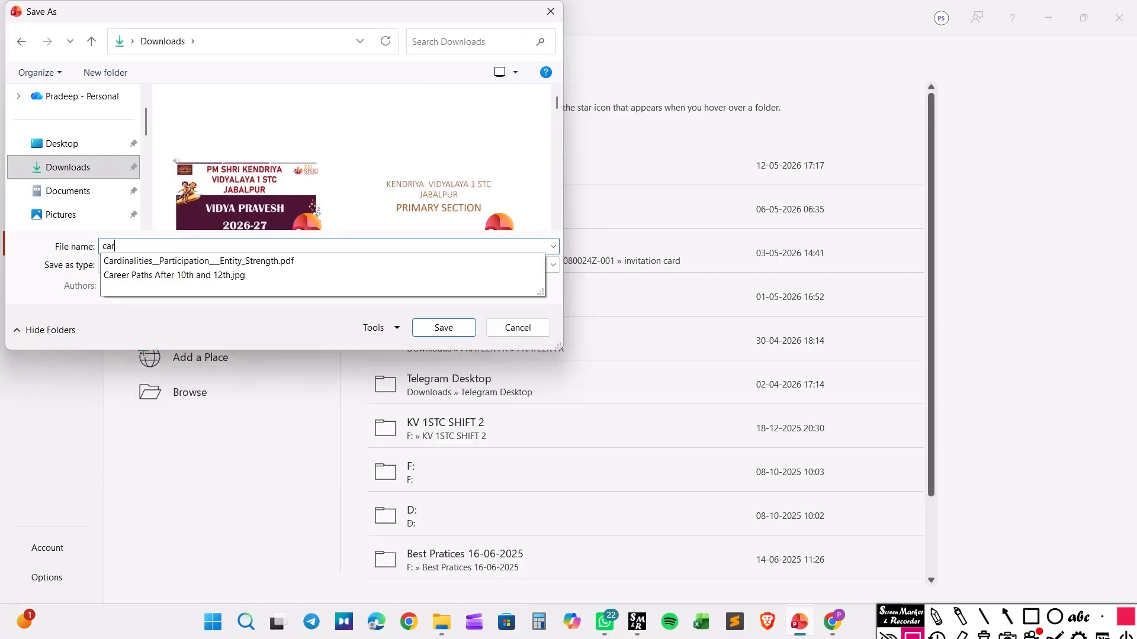
{"action": "left_click", "coordinate": [196, 258]}
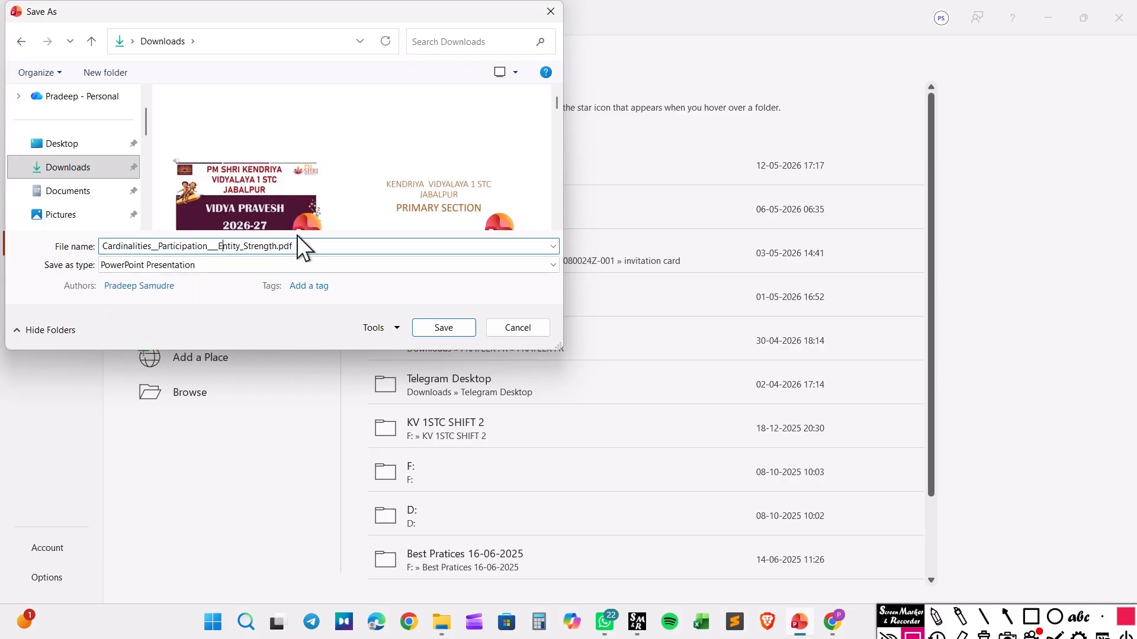
{"action": "left_click_drag", "start_coordinate": [324, 246], "coordinate": [59, 266]}
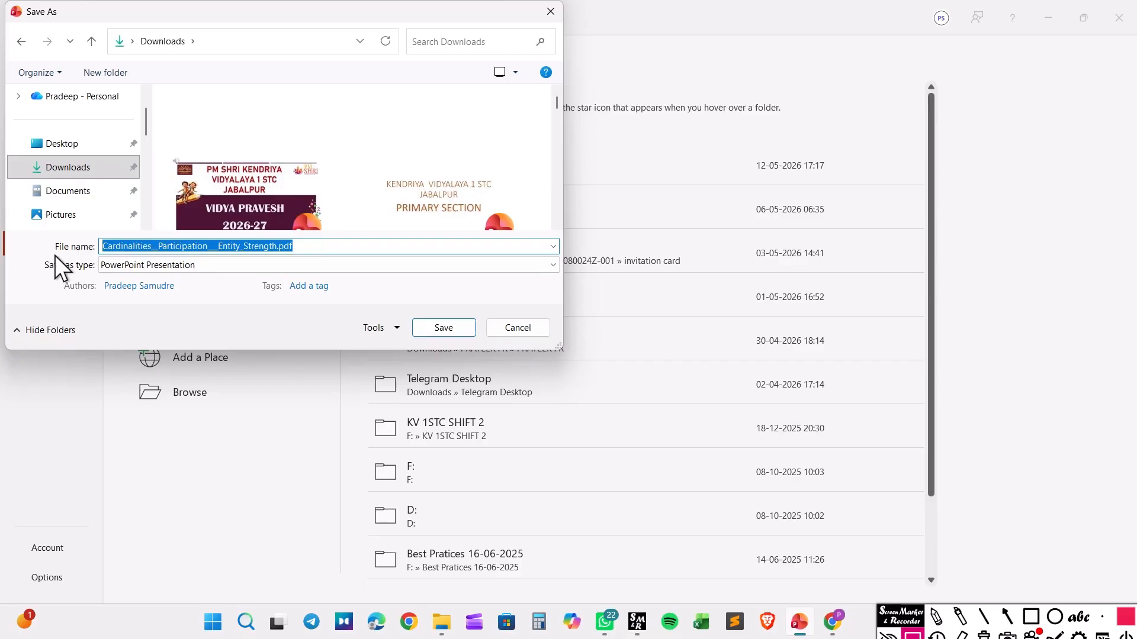
{"action": "type", "text": "car"}
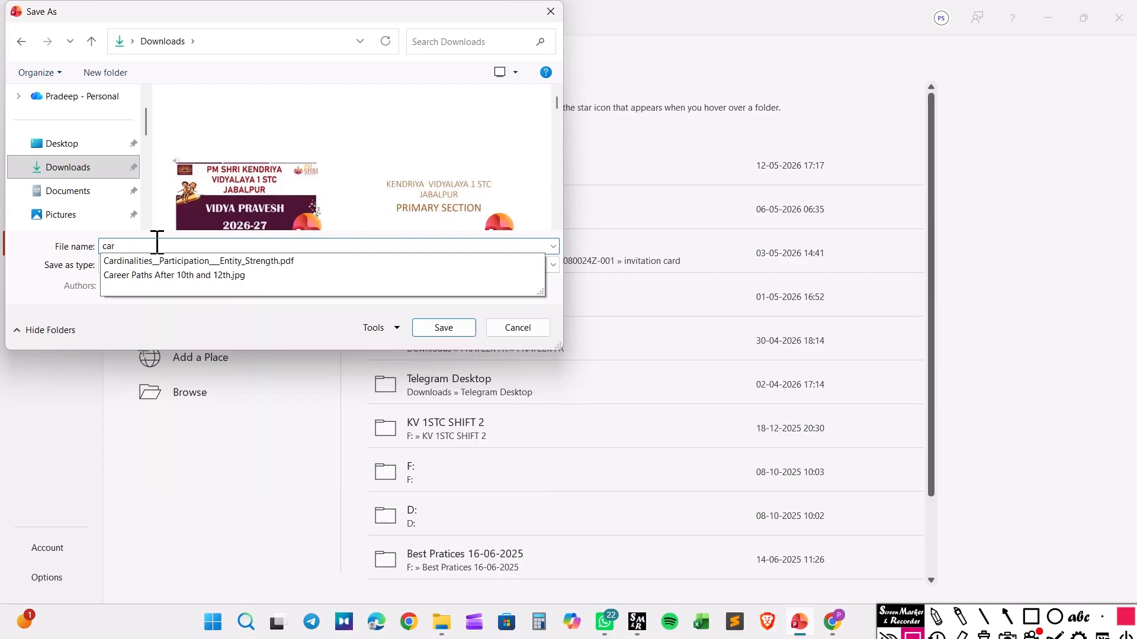
{"action": "left_click", "coordinate": [444, 329]}
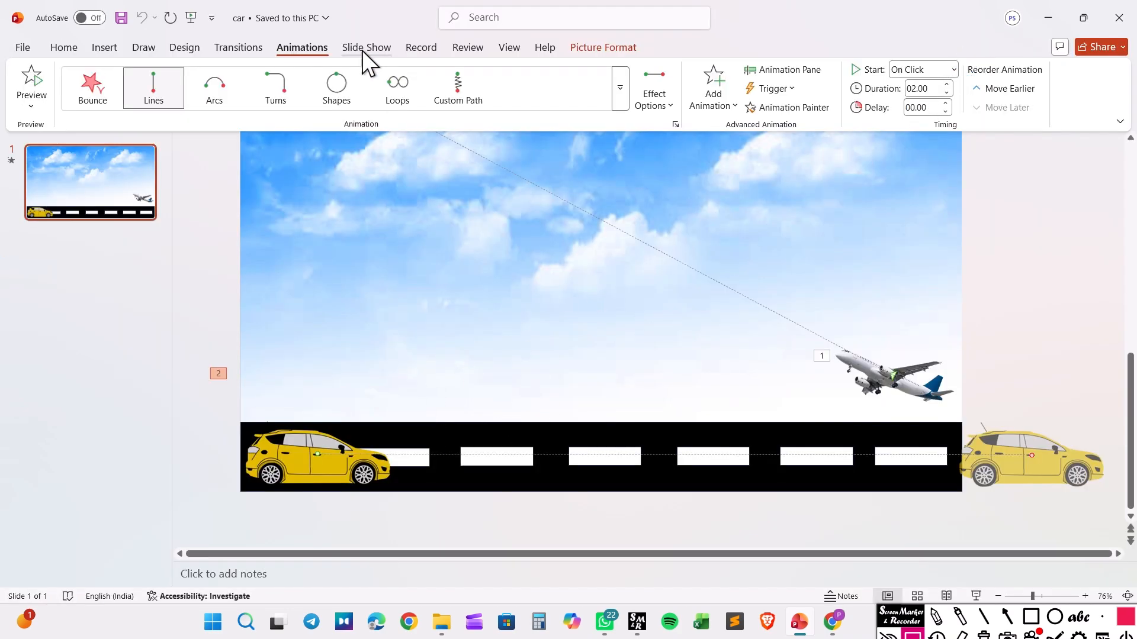
- Play the slide show from the beginning, run the plane and car animations, and exit the show
{"action": "left_click", "coordinate": [361, 50]}
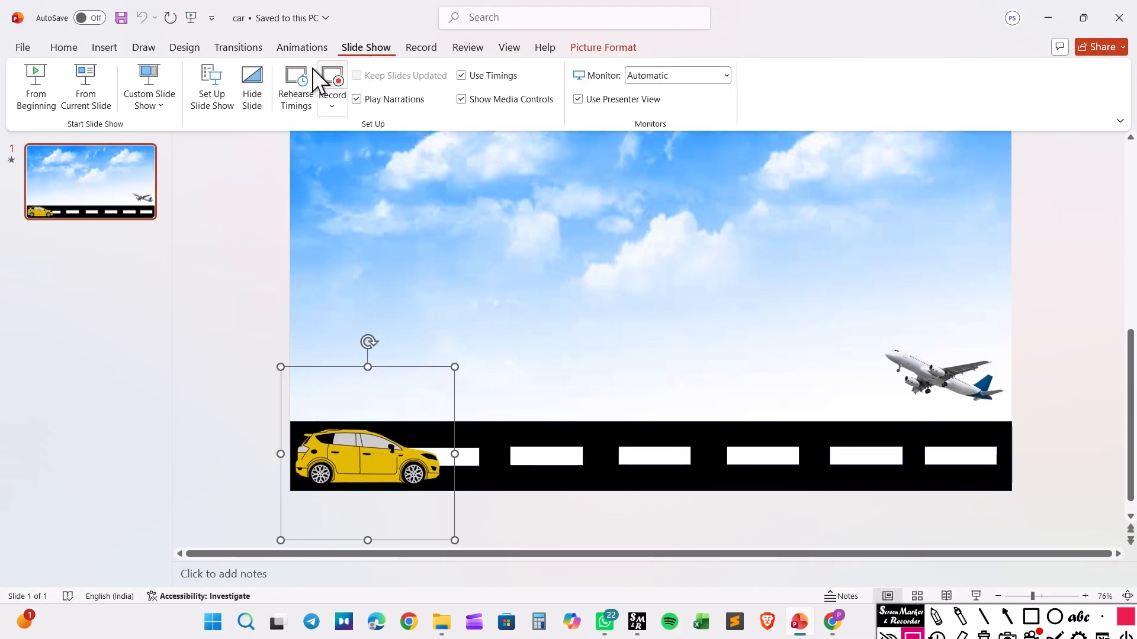
{"action": "left_click", "coordinate": [44, 77]}
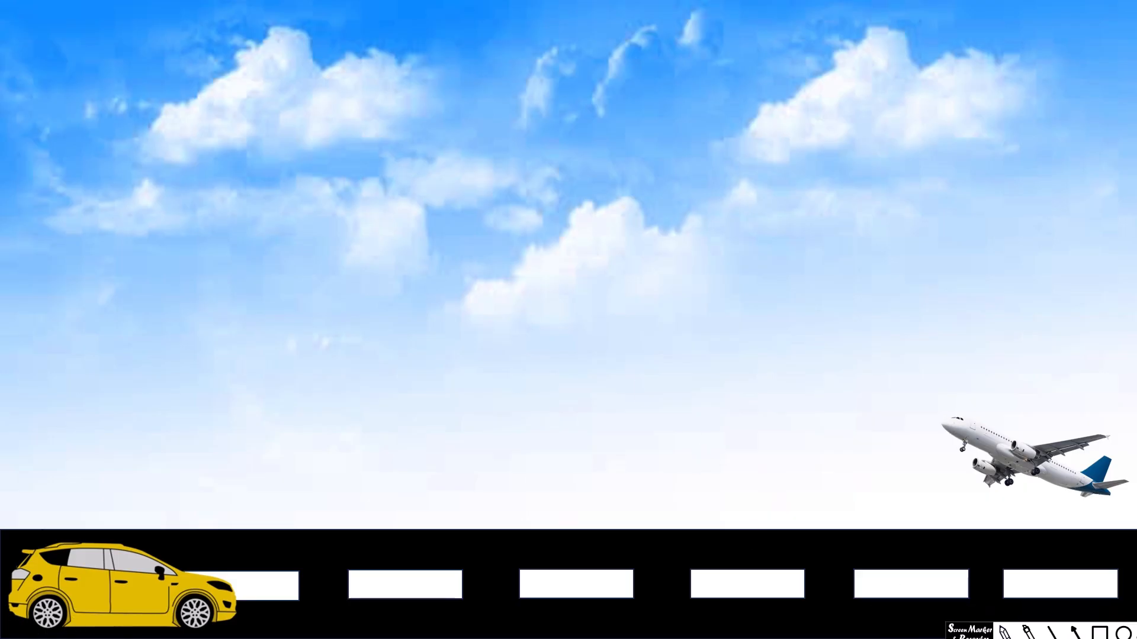
{"action": "left_click", "coordinate": [876, 413]}
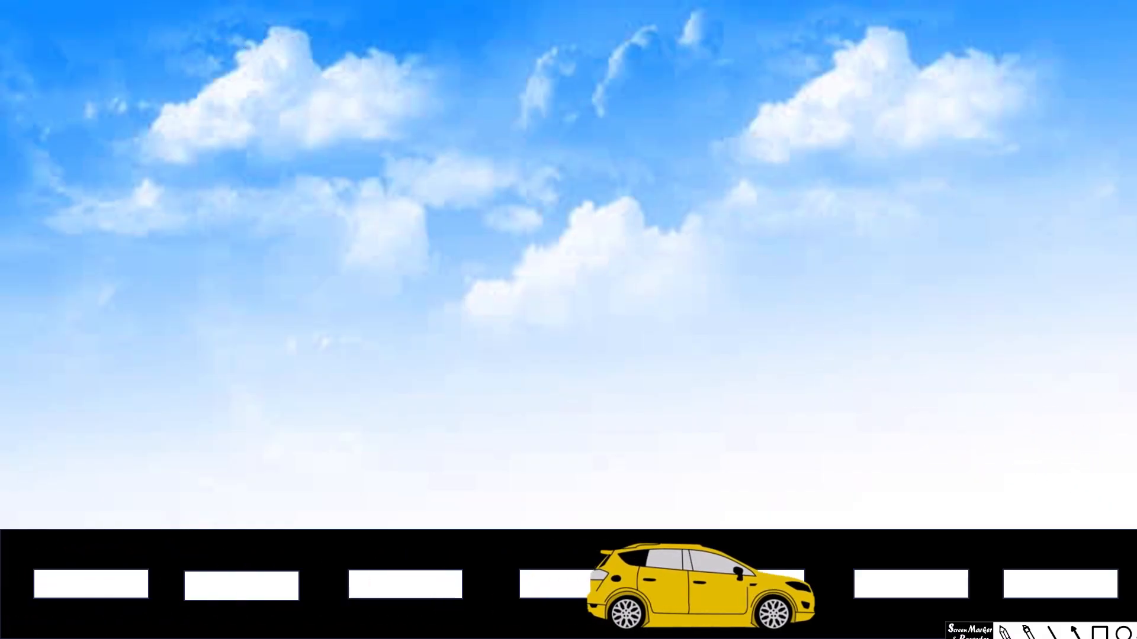
{"action": "key", "text": "Escape"}
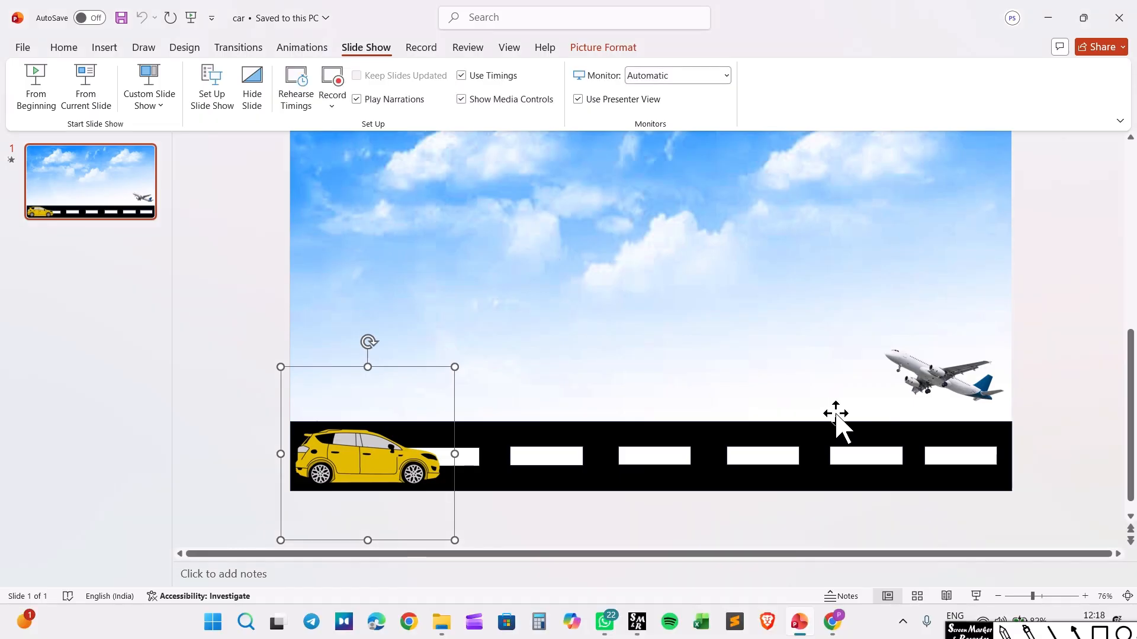
{"action": "mouse_move", "coordinate": [1020, 587]}
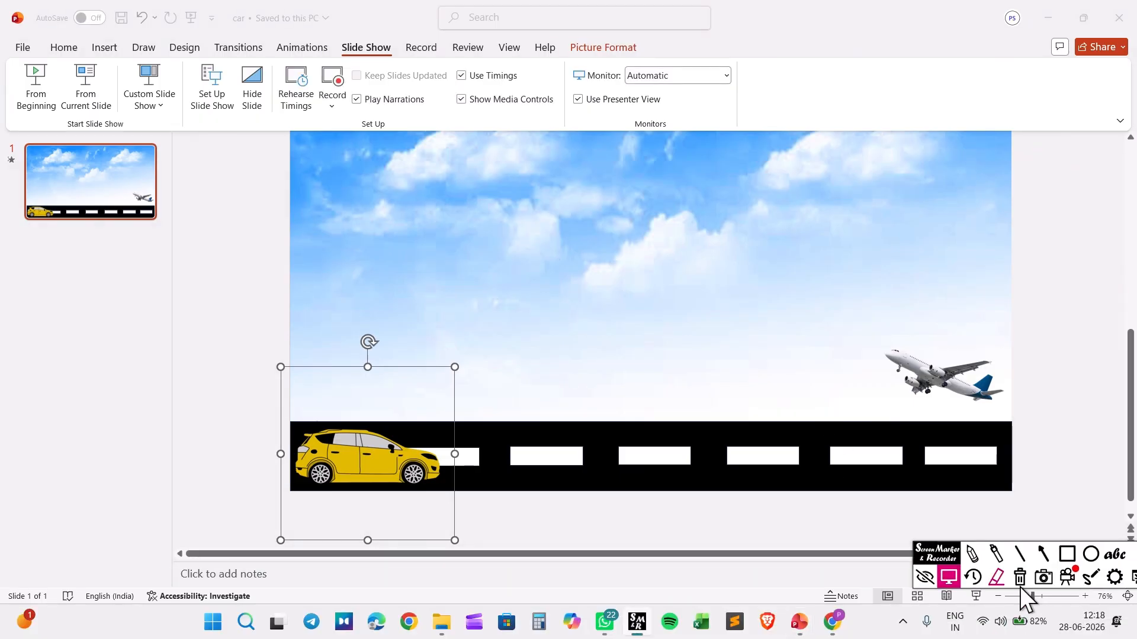
{"action": "left_click", "coordinate": [1072, 581]}
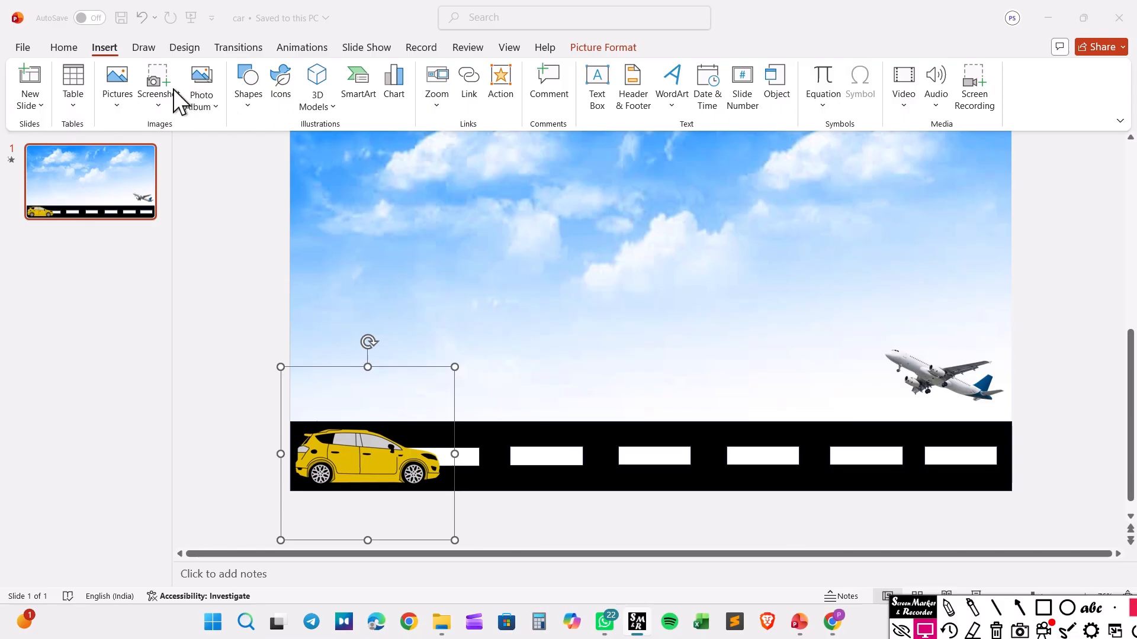
- Insert the balloons stock icon just above the road, ahead of the car, and fill it with the standard purple
{"action": "left_click", "coordinate": [285, 89]}
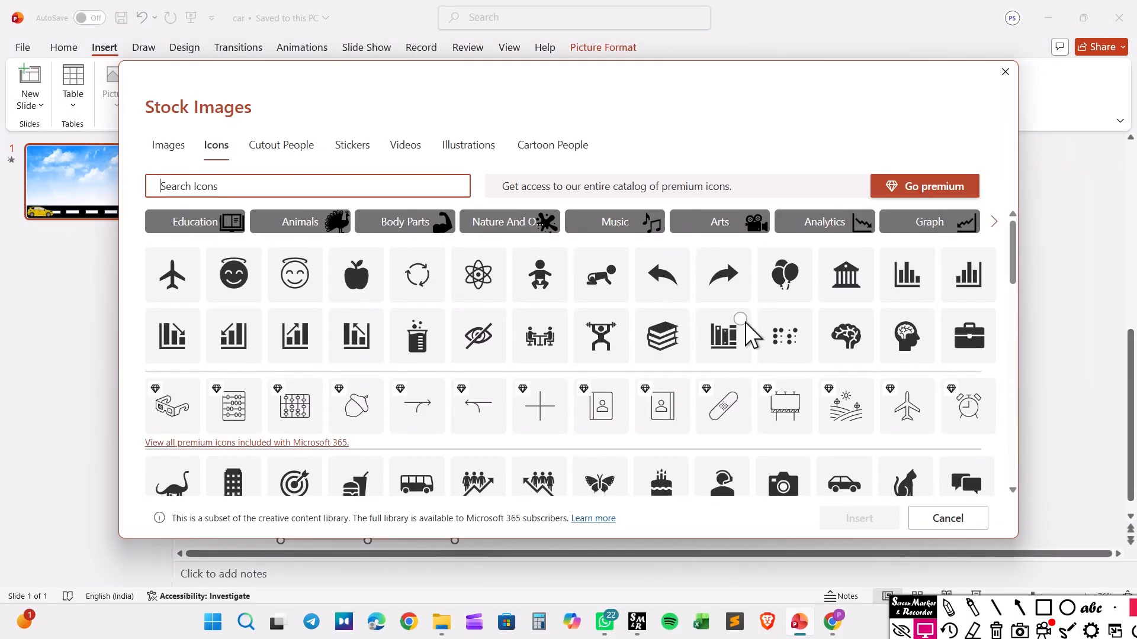
{"action": "left_click", "coordinate": [788, 278]}
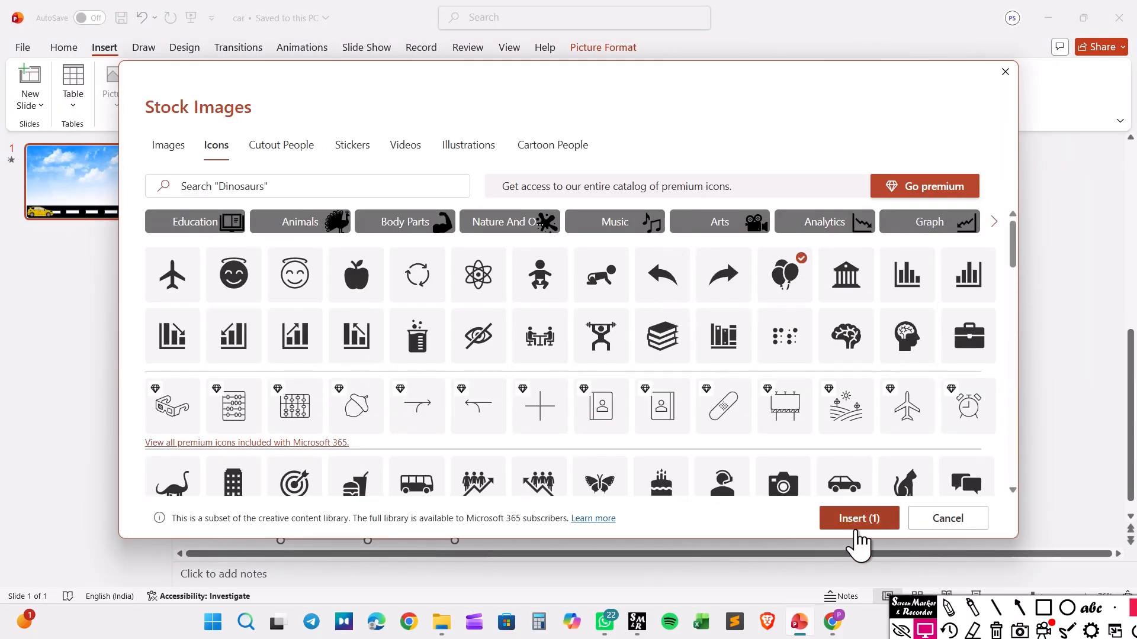
{"action": "left_click", "coordinate": [857, 524]}
{"action": "left_click_drag", "start_coordinate": [629, 325], "coordinate": [526, 403]}
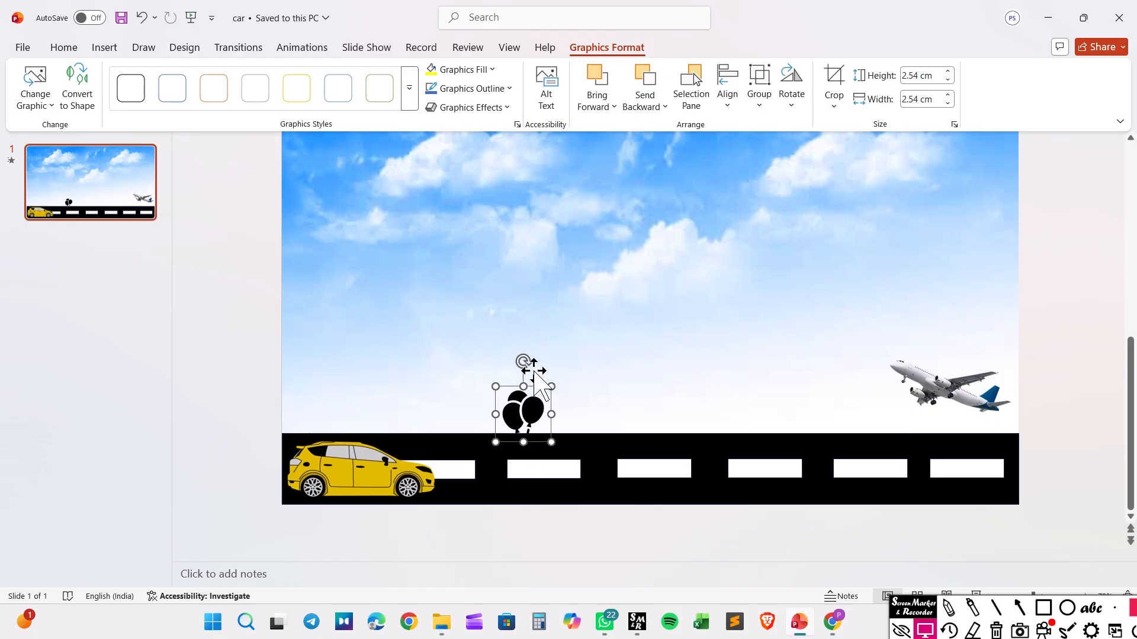
{"action": "left_click", "coordinate": [495, 68]}
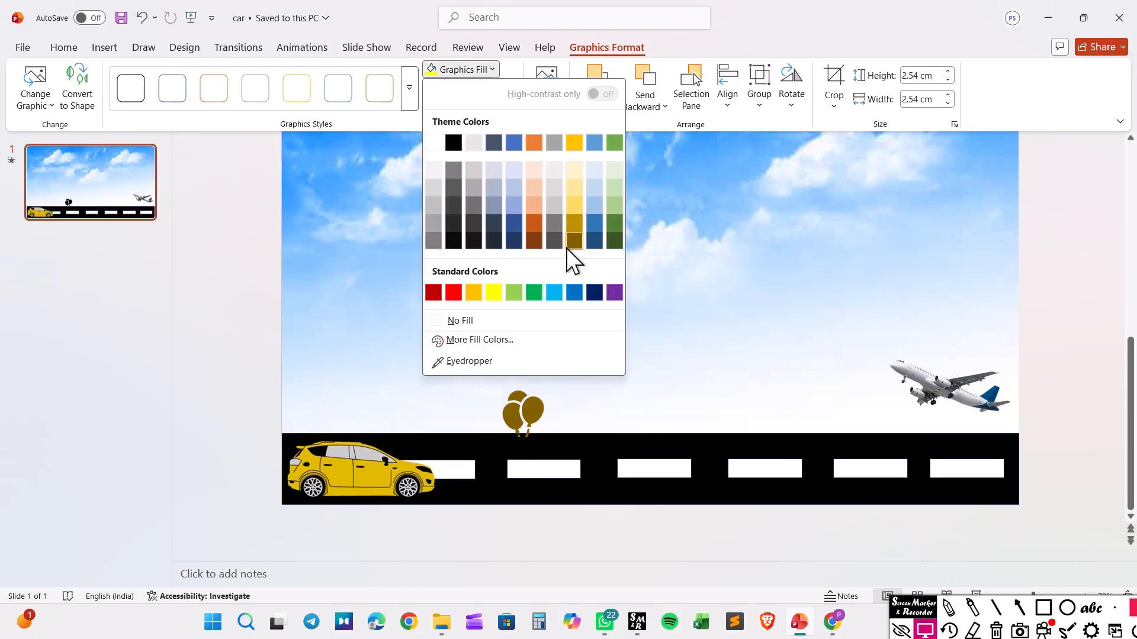
{"action": "left_click", "coordinate": [614, 292]}
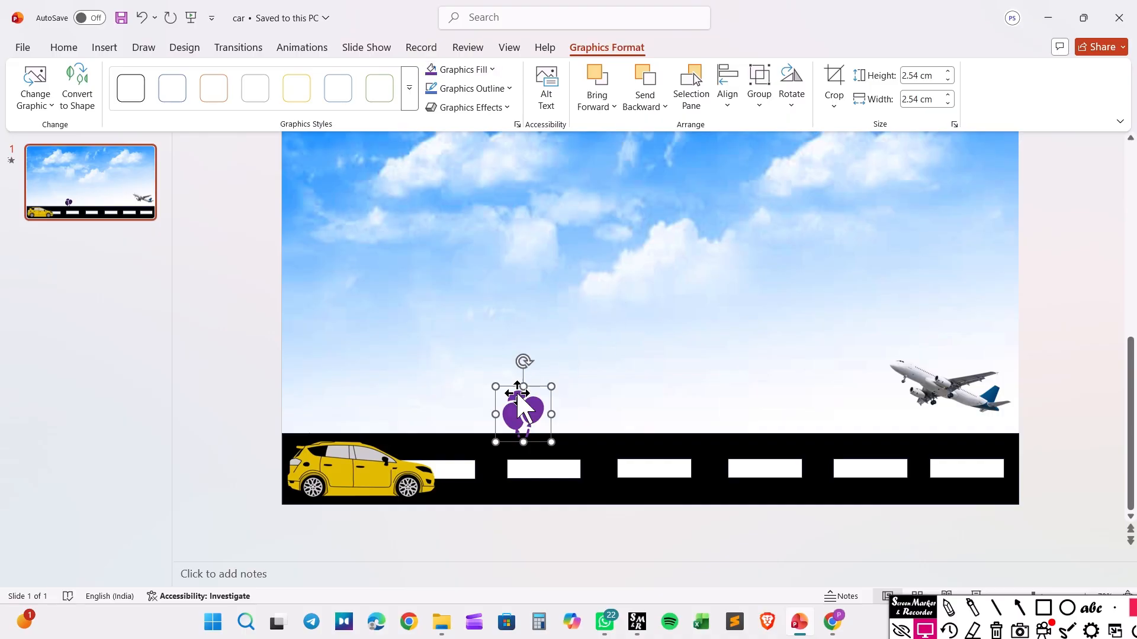
- Apply the Turn Up motion path from Lines_Curves to the balloons
{"action": "left_click", "coordinate": [306, 51]}
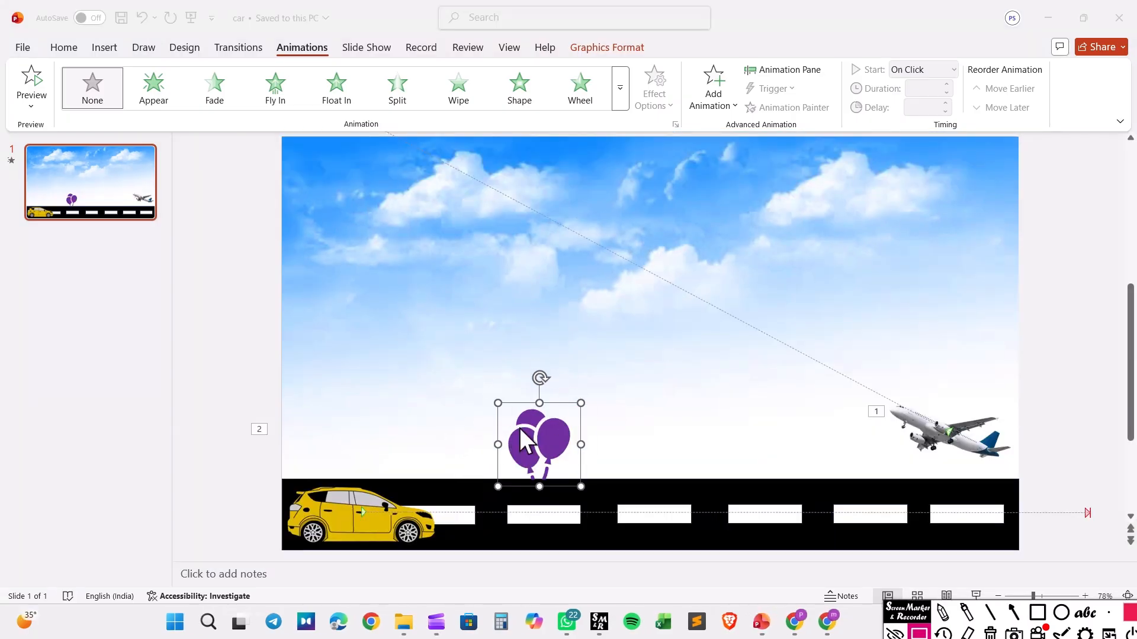
{"action": "left_click", "coordinate": [521, 438]}
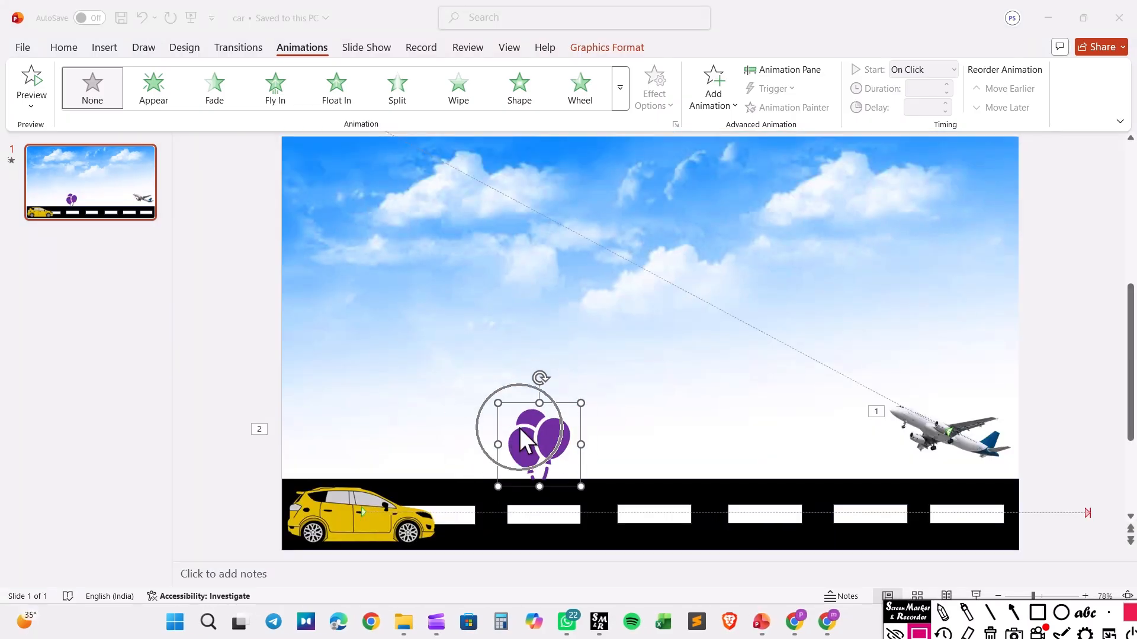
{"action": "left_click", "coordinate": [291, 44]}
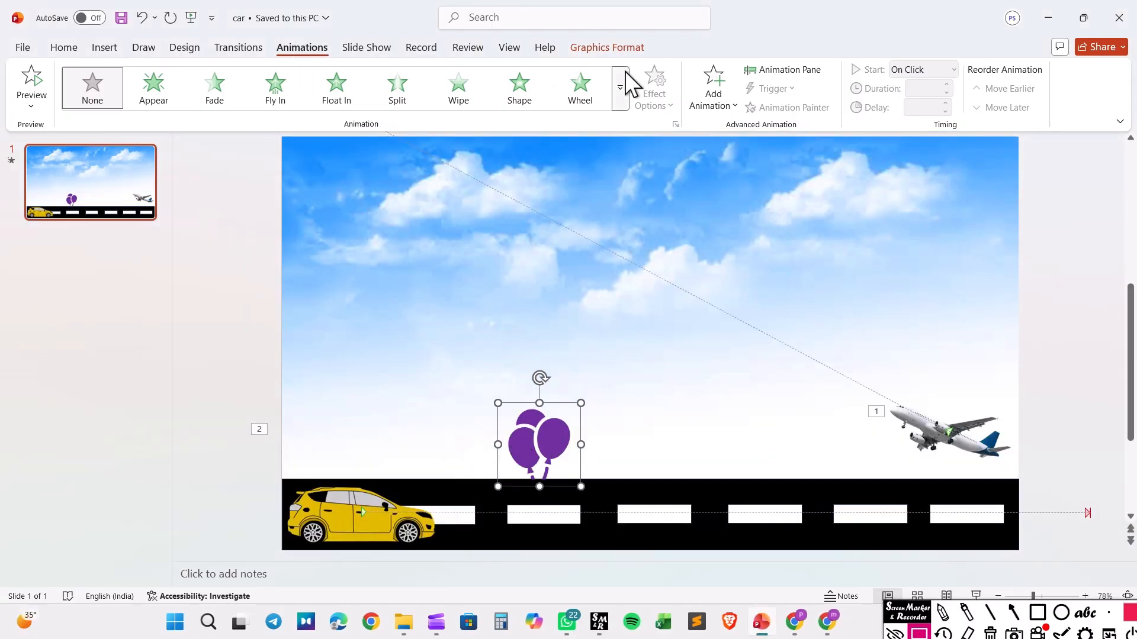
{"action": "left_click", "coordinate": [620, 87]}
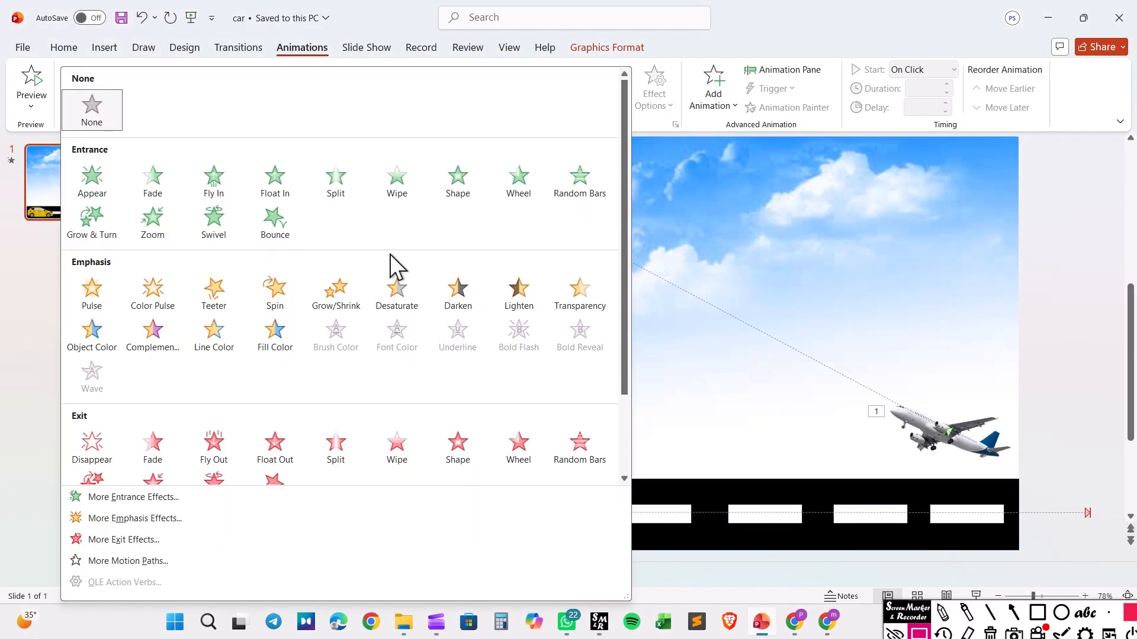
{"action": "left_click", "coordinate": [180, 561]}
{"action": "scroll", "coordinate": [622, 379], "scroll_direction": "down", "scroll_amount": 2}
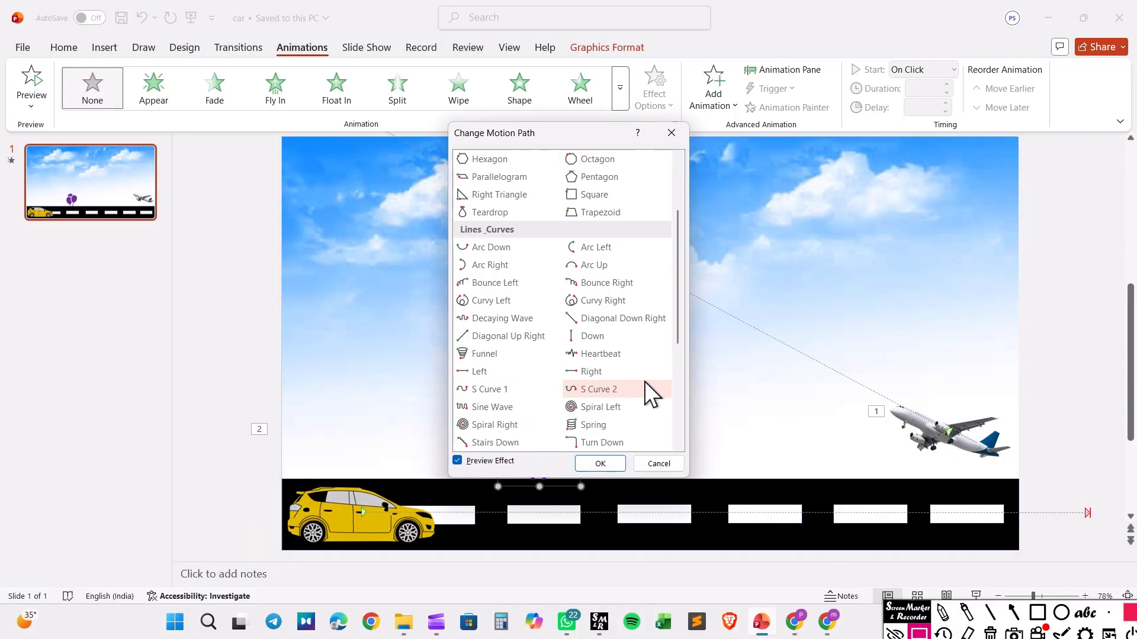
{"action": "scroll", "coordinate": [618, 429], "scroll_direction": "down", "scroll_amount": 1}
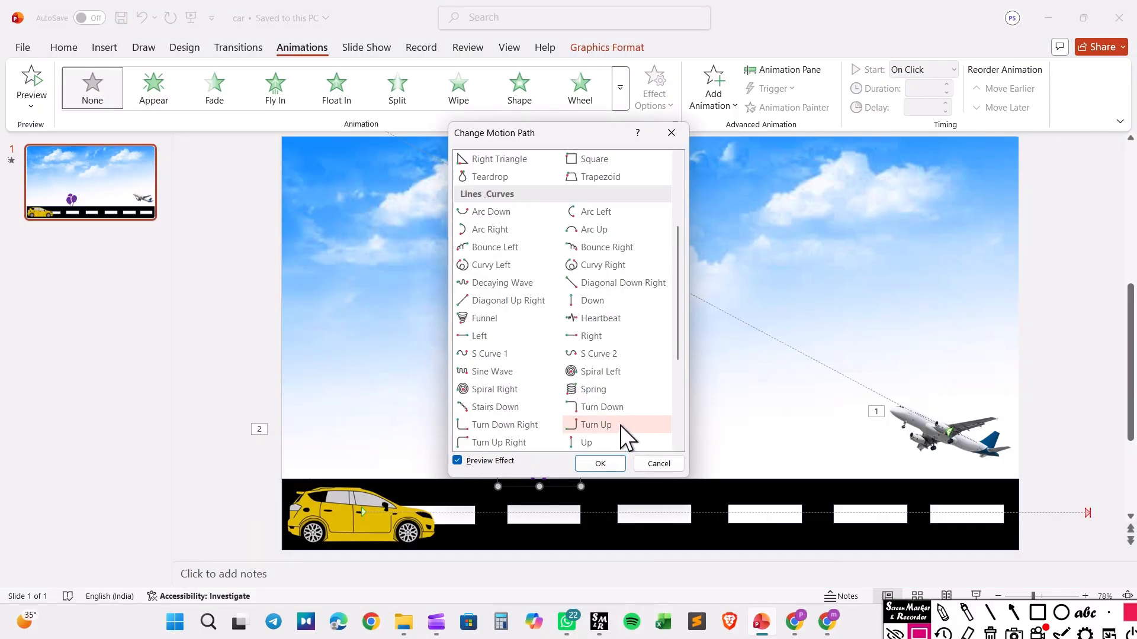
{"action": "left_click", "coordinate": [623, 425]}
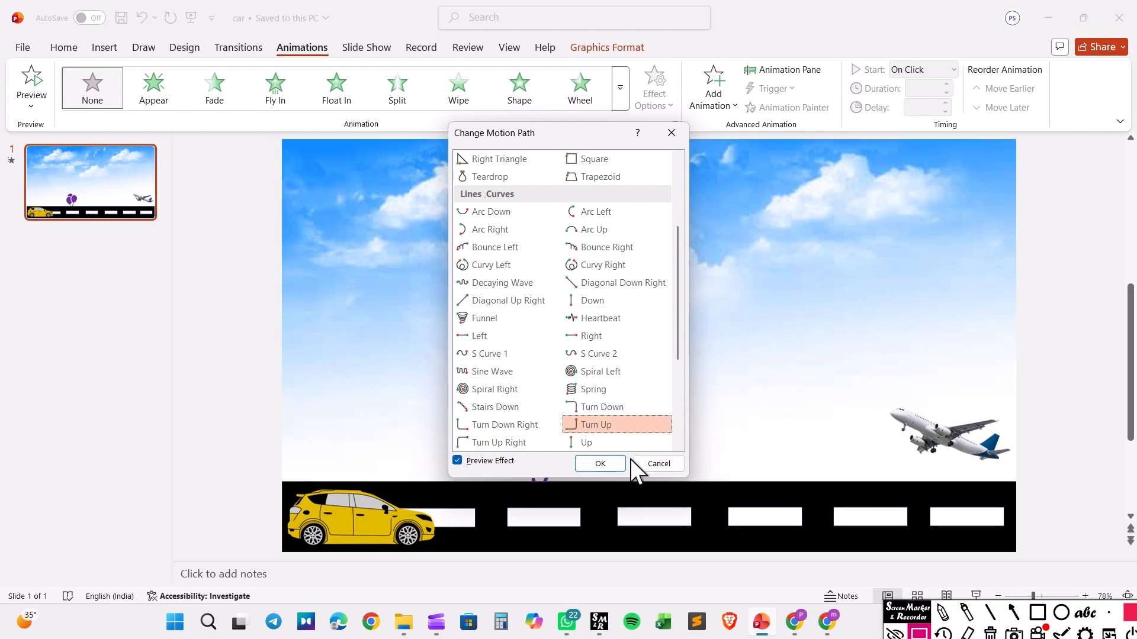
{"action": "left_click", "coordinate": [611, 467]}
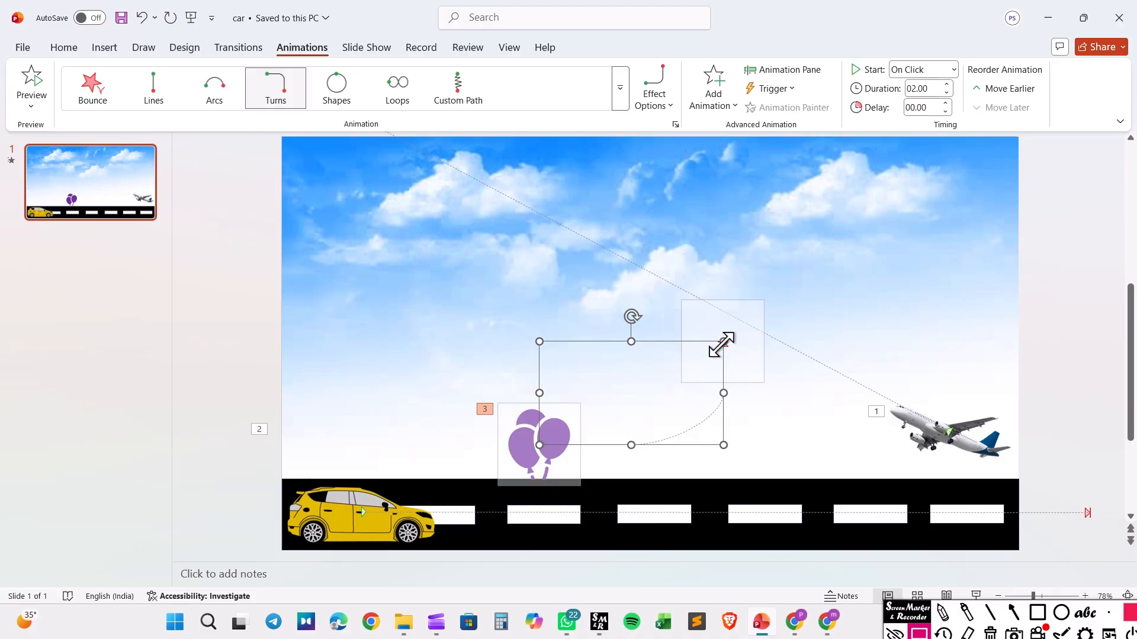
- Reshape the balloons' motion path into a narrower, taller curve that ends above the slide's upper edge
{"action": "left_click_drag", "start_coordinate": [721, 344], "coordinate": [652, 135]}
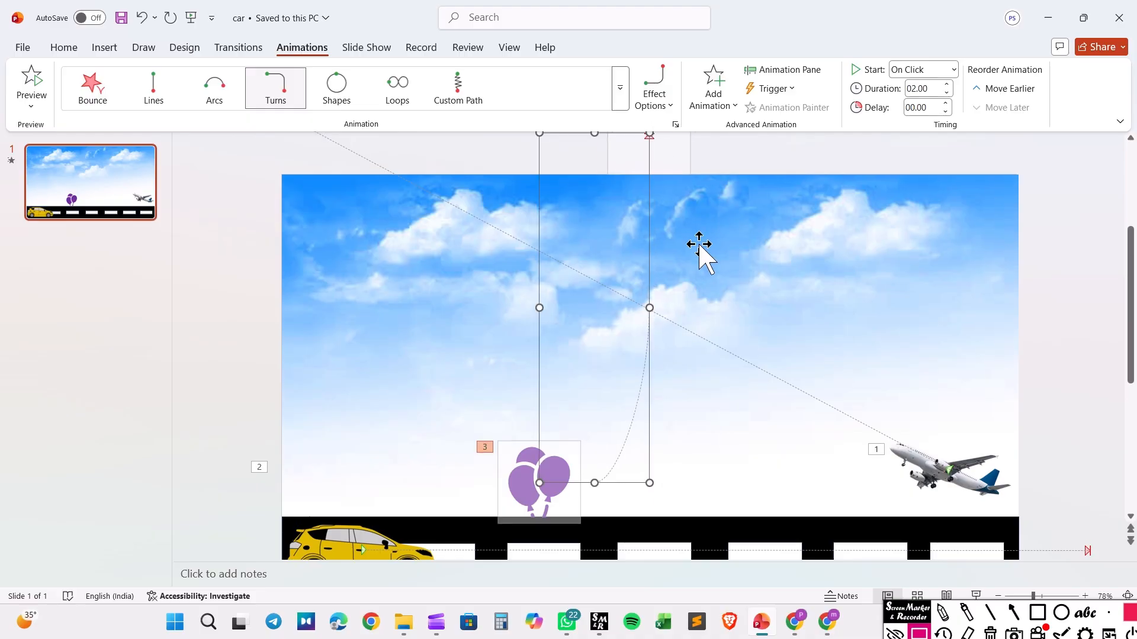
{"action": "left_click", "coordinate": [691, 304]}
- Play the slide show from the beginning to watch the plane, car and balloon animations
{"action": "left_click", "coordinate": [370, 47]}
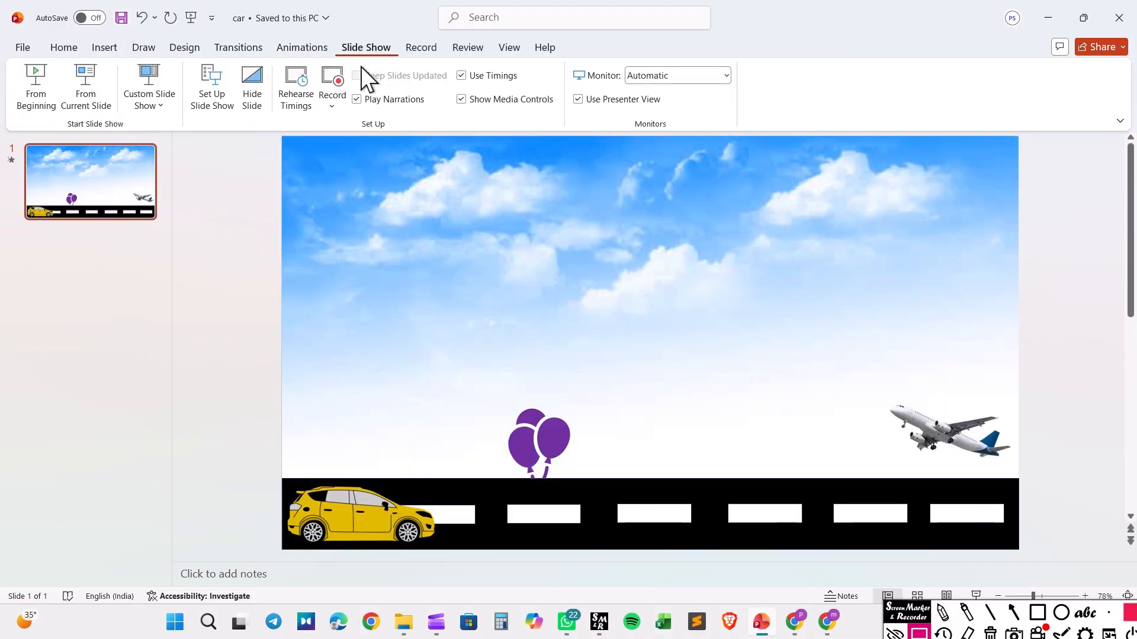
{"action": "left_click", "coordinate": [45, 81]}
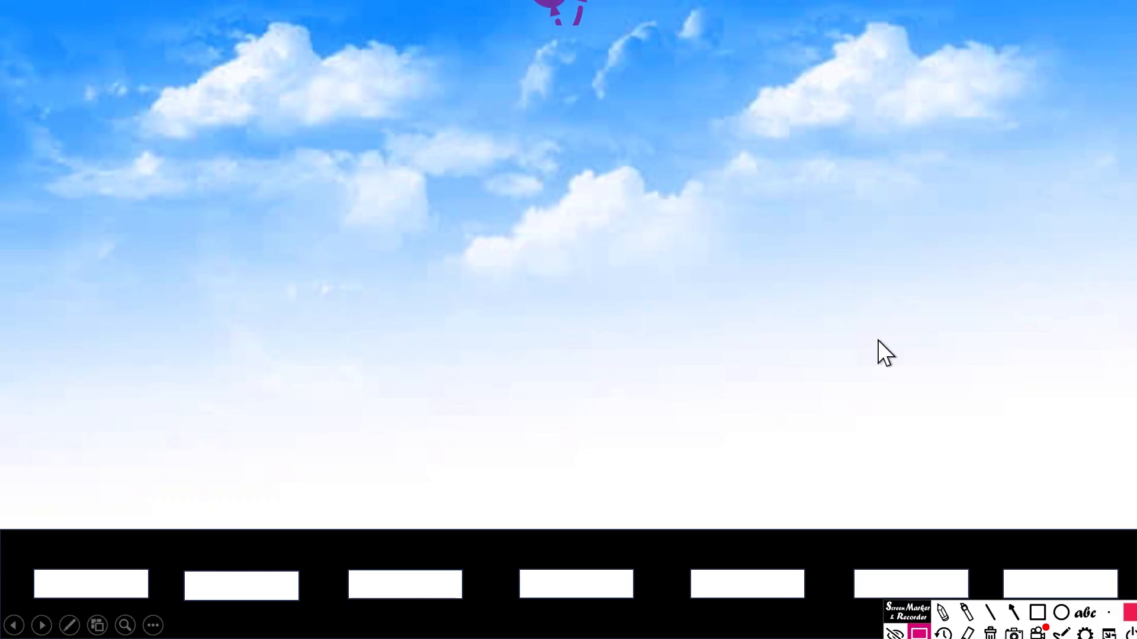
{"action": "left_click", "coordinate": [1045, 633]}
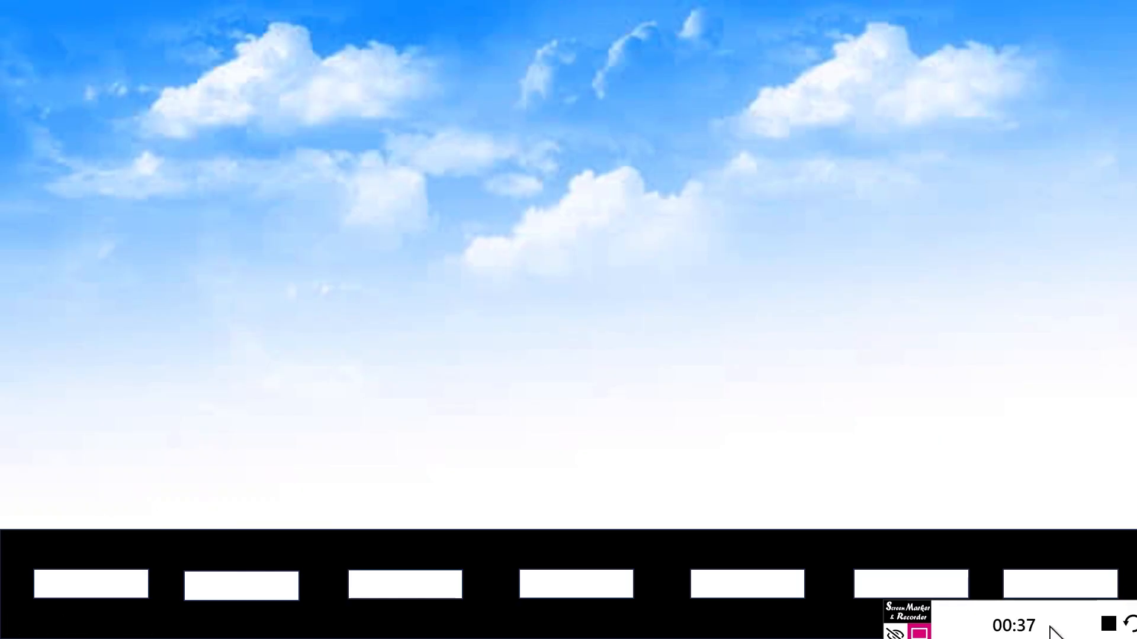